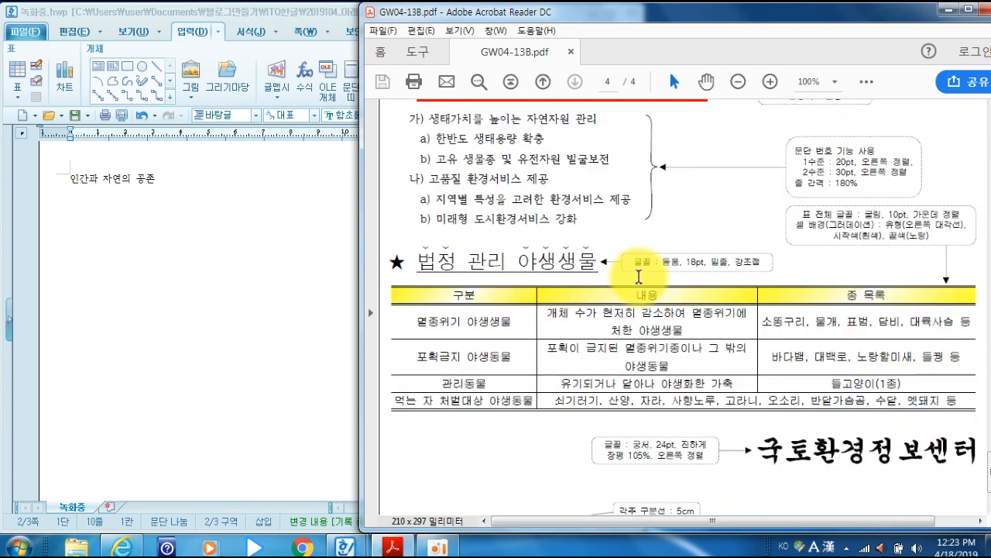
Look over the document-writing task on page 4 of the exam PDF, including its formatting callouts, headings, table and footnote
{"action": "scroll", "coordinate": [639, 277], "scroll_direction": "up", "scroll_amount": 10}
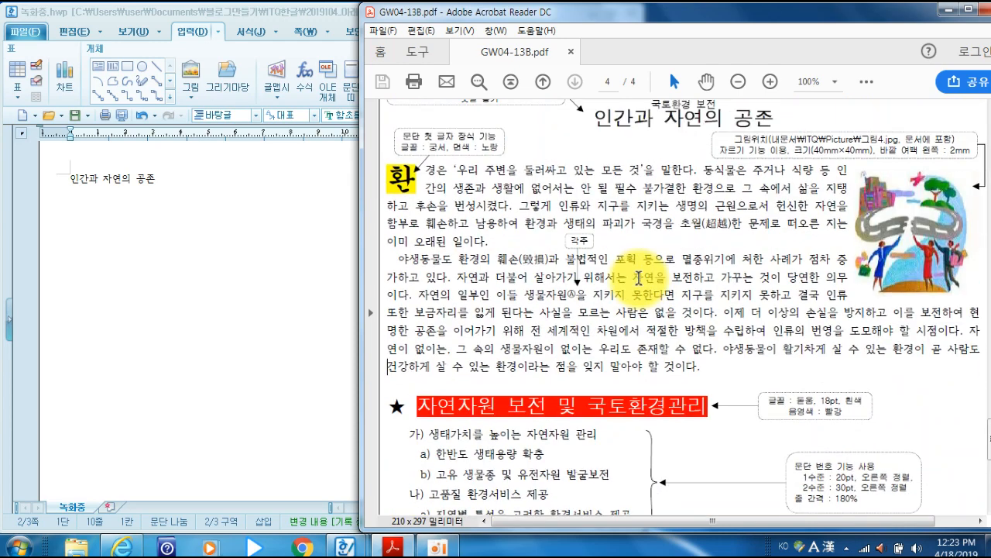
{"action": "scroll", "coordinate": [639, 276], "scroll_direction": "up", "scroll_amount": 2}
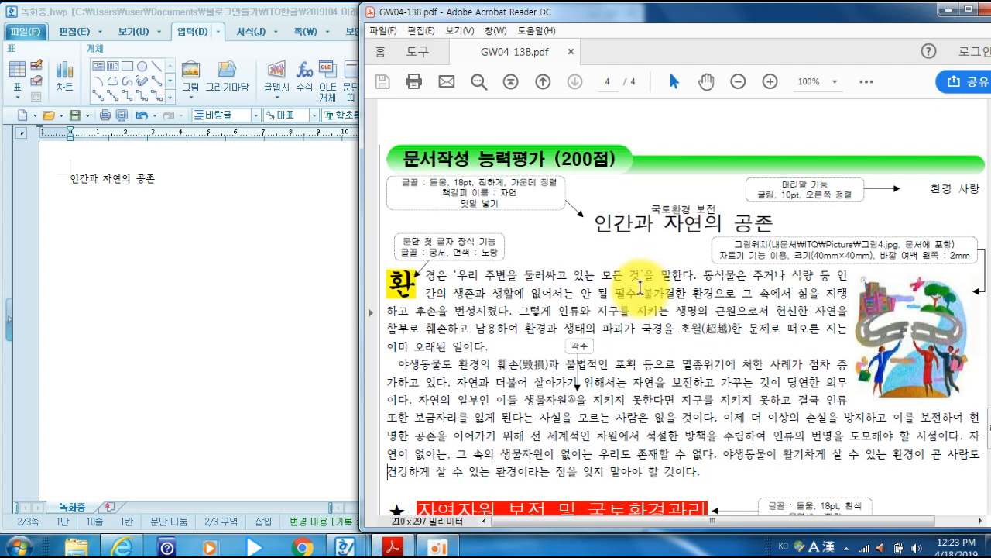
{"action": "scroll", "coordinate": [639, 286], "scroll_direction": "down", "scroll_amount": 1}
{"action": "scroll", "coordinate": [631, 288], "scroll_direction": "down", "scroll_amount": 3}
{"action": "scroll", "coordinate": [583, 192], "scroll_direction": "up", "scroll_amount": 3}
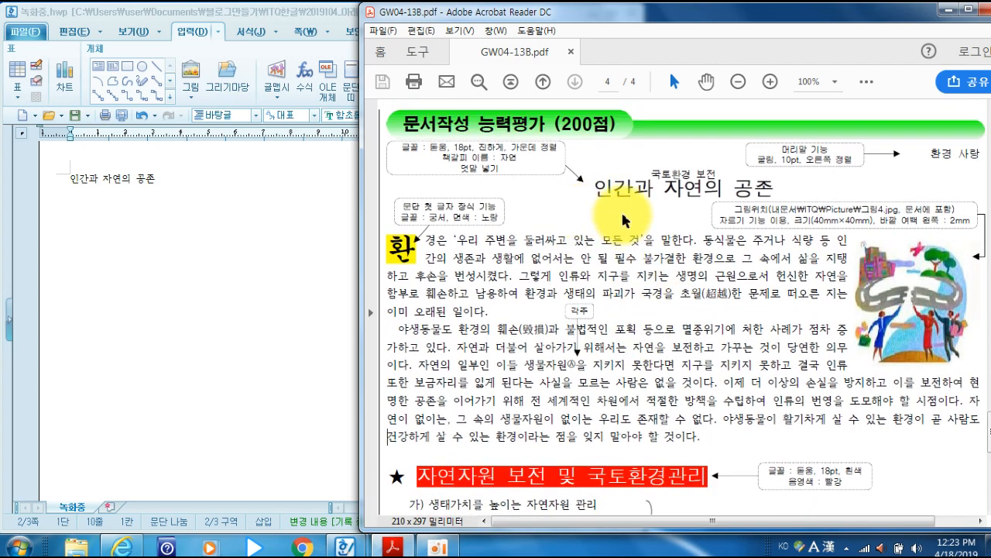
{"action": "scroll", "coordinate": [674, 255], "scroll_direction": "down", "scroll_amount": 10}
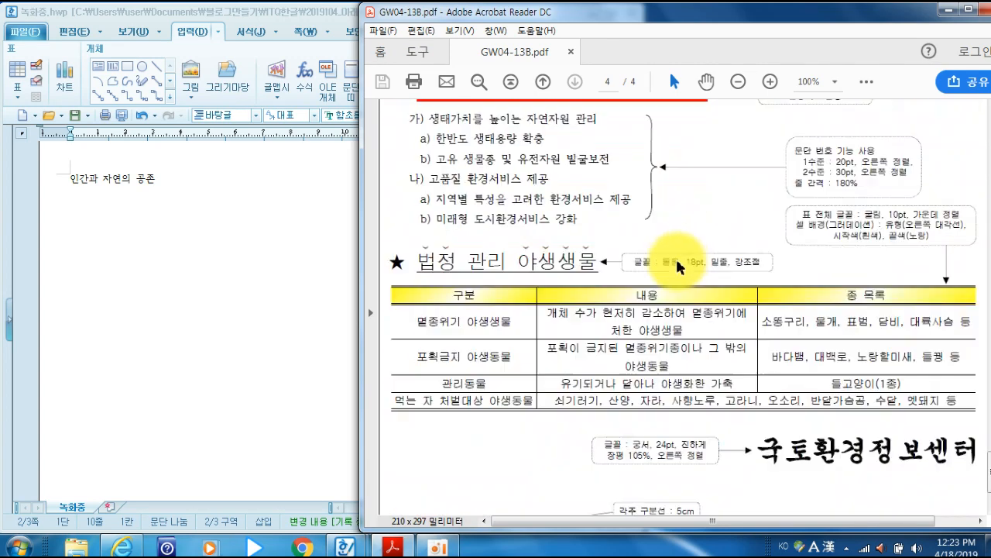
{"action": "scroll", "coordinate": [676, 256], "scroll_direction": "down", "scroll_amount": 1}
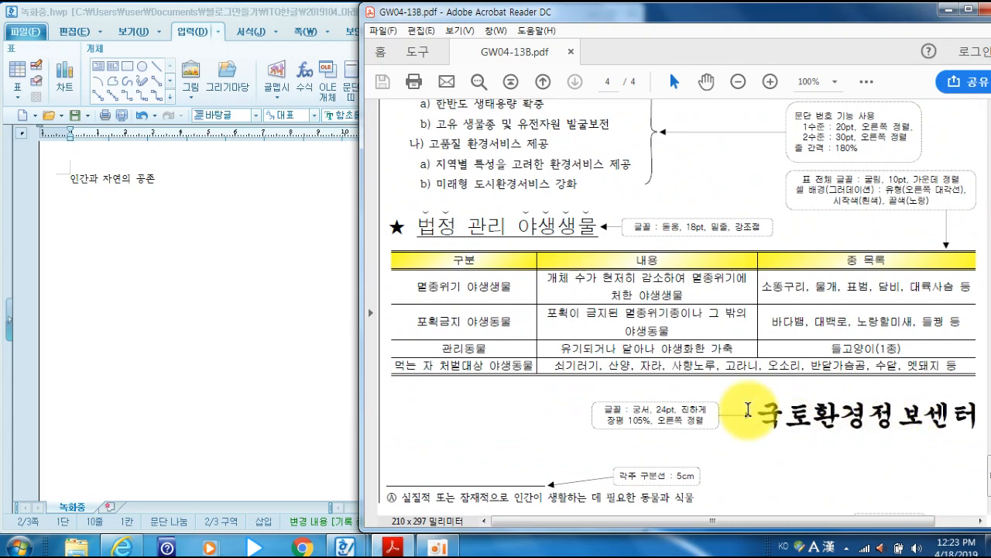
{"action": "scroll", "coordinate": [748, 409], "scroll_direction": "up", "scroll_amount": 8}
{"action": "scroll", "coordinate": [749, 441], "scroll_direction": "down", "scroll_amount": 2}
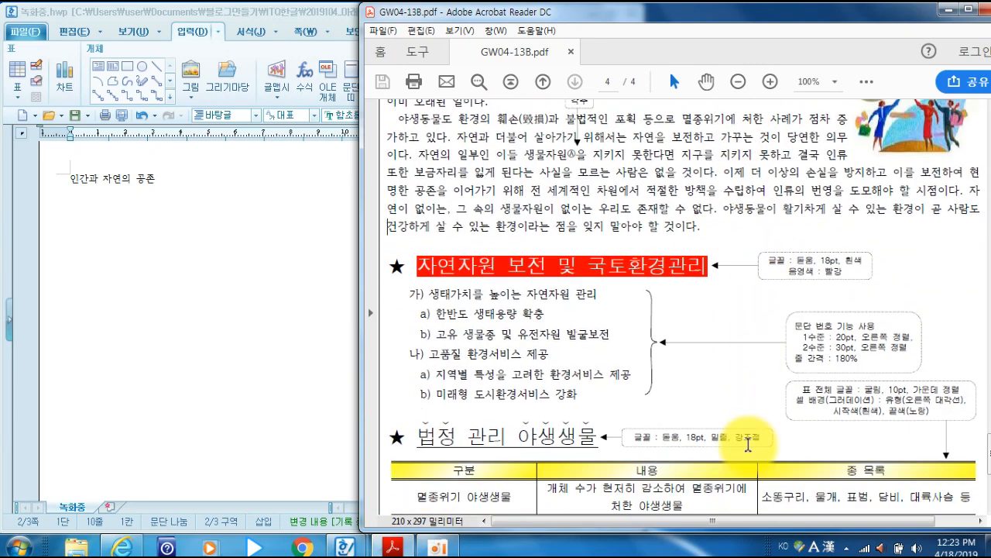
{"action": "scroll", "coordinate": [749, 445], "scroll_direction": "down", "scroll_amount": 2}
{"action": "scroll", "coordinate": [756, 450], "scroll_direction": "up", "scroll_amount": 8}
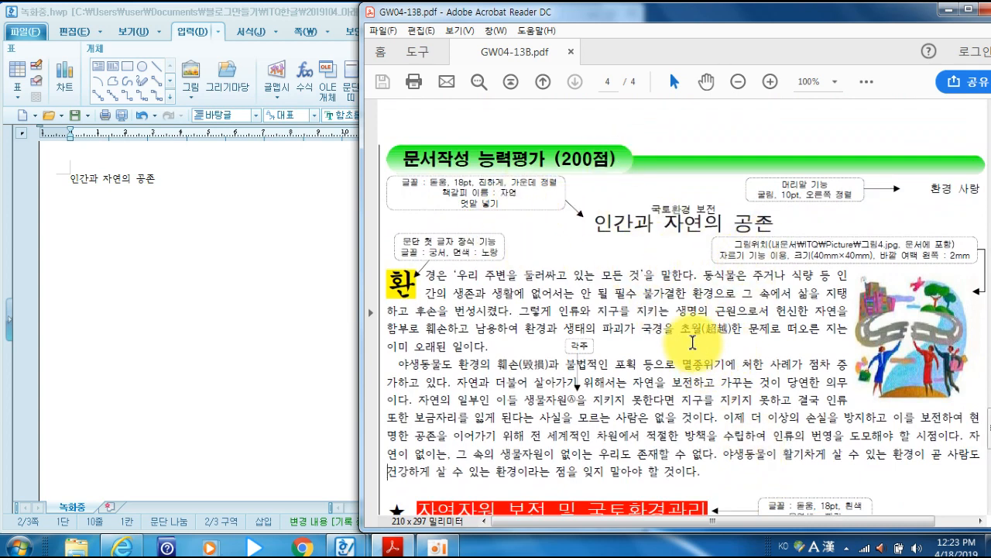
{"action": "scroll", "coordinate": [679, 325], "scroll_direction": "down", "scroll_amount": 1}
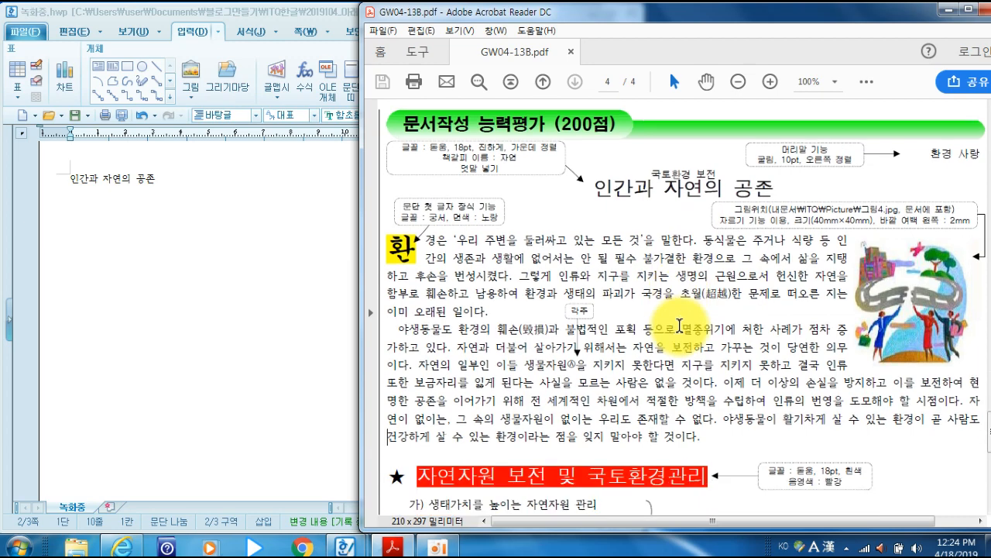
Trace the plain text needed from the exam page, from the title through the body, headings and table to the closing line
{"action": "left_click_drag", "start_coordinate": [594, 189], "coordinate": [748, 191]}
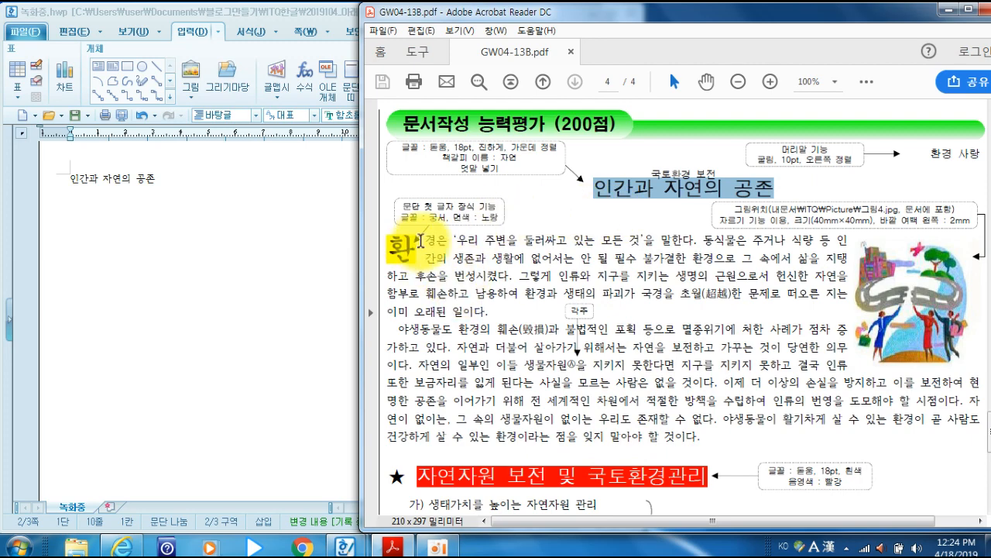
{"action": "scroll", "coordinate": [576, 361], "scroll_direction": "down", "scroll_amount": 3}
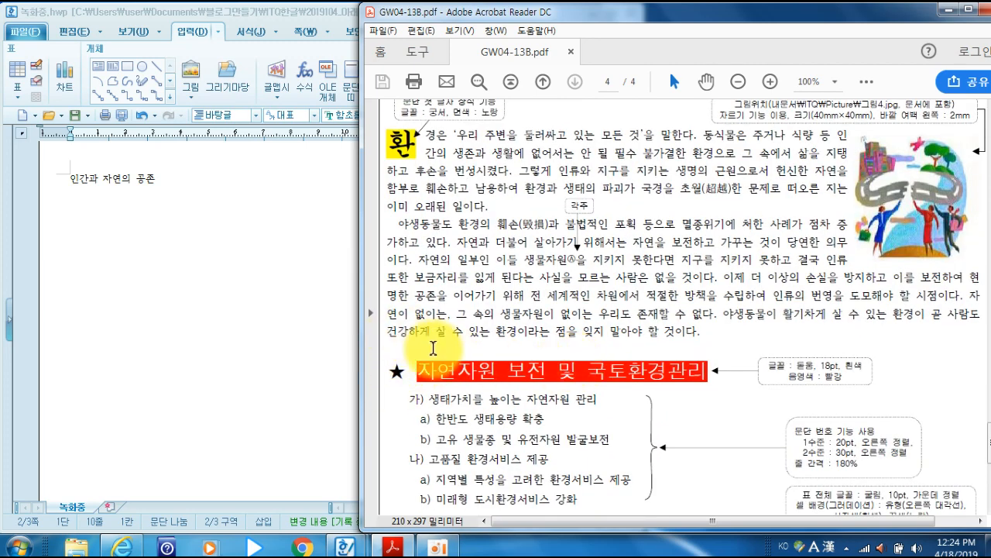
{"action": "scroll", "coordinate": [428, 347], "scroll_direction": "down", "scroll_amount": 4}
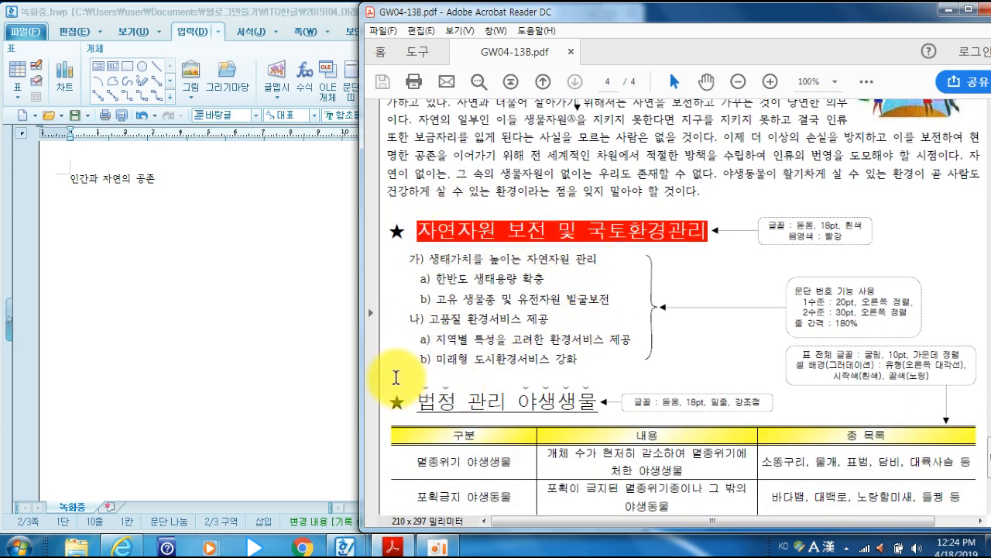
{"action": "scroll", "coordinate": [513, 392], "scroll_direction": "down", "scroll_amount": 3}
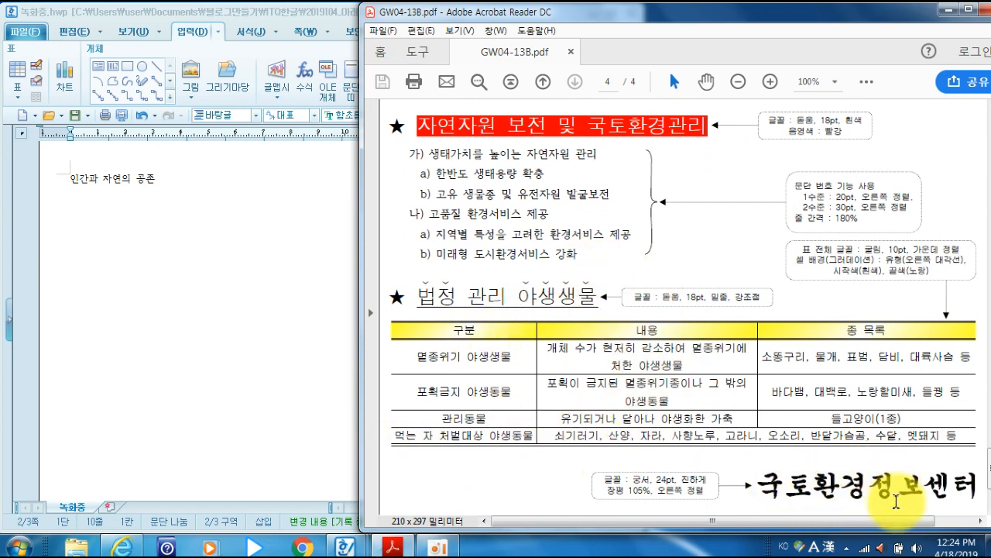
{"action": "scroll", "coordinate": [734, 434], "scroll_direction": "up", "scroll_amount": 13}
{"action": "scroll", "coordinate": [732, 434], "scroll_direction": "down", "scroll_amount": 4}
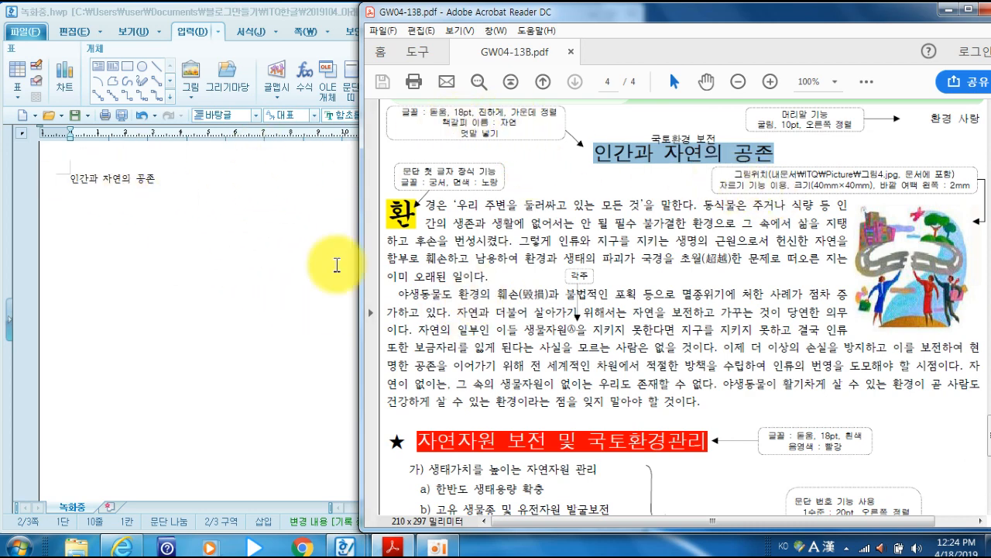
{"action": "scroll", "coordinate": [713, 277], "scroll_direction": "up", "scroll_amount": 10}
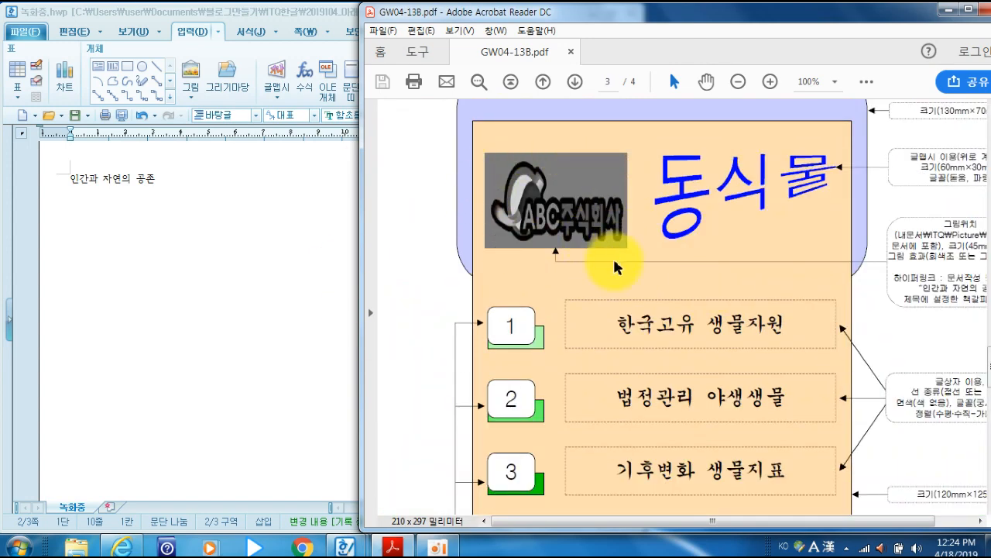
{"action": "scroll", "coordinate": [613, 259], "scroll_direction": "down", "scroll_amount": 10}
{"action": "scroll", "coordinate": [617, 264], "scroll_direction": "down", "scroll_amount": 4}
{"action": "scroll", "coordinate": [617, 264], "scroll_direction": "up", "scroll_amount": 2}
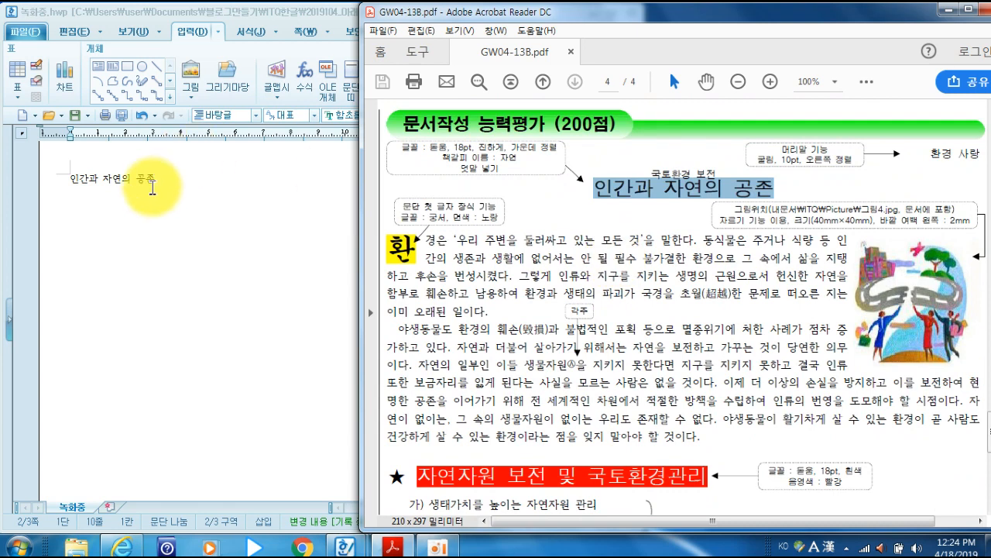
In the Hangul document, leave a blank line below the title and enter the first body paragraph from "환경은 ‘우리 주변을" through "국경을 초월"
{"action": "left_click", "coordinate": [164, 178]}
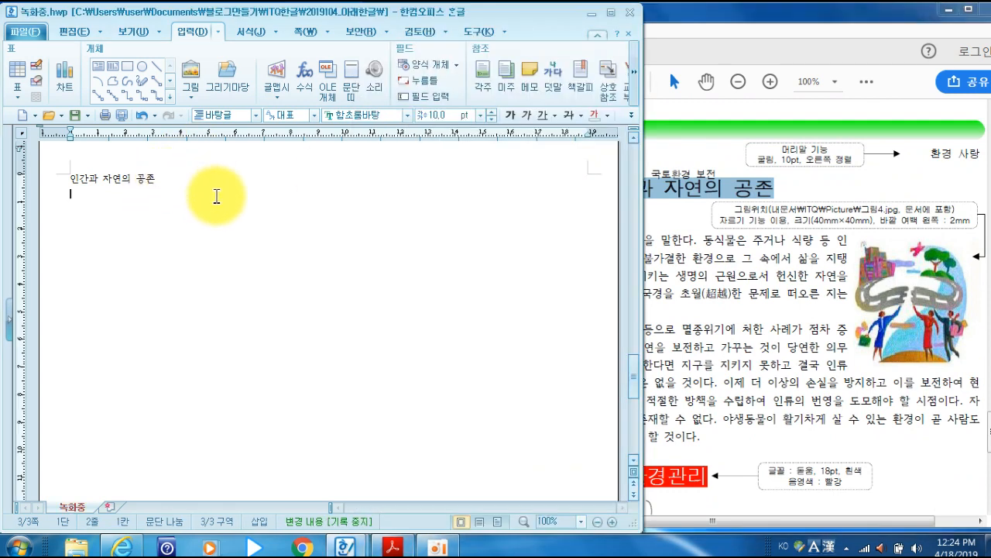
{"action": "key", "text": "Return"}
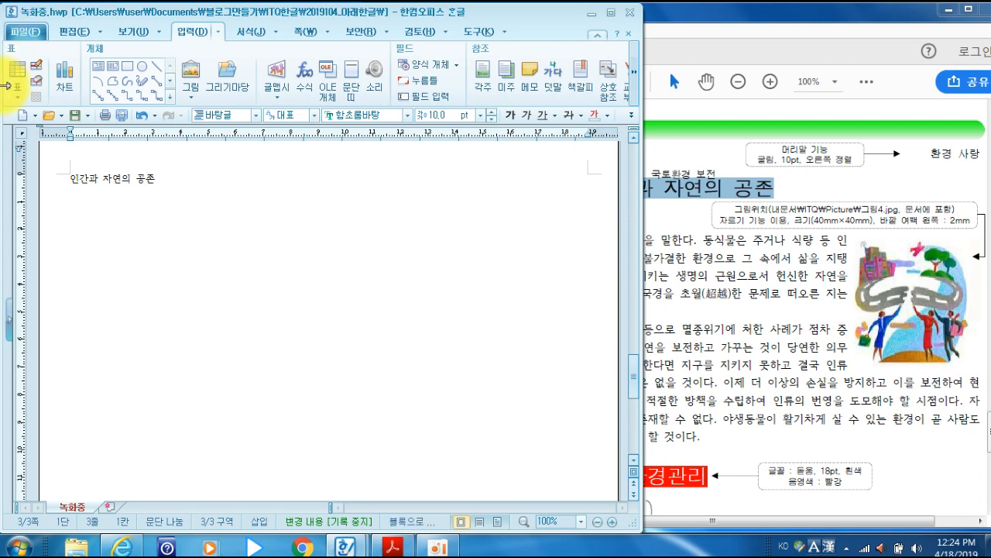
{"action": "left_click", "coordinate": [834, 282]}
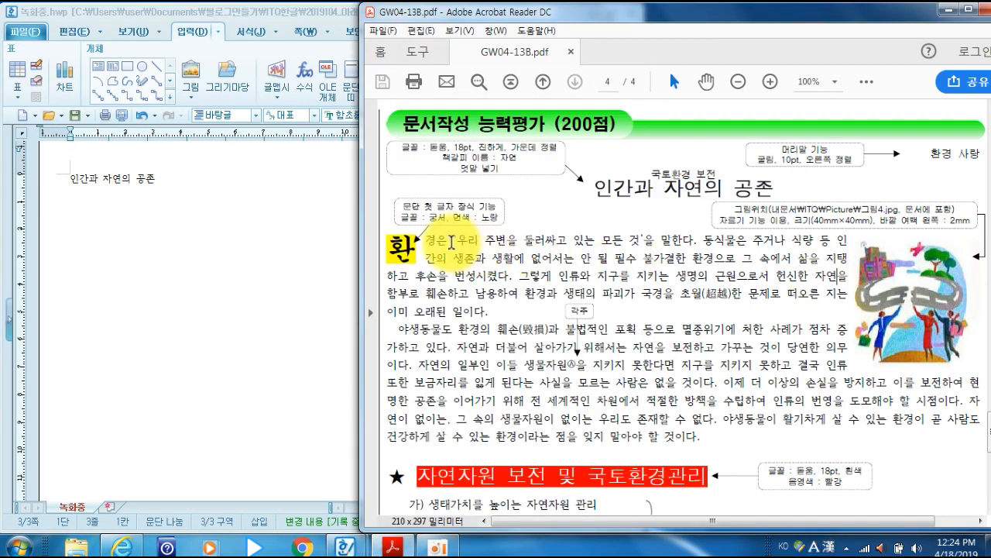
{"action": "left_click", "coordinate": [194, 424]}
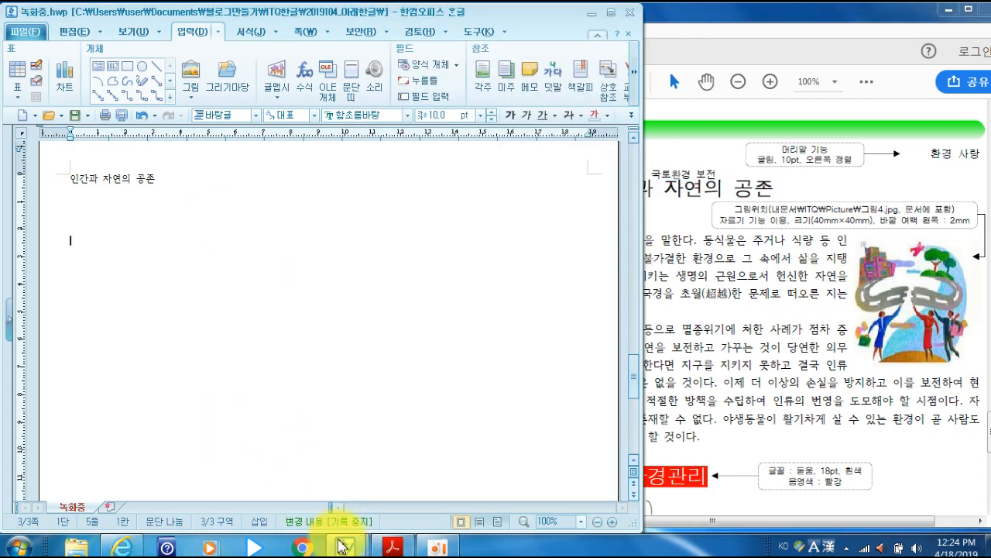
{"action": "type", "text": "환경은 ‘우리 주변을 둘러싸고 있는 모든 것’을 말한다. 동식물은 주거나 식량 등 인간의 생존과 생활에 없어서는 안 될 필수 불가결한 환경으로 그 속에서 삶을 지탱하고 후손을 번성시켰다. 그렇게 인류와 지구를 지키는 생명의 근원으로서 헌신한 자연을 함부로 훼손하고 남용하여 환경과 생태의 파괴가 국경을 초월"}
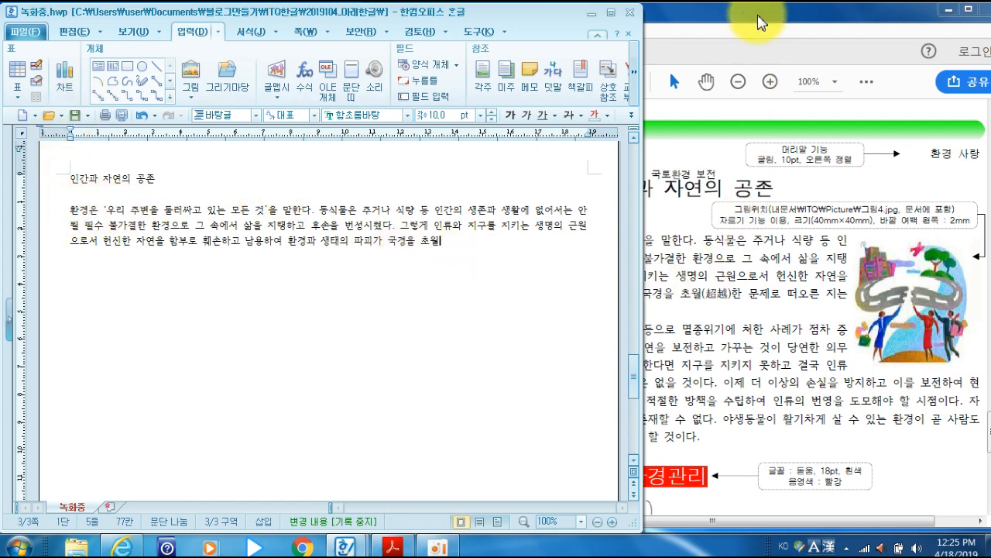
Check the Hanja for 초월 in the exam PDF and convert the word to 초월(超越) using the 한글(漢字) format
{"action": "left_click", "coordinate": [701, 15]}
{"action": "left_click_drag", "start_coordinate": [696, 293], "coordinate": [727, 294]}
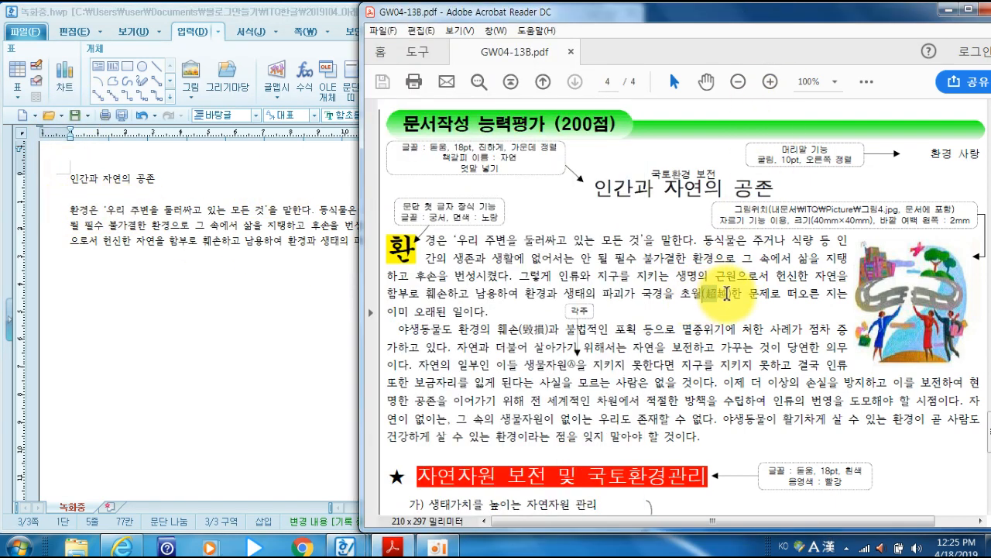
{"action": "left_click", "coordinate": [285, 11]}
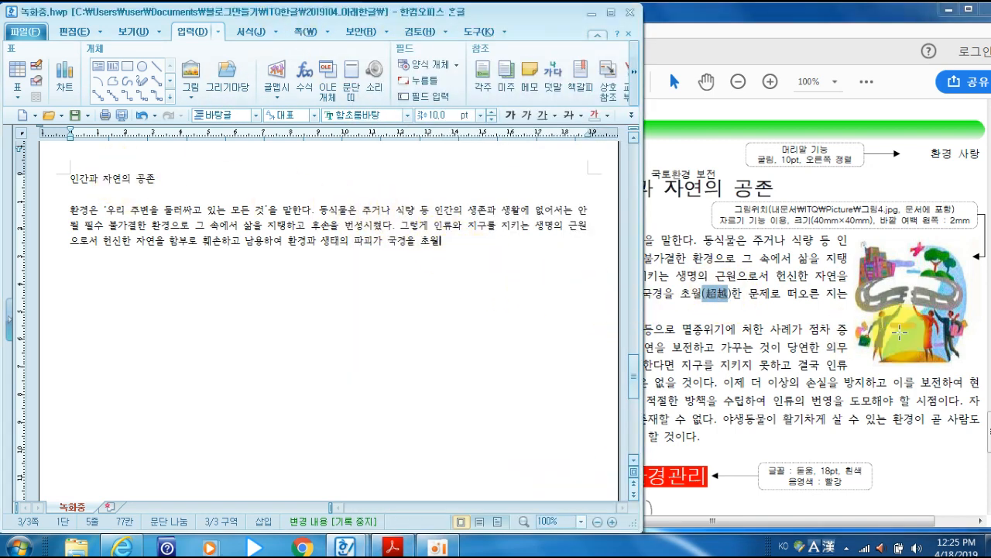
{"action": "key", "text": "F9"}
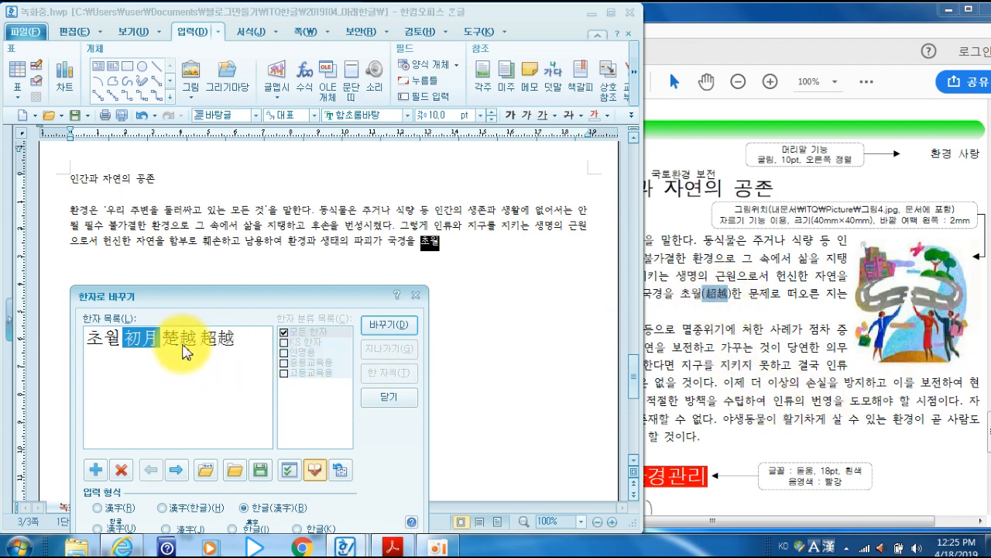
{"action": "left_click", "coordinate": [221, 351]}
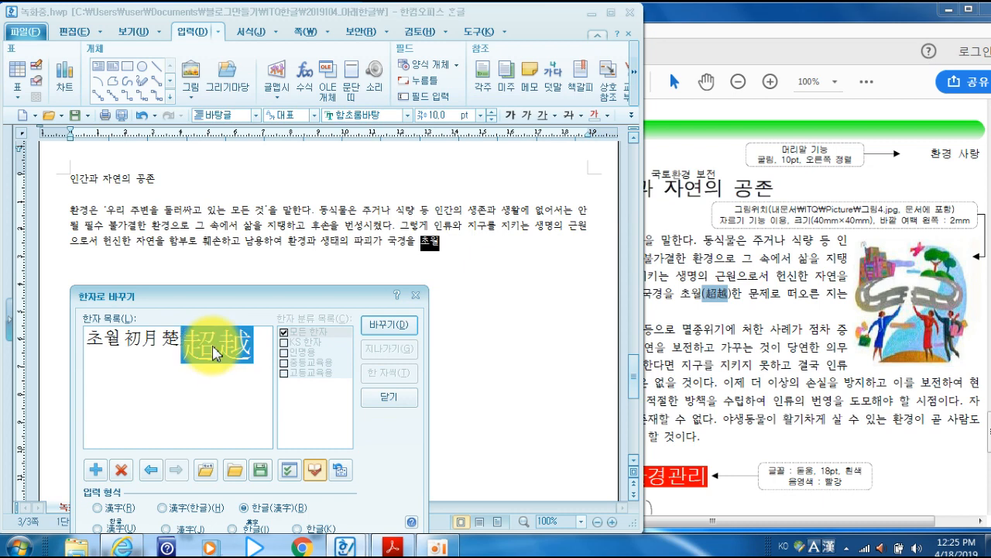
{"action": "left_click_drag", "start_coordinate": [244, 303], "coordinate": [242, 260]}
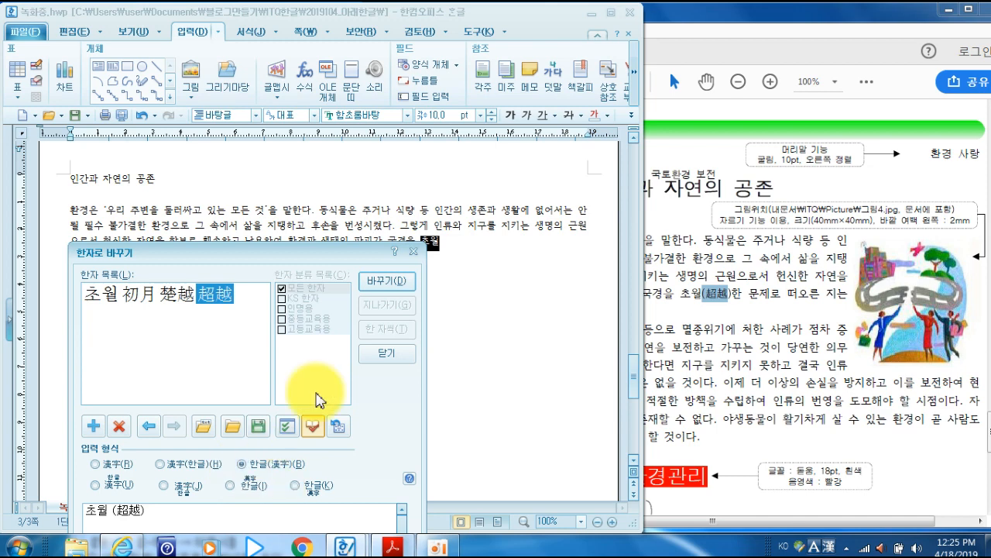
{"action": "left_click", "coordinate": [387, 281]}
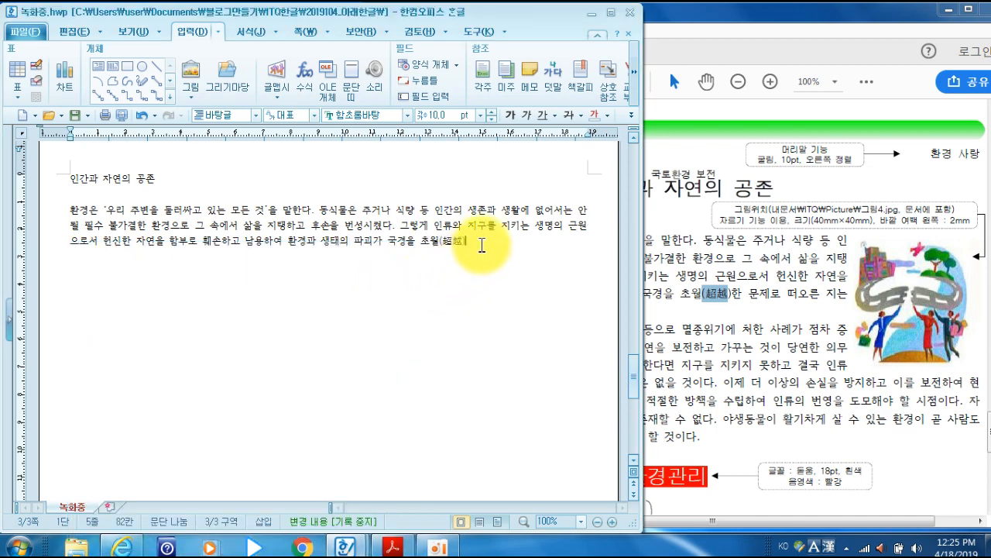
Finish the first paragraph from the exam PDF with "한 문제로 떠오른 지는 이미 오래된 일이다."
{"action": "left_click", "coordinate": [774, 260]}
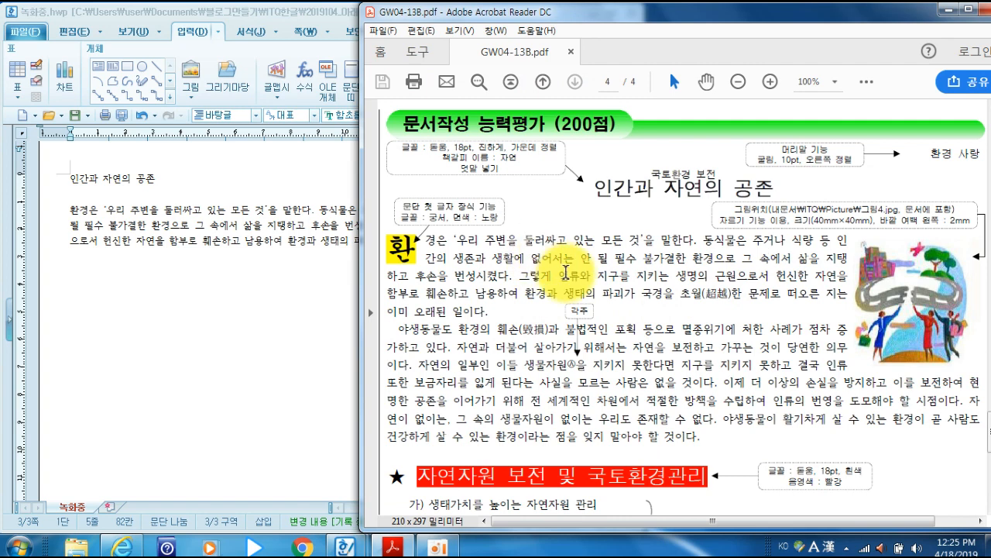
{"action": "left_click", "coordinate": [489, 325]}
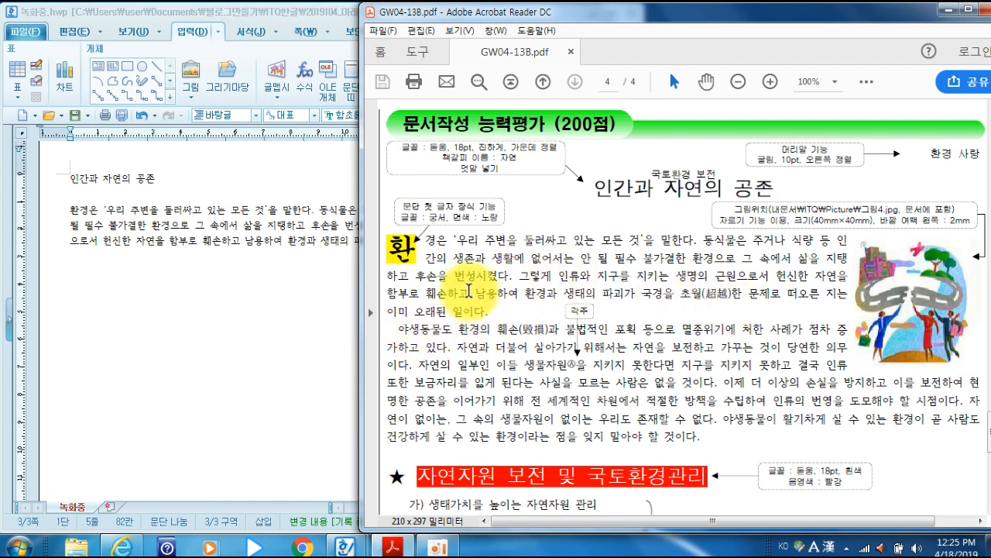
{"action": "left_click", "coordinate": [266, 9]}
{"action": "left_click", "coordinate": [166, 255]}
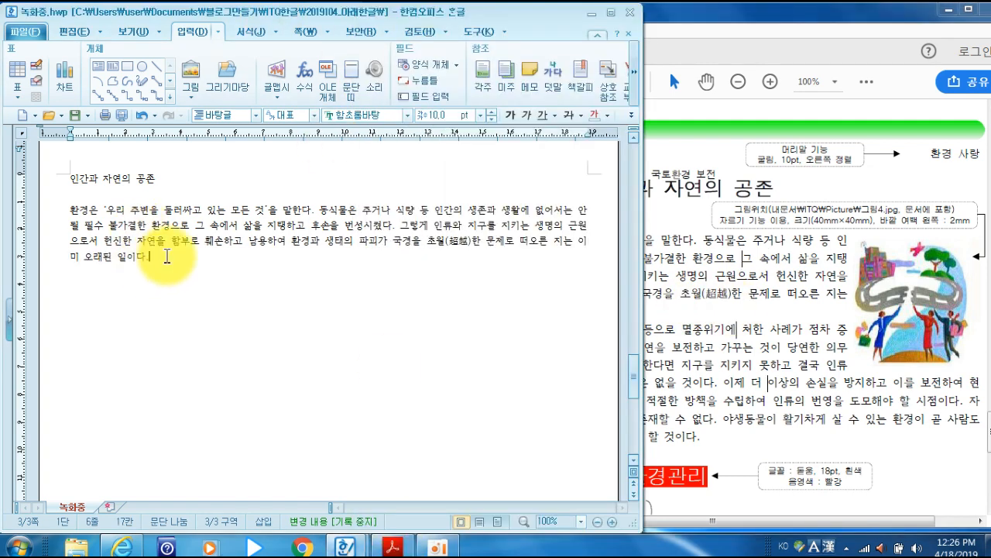
Start an indented second paragraph from the exam PDF with "야생동물도 환경의 훼손"
{"action": "left_click", "coordinate": [668, 308]}
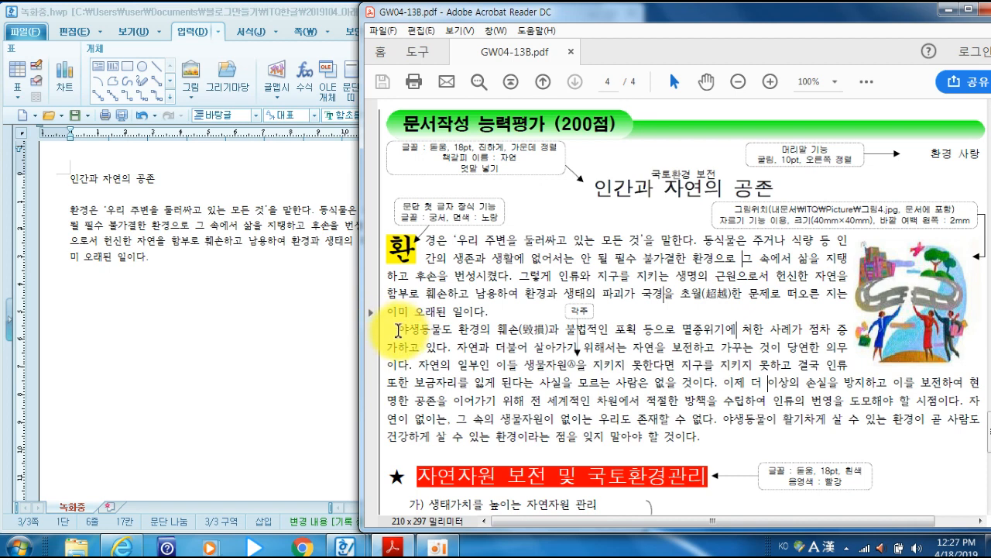
{"action": "left_click", "coordinate": [291, 14]}
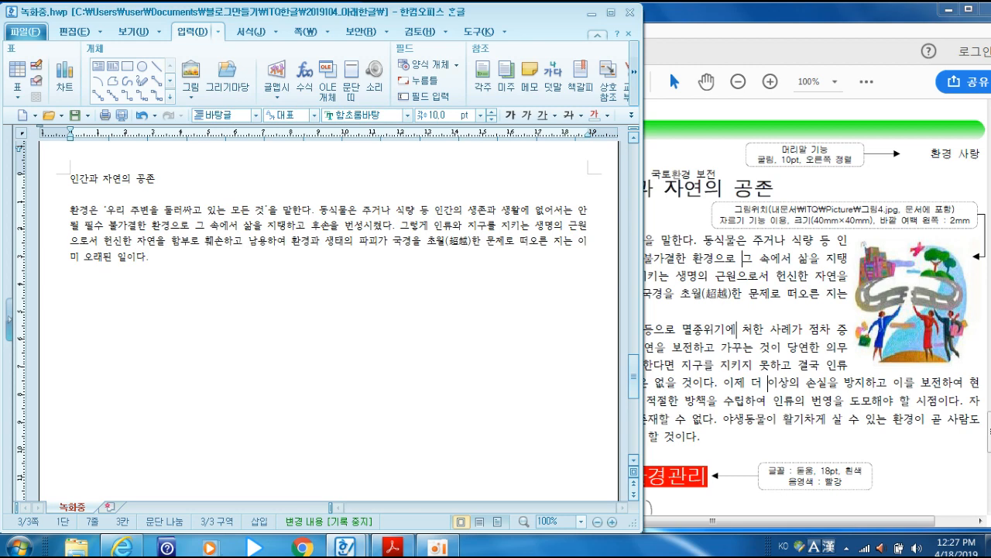
{"action": "type", "text": "아"}
{"action": "type", "text": "생동물도 환경의 훼손"}
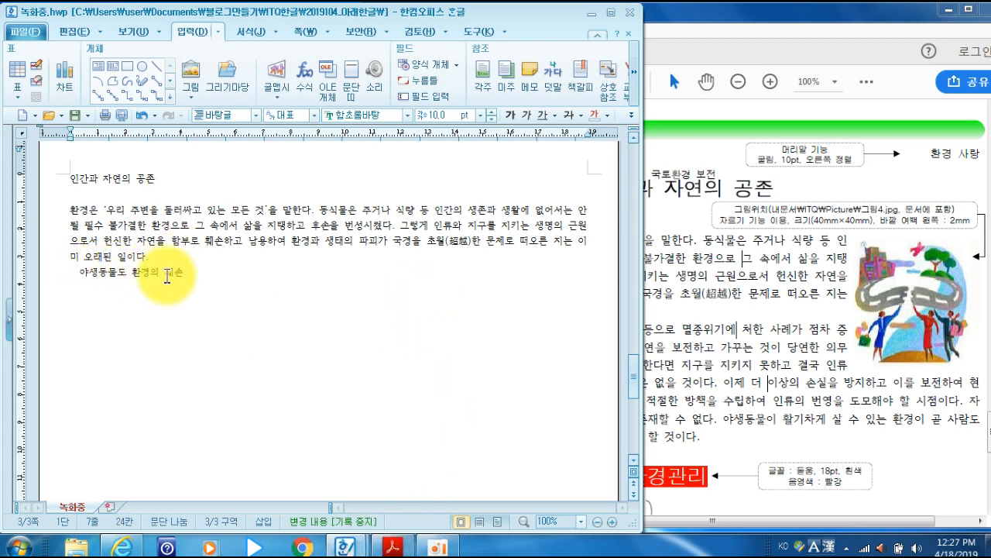
Check the Hanja for 훼손 in the exam PDF and convert the word to 훼손(毁損) using the 한글(漢字) format
{"action": "left_click", "coordinate": [672, 284]}
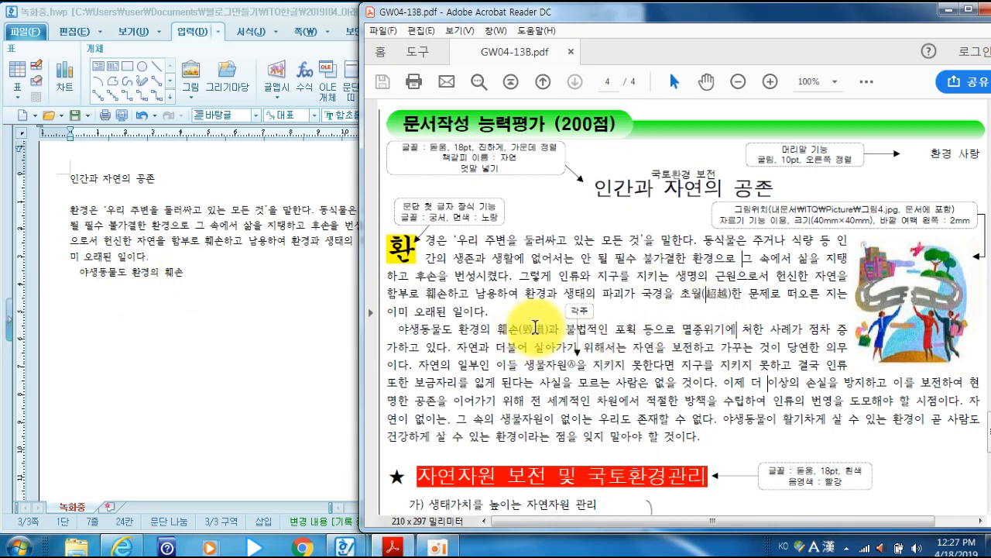
{"action": "left_click", "coordinate": [204, 274]}
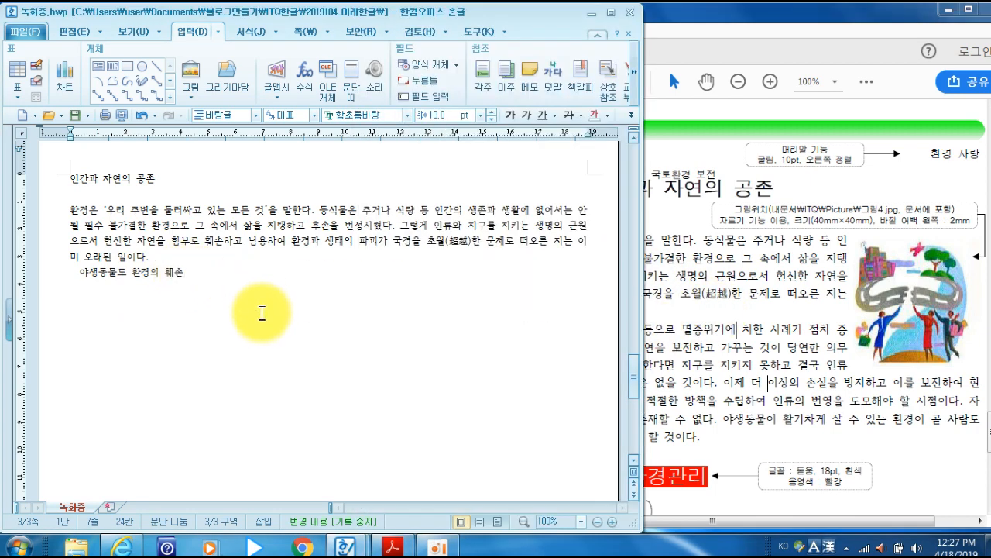
{"action": "key", "text": "F9"}
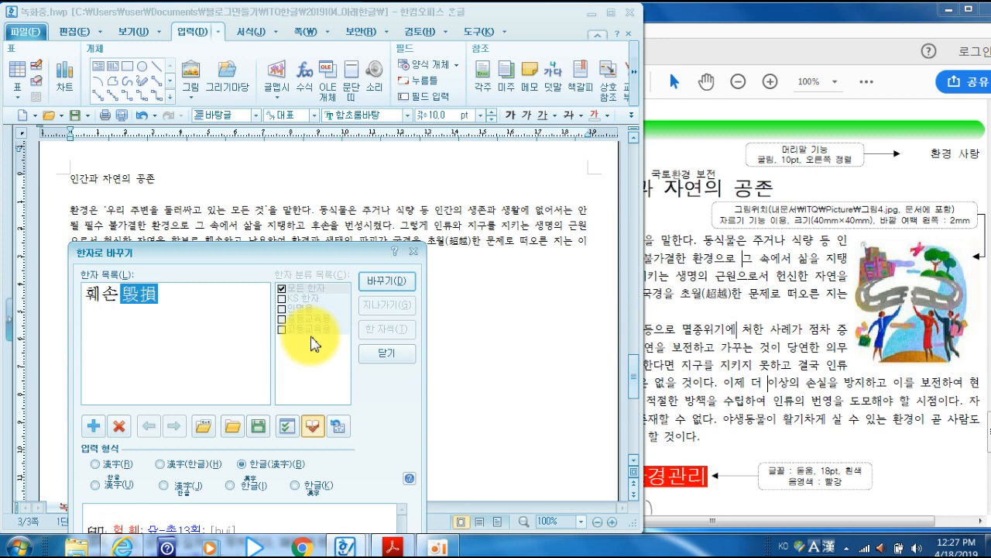
{"action": "left_click", "coordinate": [394, 286]}
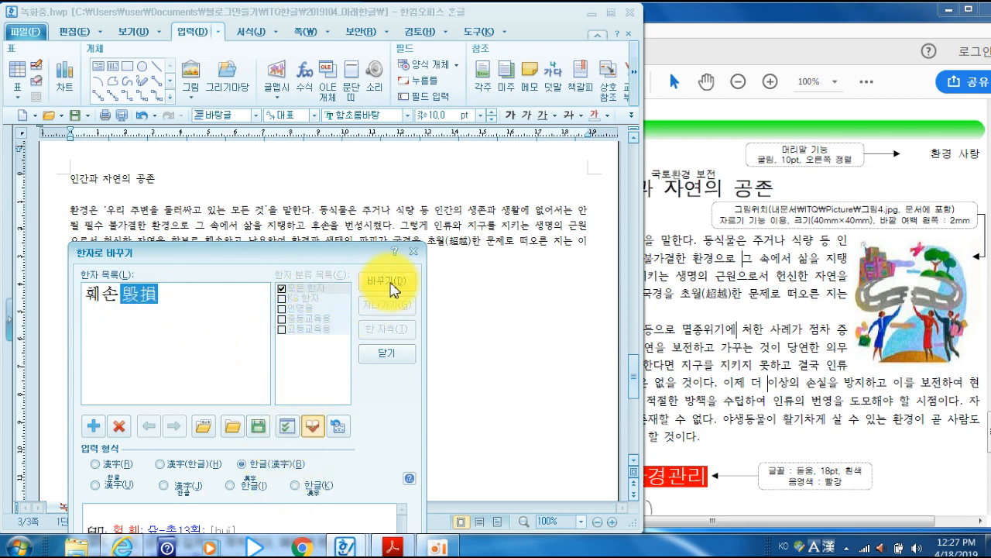
Finish the second paragraph from the exam PDF, from "과 불법적인 포획" through "잊지 말아야 할 것이다."
{"action": "left_click", "coordinate": [736, 321]}
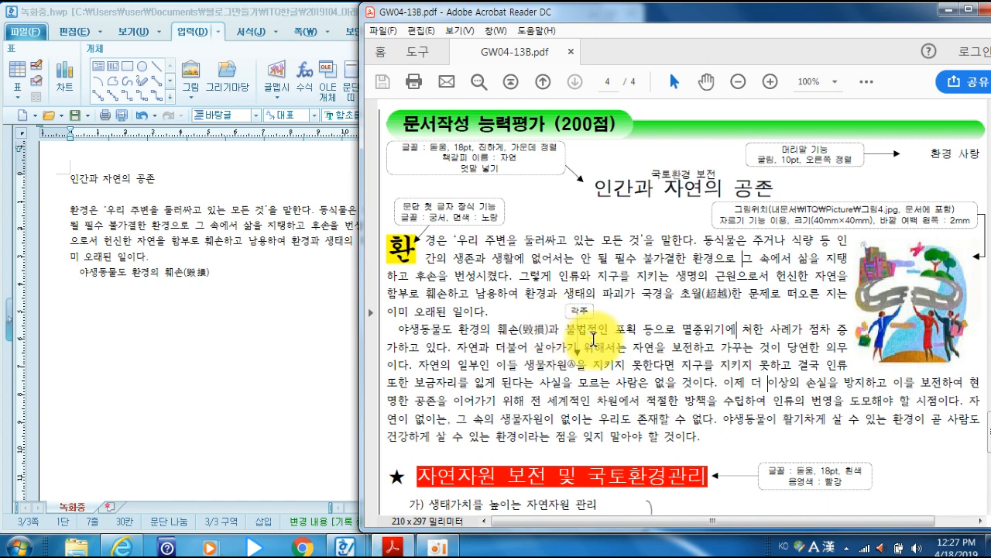
{"action": "left_click", "coordinate": [238, 278]}
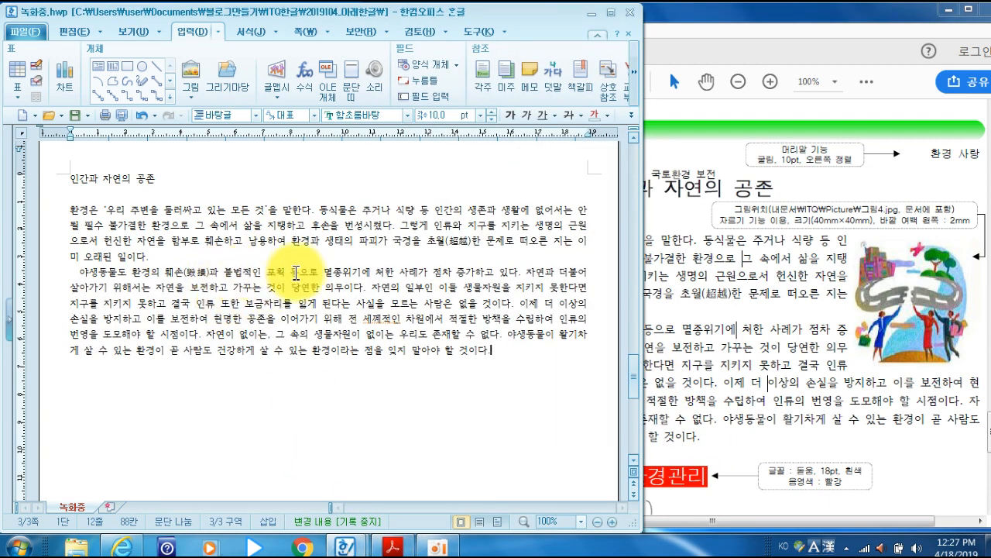
After a blank line, enter the heading "자연자원 보전 및 국토환경관리" and its six unnumbered list lines from the exam PDF, ending with "미래형 도시환경서비스 강화"
{"action": "left_click", "coordinate": [742, 373]}
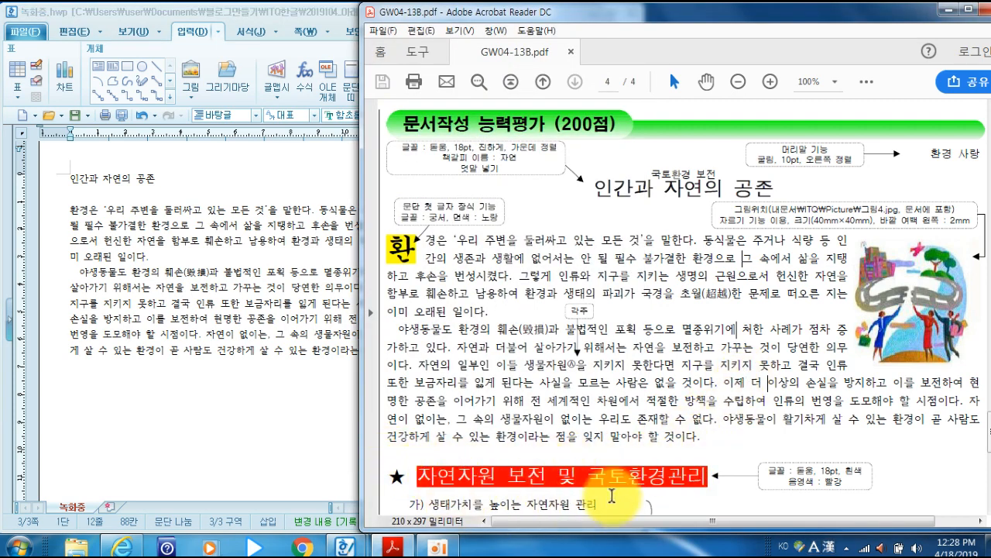
{"action": "scroll", "coordinate": [579, 471], "scroll_direction": "down", "scroll_amount": 5}
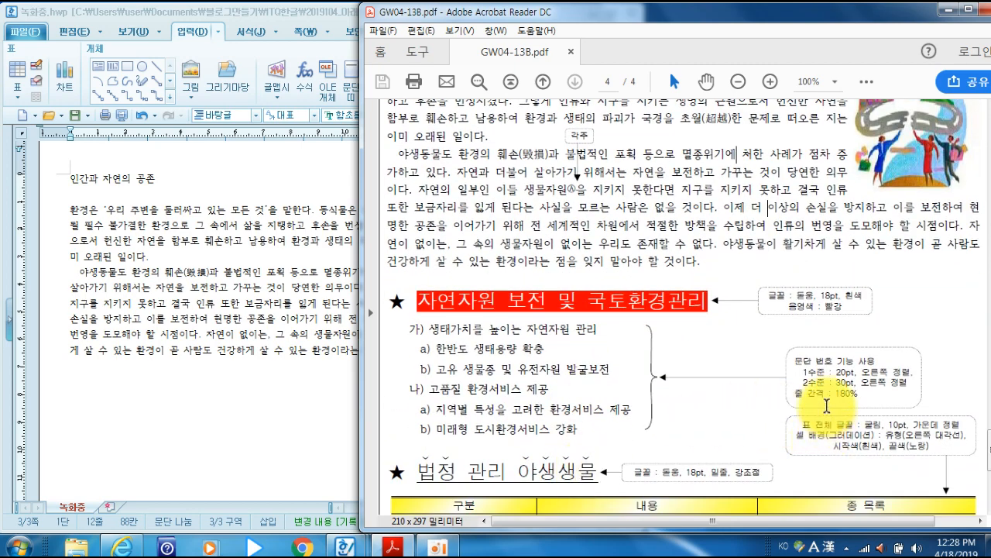
{"action": "left_click", "coordinate": [267, 11]}
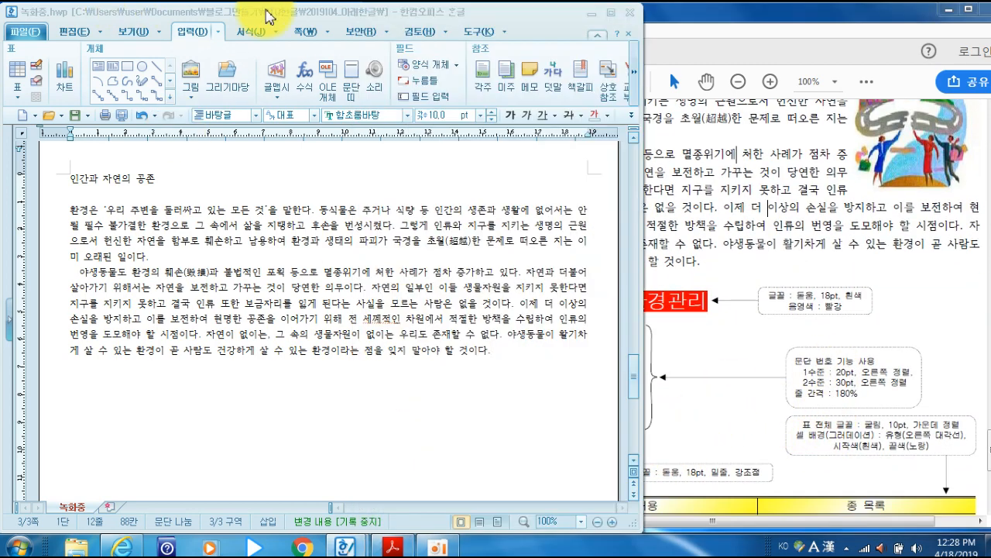
{"action": "key", "text": "Return"}
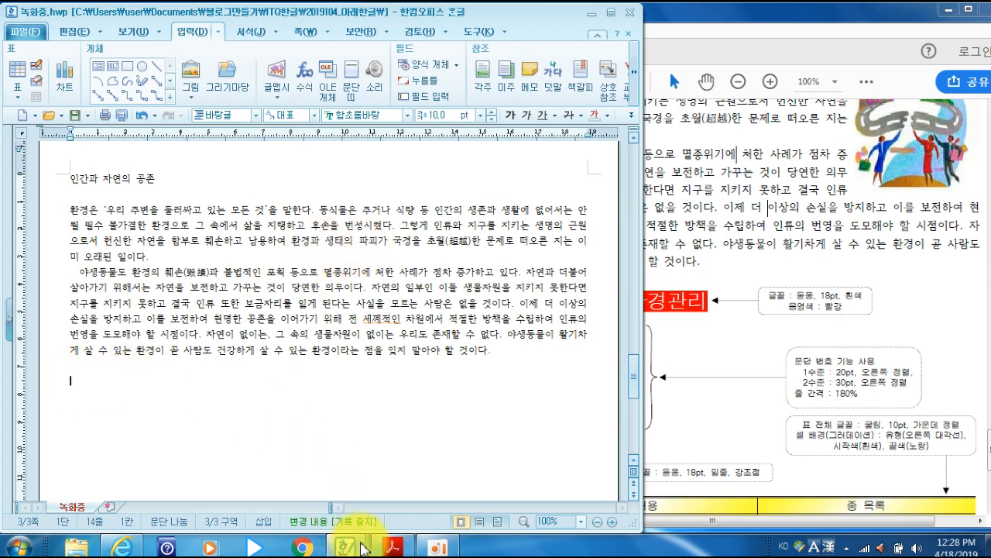
{"action": "type", "text": "자연자원 보전 및 국토환경관리 생태가치를 높이는 자연자원 관리 한반도 생태용량 확충 고유 생물종 및 유전자원 발굴보전 고품질 환경서비스 제공 지역별 특성을 고려한 환경서비스 제공 미래형 도시환경서비스 강화"}
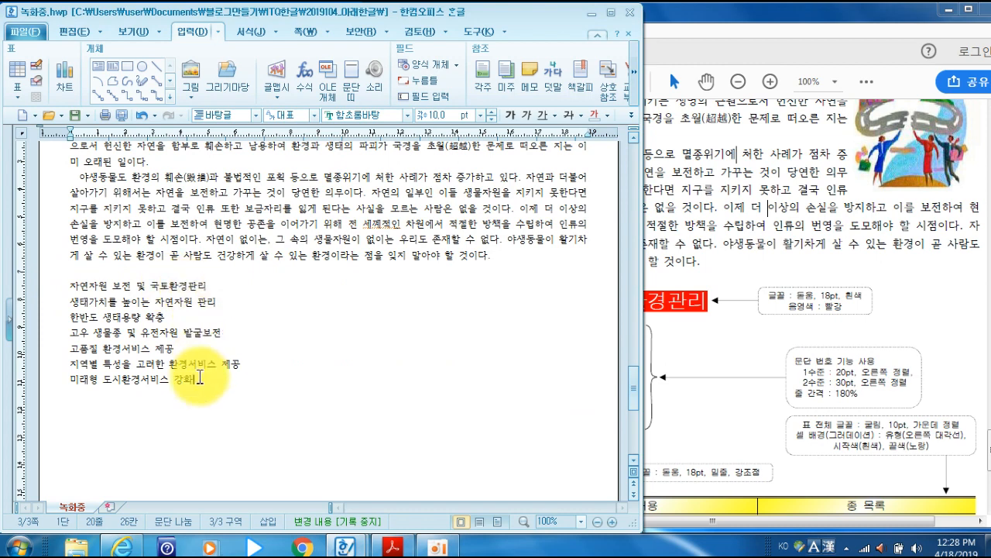
Check the paragraph-numbering instruction in the exam PDF, then leave a blank line below the list and enter the heading "법정 관리 야생생물"
{"action": "left_click", "coordinate": [721, 348]}
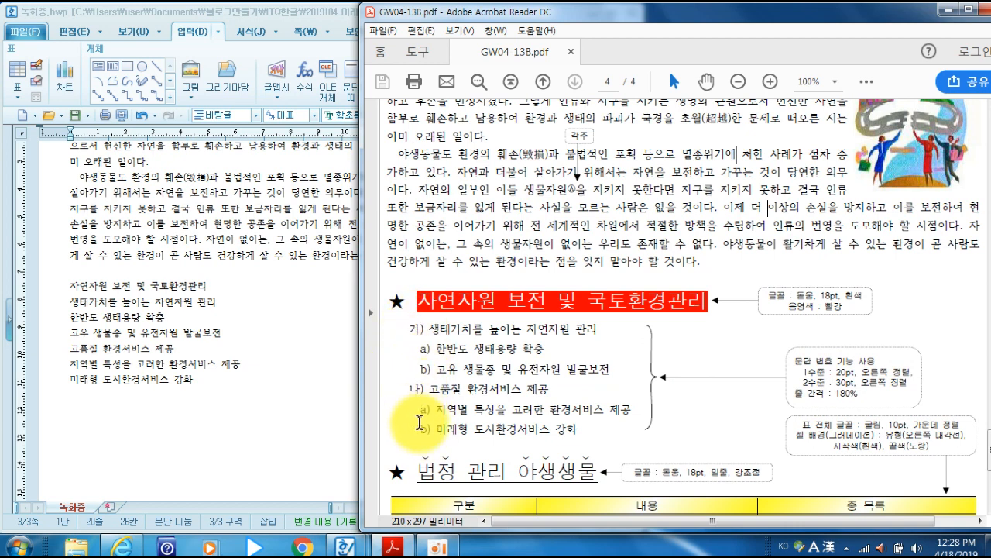
{"action": "left_click_drag", "start_coordinate": [795, 361], "coordinate": [859, 363]}
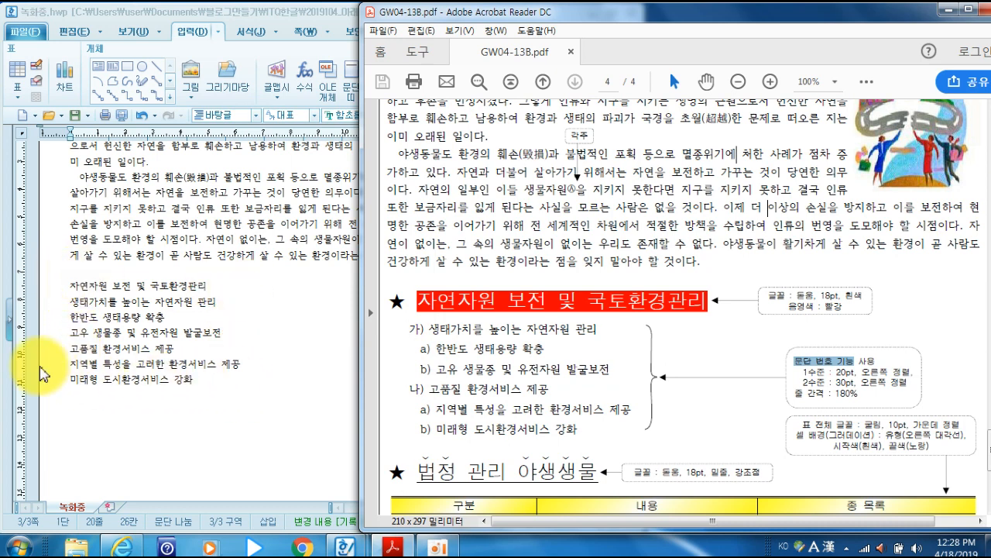
{"action": "left_click", "coordinate": [208, 384]}
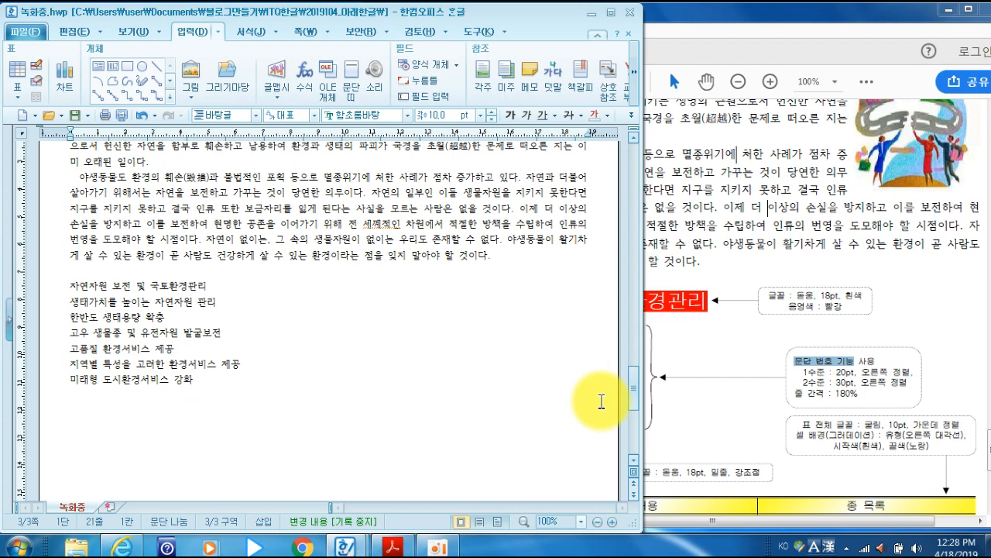
{"action": "left_click", "coordinate": [775, 399]}
{"action": "scroll", "coordinate": [713, 427], "scroll_direction": "down", "scroll_amount": 3}
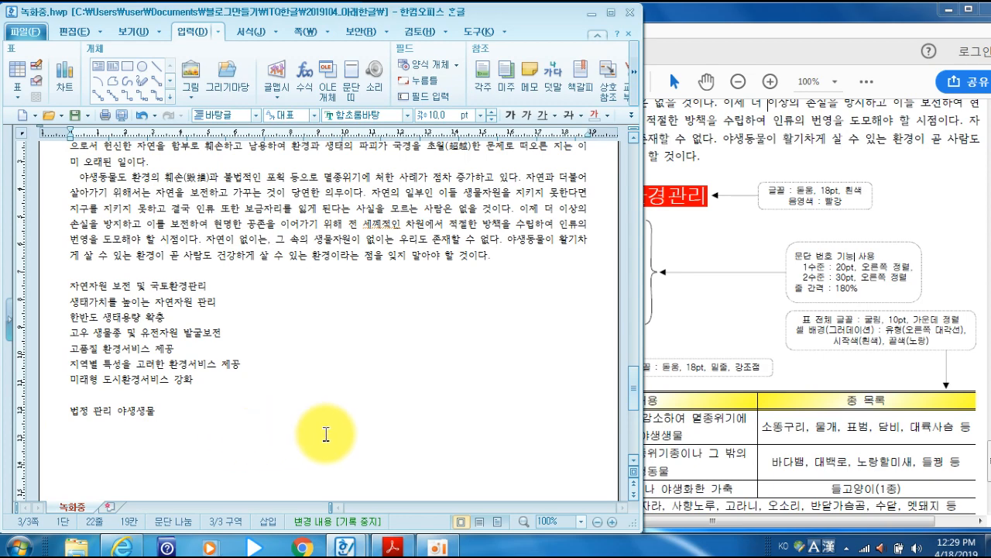
Check the table layout in the exam PDF and insert a table of 5 rows and 3 columns below "법정 관리 야생생물"
{"action": "left_click", "coordinate": [732, 339]}
{"action": "scroll", "coordinate": [817, 411], "scroll_direction": "down", "scroll_amount": 3}
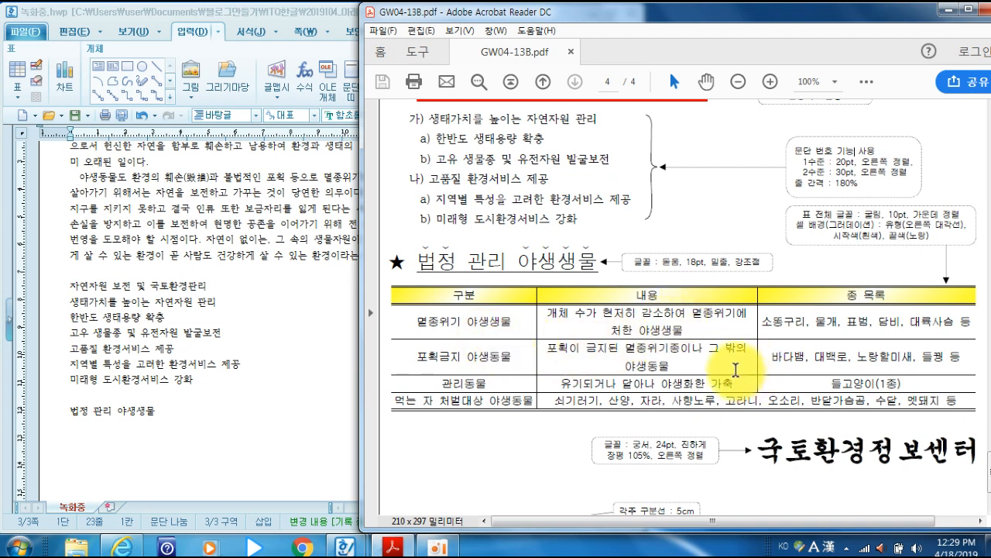
{"action": "mouse_move", "coordinate": [555, 402]}
{"action": "left_mouse_down"}
{"action": "mouse_move", "coordinate": [926, 403]}
{"action": "mouse_move", "coordinate": [740, 384]}
{"action": "mouse_move", "coordinate": [666, 399]}
{"action": "mouse_move", "coordinate": [825, 409]}
{"action": "left_mouse_up"}
{"action": "left_click", "coordinate": [823, 404]}
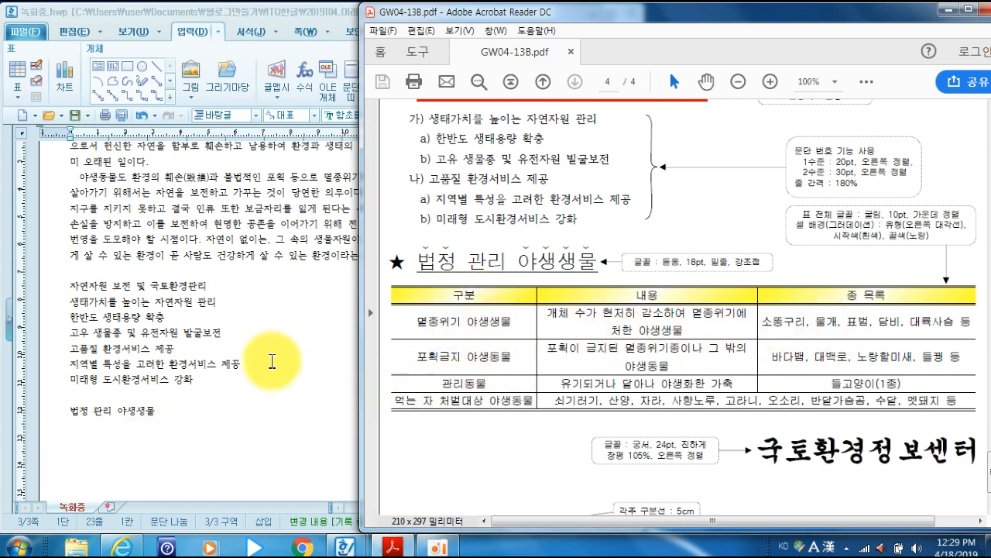
{"action": "left_click", "coordinate": [77, 430]}
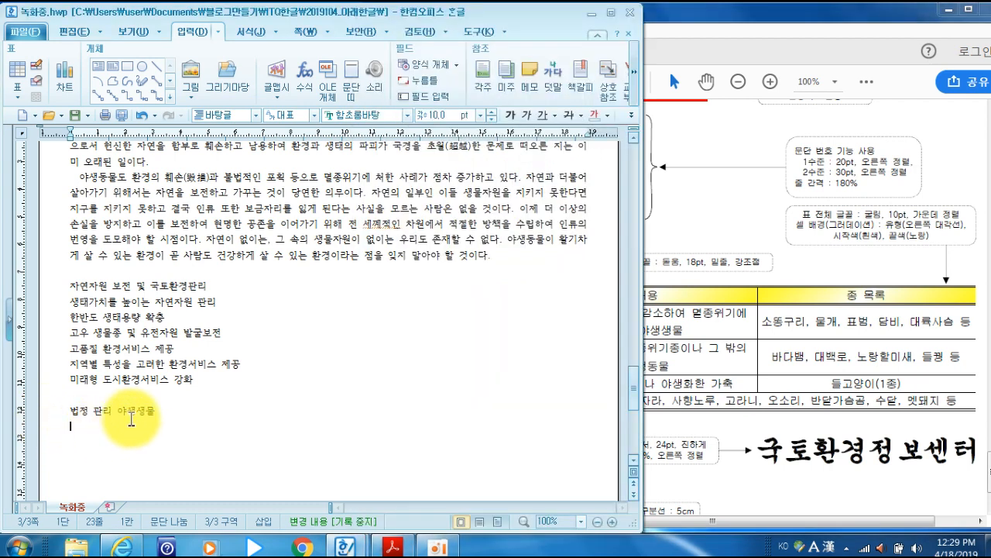
{"action": "left_click", "coordinate": [16, 87]}
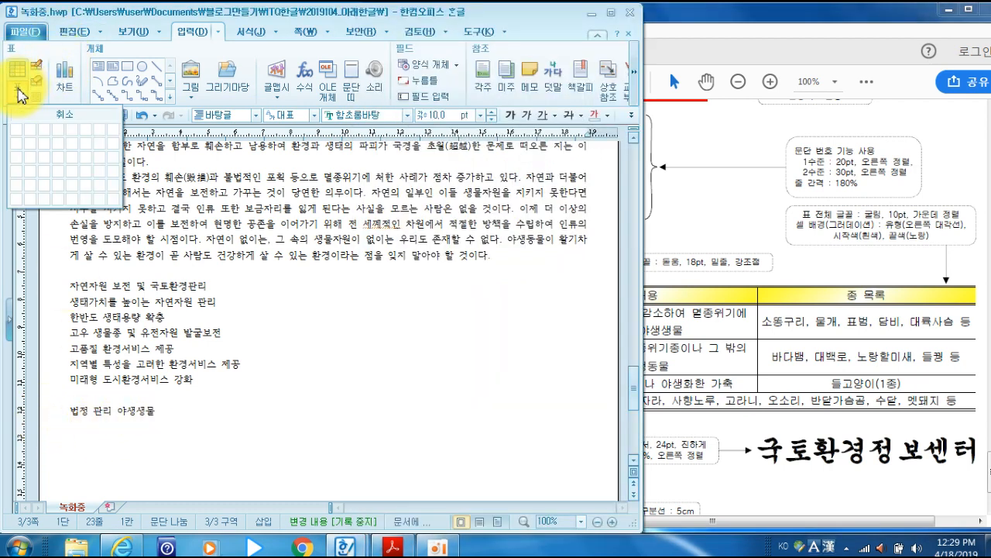
{"action": "left_click", "coordinate": [48, 185]}
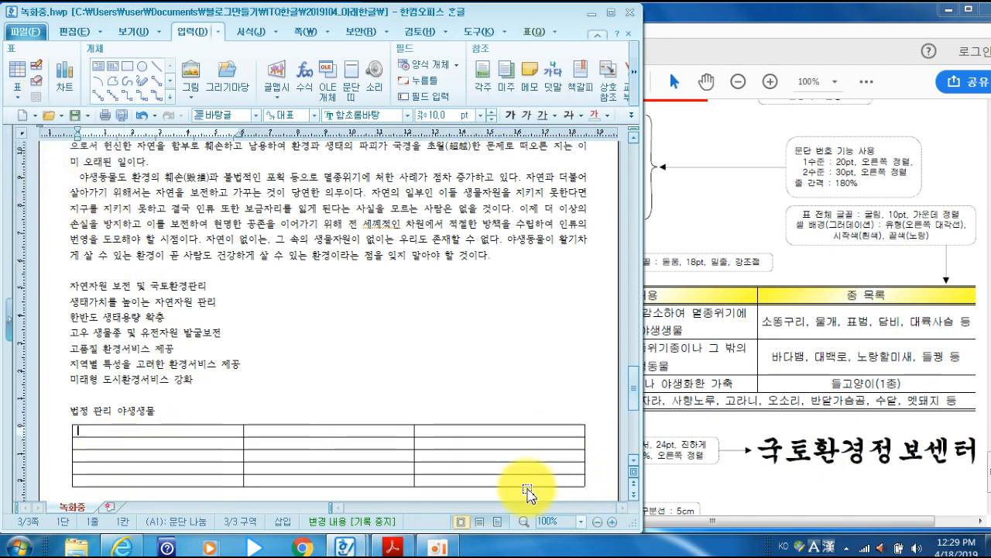
{"action": "scroll", "coordinate": [524, 488], "scroll_direction": "down", "scroll_amount": 2}
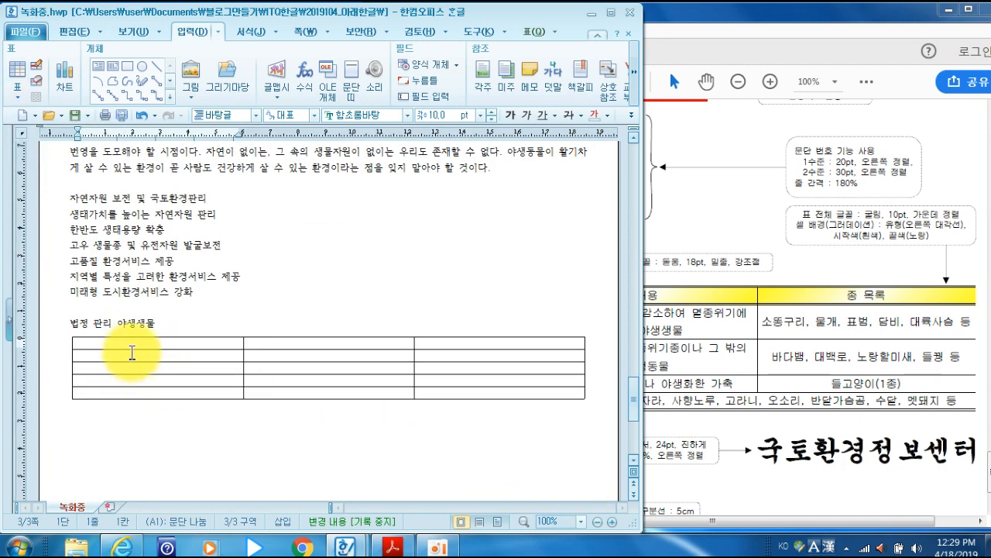
Compare the column proportions with the exam PDF, narrow the table's first column and widen its third
{"action": "left_click", "coordinate": [749, 323]}
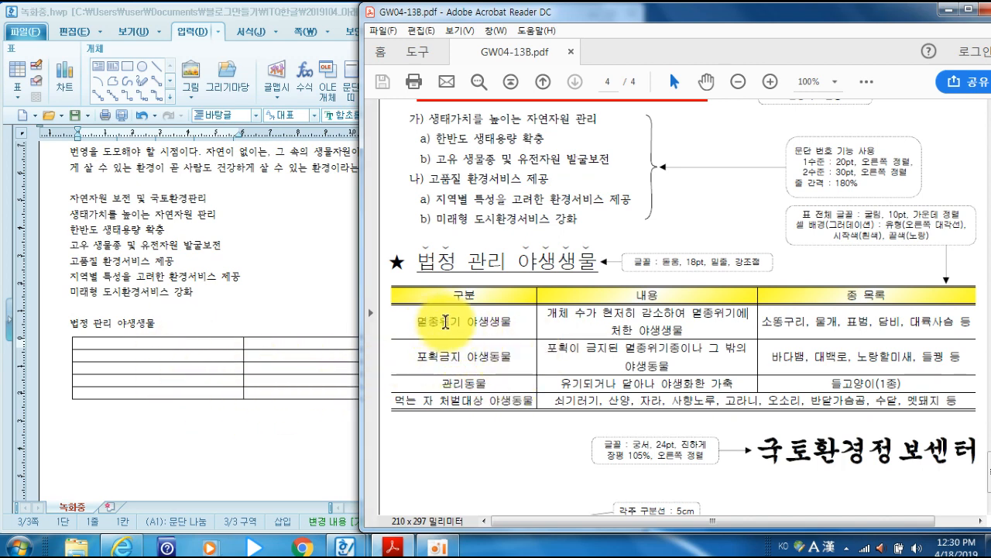
{"action": "left_click", "coordinate": [289, 295]}
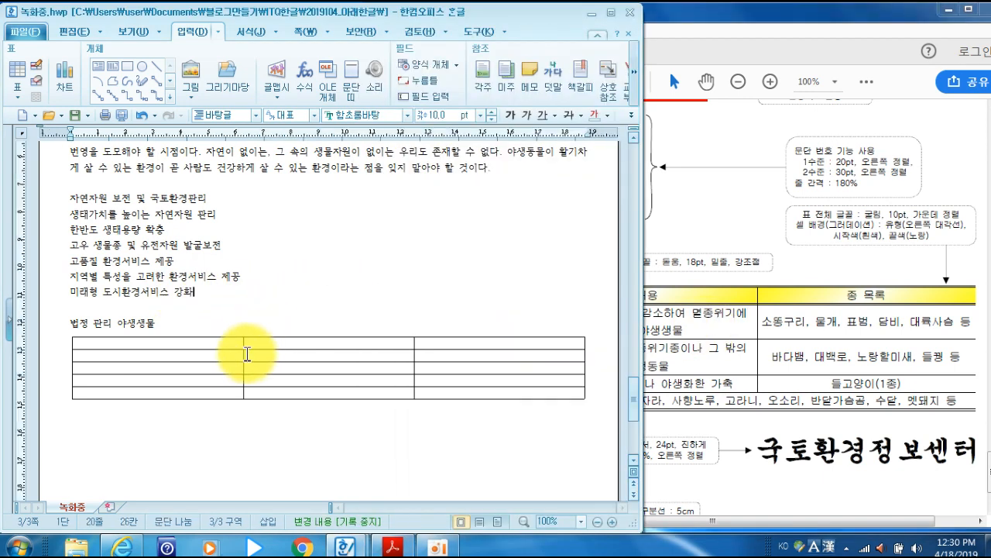
{"action": "left_click_drag", "start_coordinate": [243, 344], "coordinate": [243, 344]}
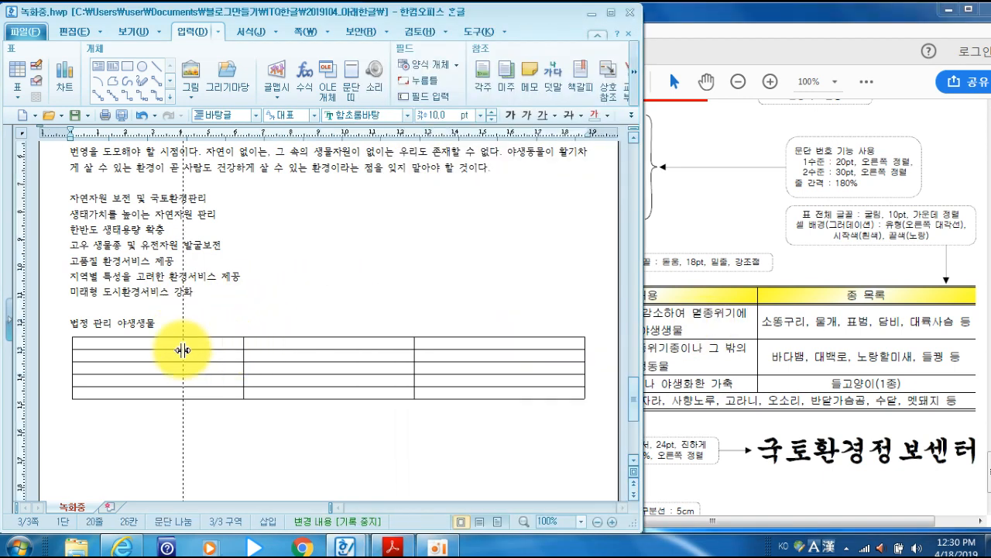
{"action": "left_click_drag", "start_coordinate": [183, 349], "coordinate": [182, 350]}
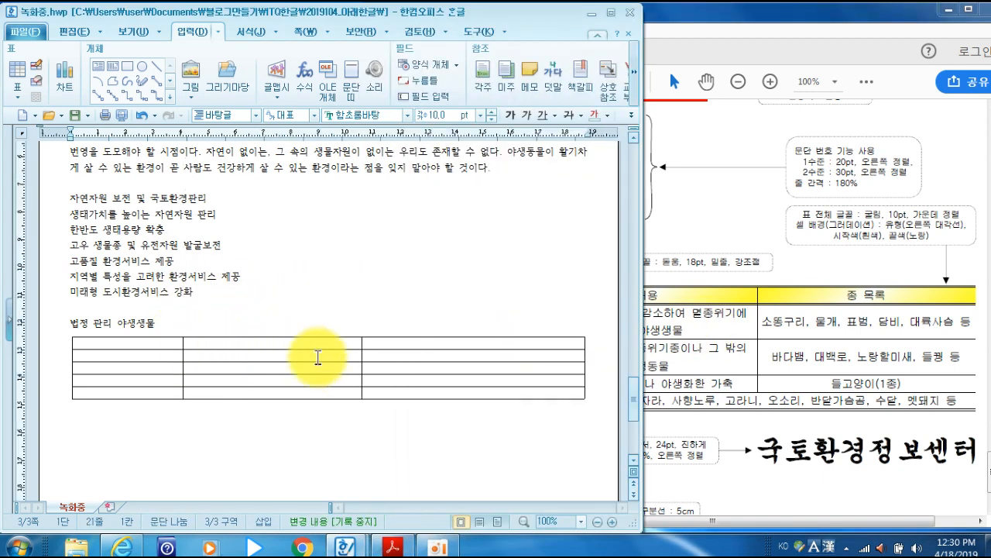
Check the last table row in the exam PDF and merge the second and third cells of the document table's last row
{"action": "left_click", "coordinate": [717, 241]}
{"action": "left_click_drag", "start_coordinate": [554, 400], "coordinate": [875, 401]}
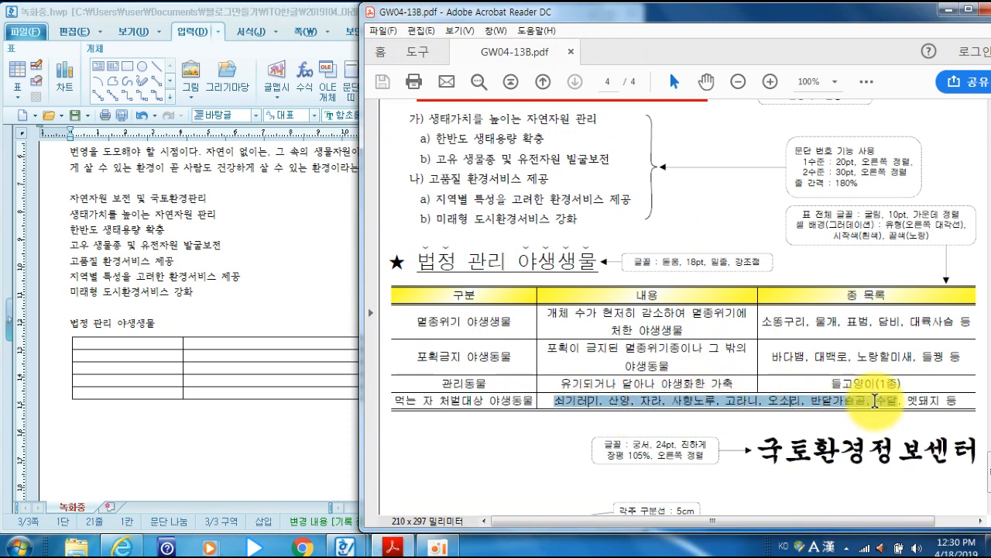
{"action": "left_click", "coordinate": [875, 400]}
{"action": "left_click", "coordinate": [284, 308]}
{"action": "left_click_drag", "start_coordinate": [473, 392], "coordinate": [428, 395]}
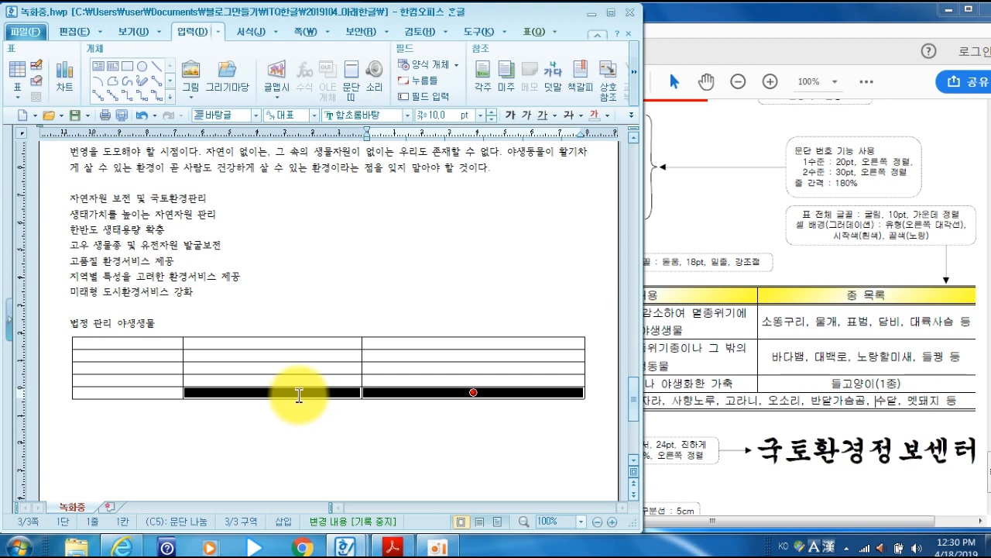
{"action": "right_click", "coordinate": [401, 394]}
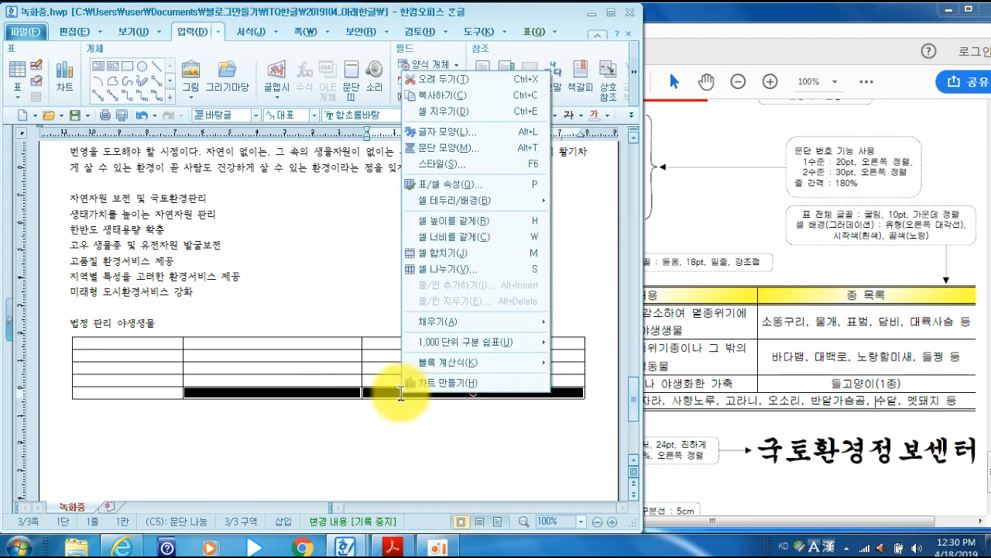
{"action": "left_click", "coordinate": [439, 254]}
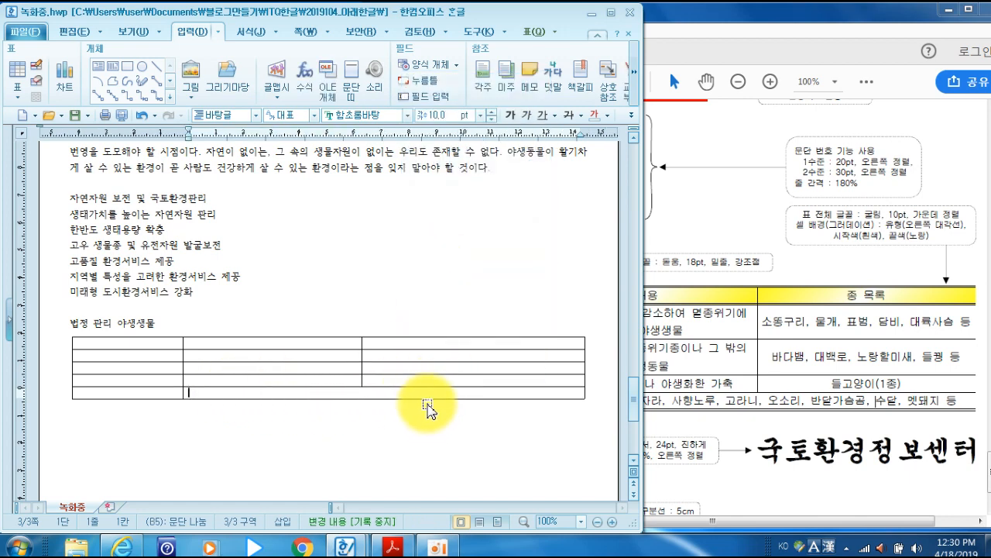
Fill the table from the exam PDF with the headers 구분, 내용, 종 목록 and the rows from "멸종위기 야생동물" to "먹는 자 처벌대상 야생동물"
{"action": "left_click", "coordinate": [355, 390]}
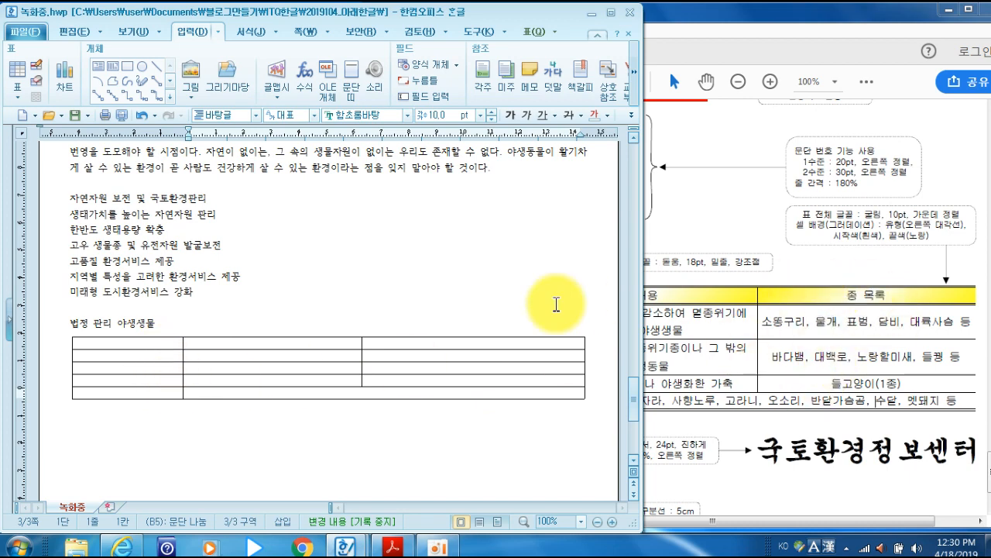
{"action": "type", "text": "구분\t내용\t종 목록 멸종위기 야생동물\t개체 수가 현저히 감소하여 멸종위기에 처한 야생동물\t소똥구리, 물개, 표범, 담비, 대륙사슴 등 포획금지 야생동물\t포획이 금지된 멸종위기종이나 그 밖의 야생동물\t바다뱀, 대백로, 노랑할미새, 들꿩 등 관리동물\t유기되거나 달아나 야생화한 가축\t들고양이(1종) 먹는 자 처벌대상 야생동물\t쇠기러기, 산양, 자라, 사향노루, 고라니, 오소리, 반달가슴곰, 수달, 멧돼지 등"}
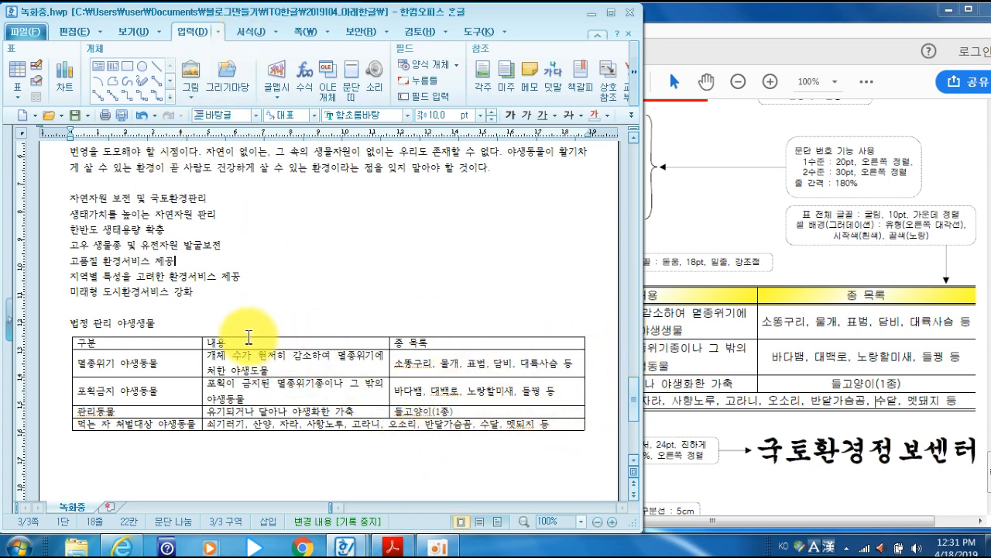
Leave a blank line below the table, enter "국토환경정보센터" and return to the exam PDF
{"action": "left_click", "coordinate": [601, 424]}
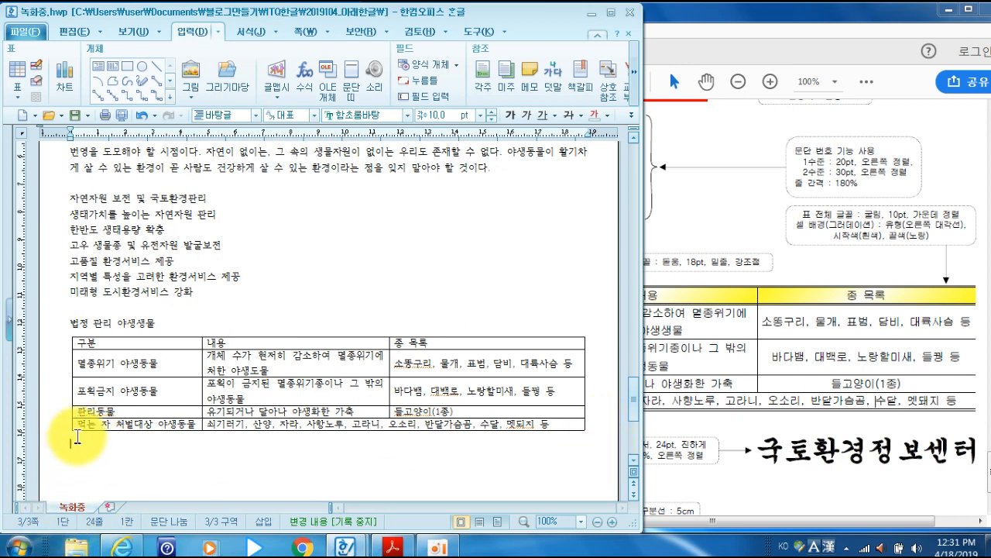
{"action": "key", "text": "Return"}
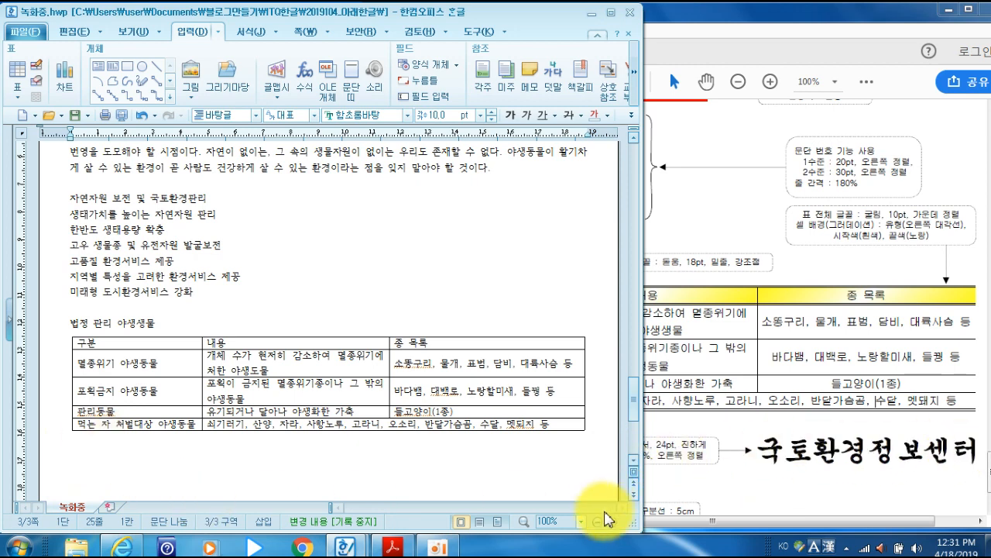
{"action": "type", "text": "국토환경정보센터"}
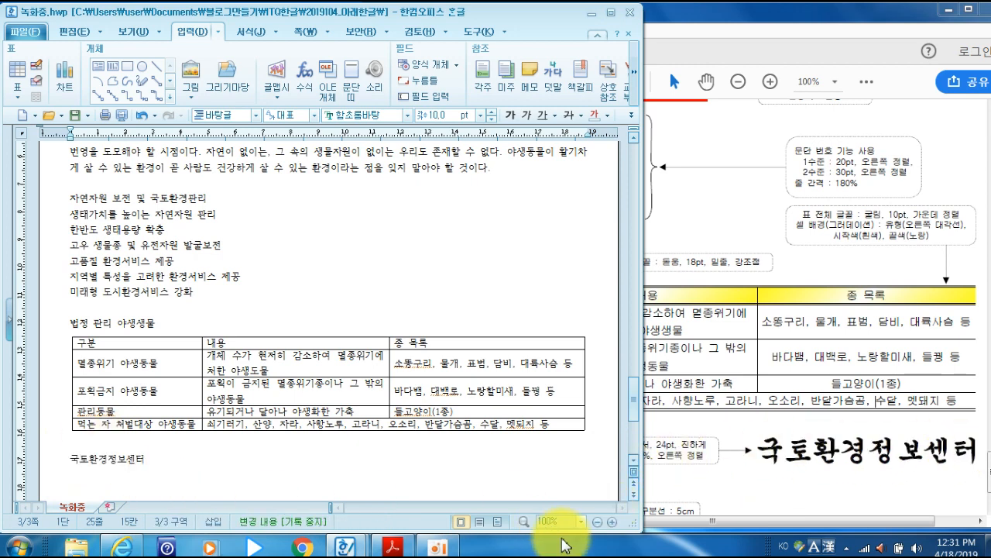
{"action": "left_click", "coordinate": [930, 263]}
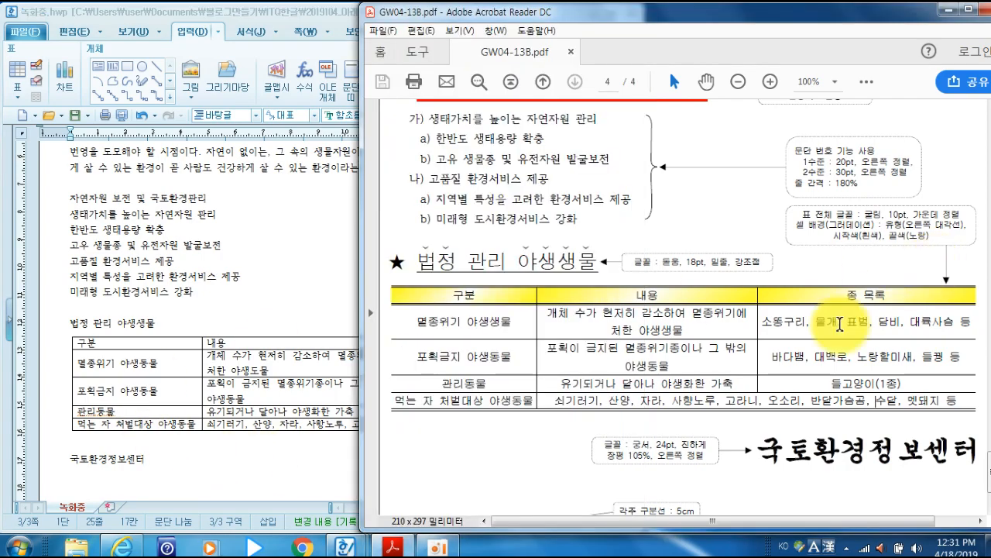
Review the first body page of the exam PDF for the title's formatting instructions and locate that title in the document
{"action": "scroll", "coordinate": [841, 324], "scroll_direction": "up", "scroll_amount": 5}
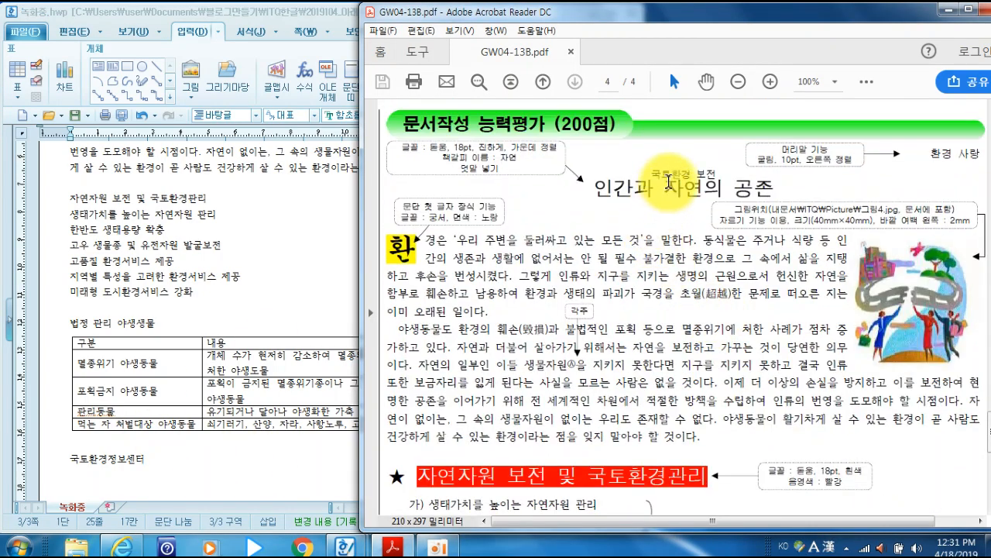
{"action": "scroll", "coordinate": [737, 457], "scroll_direction": "down", "scroll_amount": 5}
{"action": "scroll", "coordinate": [737, 434], "scroll_direction": "up", "scroll_amount": 5}
{"action": "left_click", "coordinate": [337, 289]}
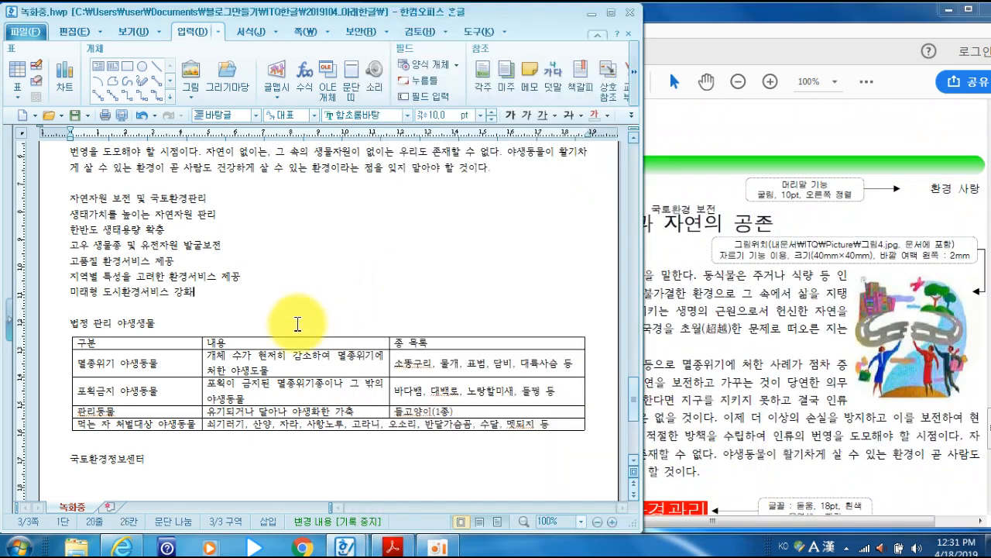
{"action": "scroll", "coordinate": [310, 350], "scroll_direction": "up", "scroll_amount": 4}
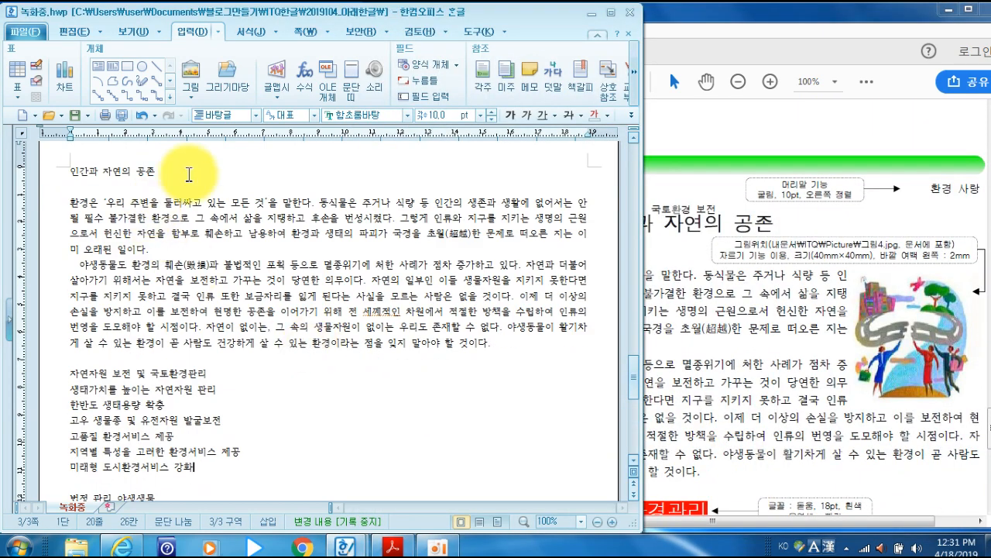
{"action": "left_click", "coordinate": [748, 190]}
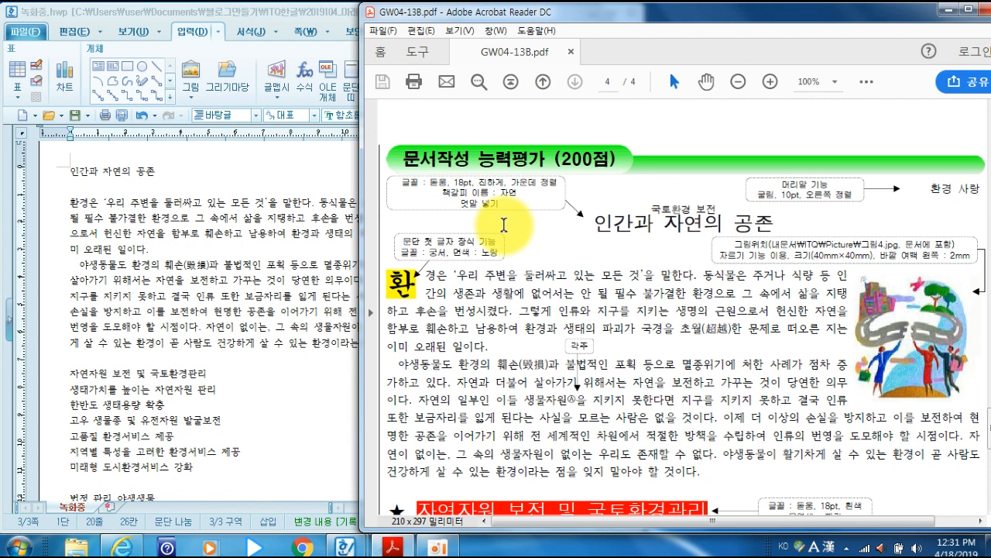
{"action": "left_click", "coordinate": [255, 152]}
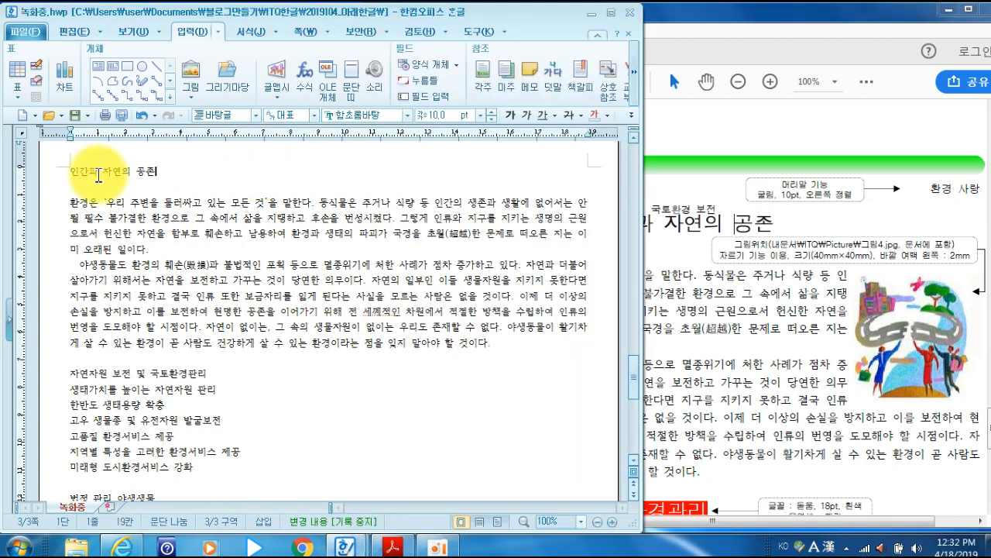
Set the title "인간과 자연의 공존" in the 돋움 font at 18 pt
{"action": "left_click_drag", "start_coordinate": [69, 174], "coordinate": [210, 170]}
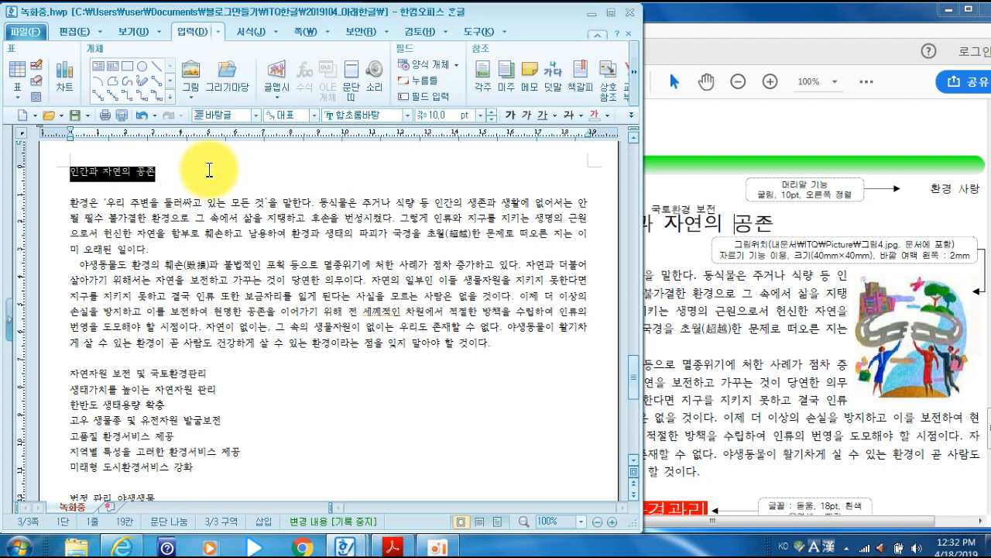
{"action": "key", "text": "alt+l"}
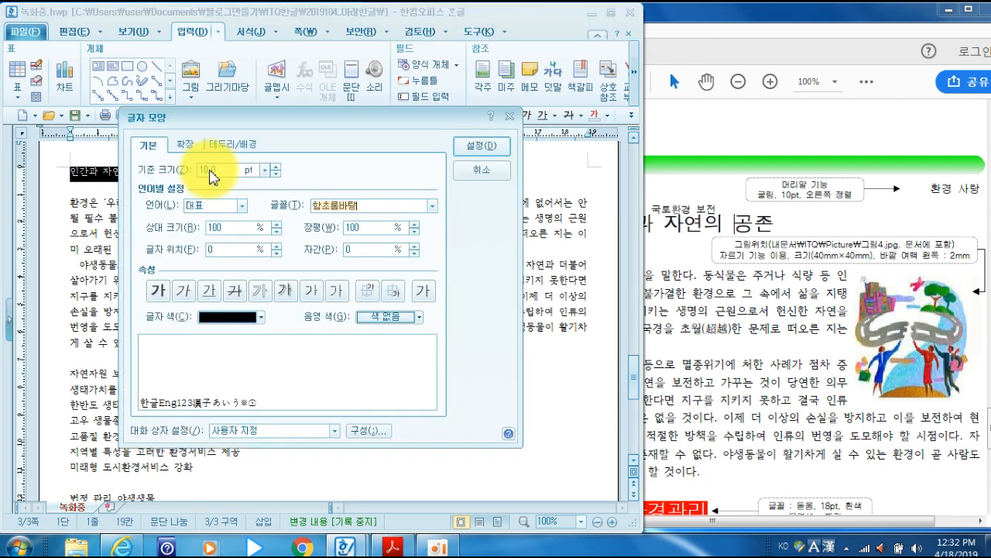
{"action": "type", "text": "돋두"}
{"action": "key", "text": "BackSpace"}
{"action": "type", "text": "ㅇ"}
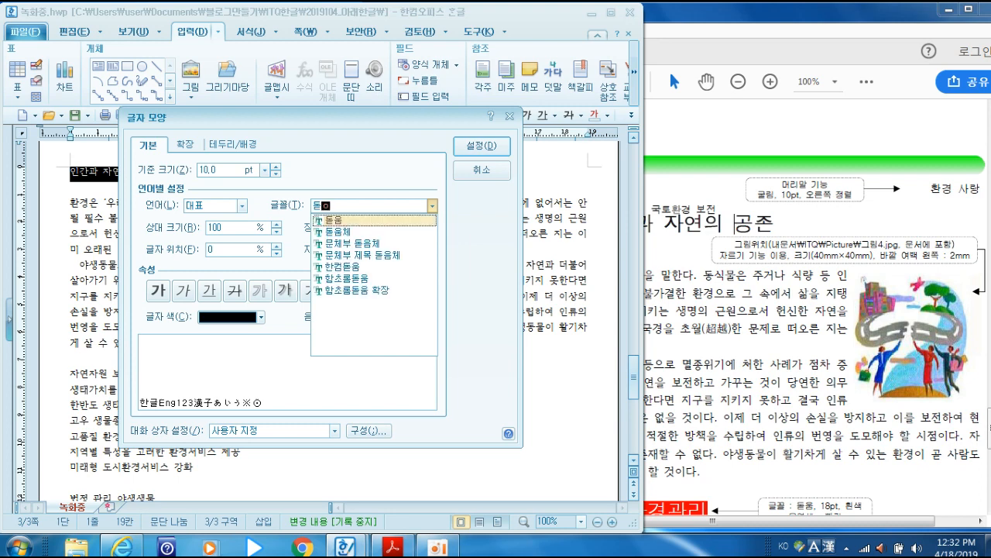
{"action": "left_click", "coordinate": [211, 170]}
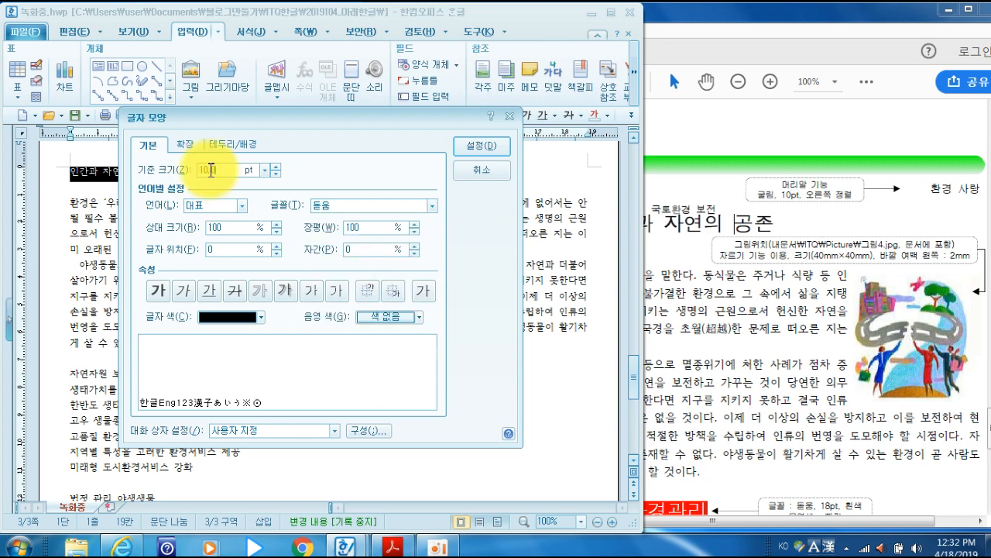
{"action": "type", "text": "18"}
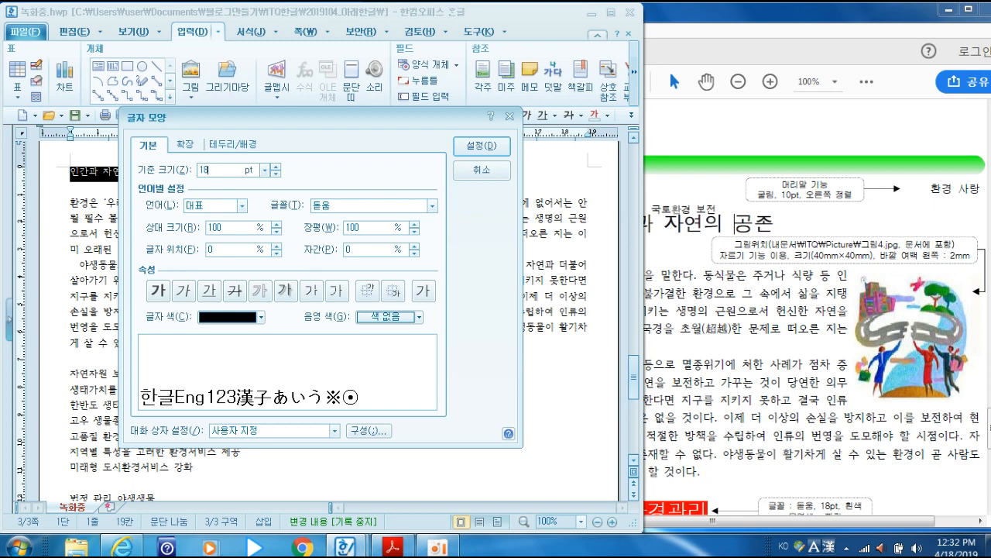
{"action": "left_click", "coordinate": [476, 146]}
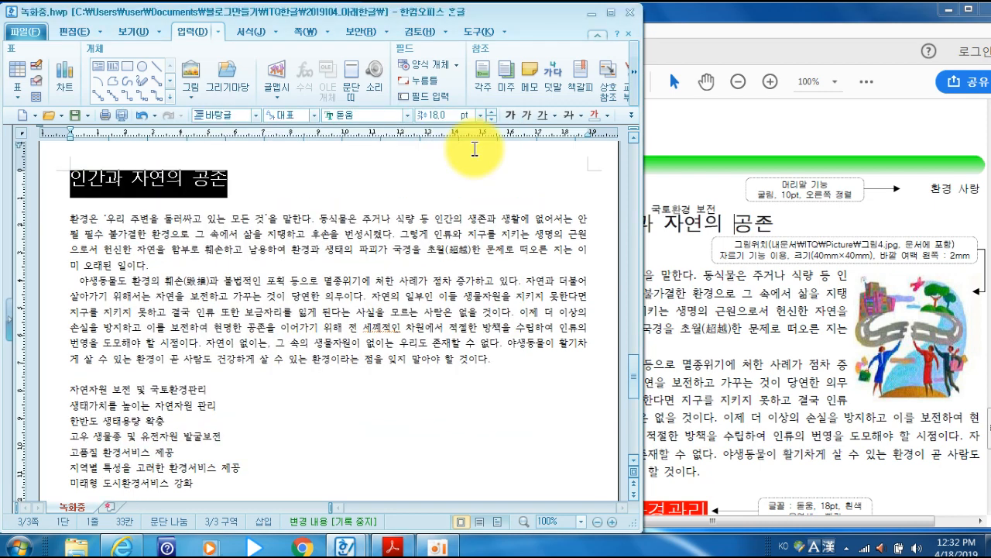
Center-align the title paragraph
{"action": "key", "text": "alt+t"}
{"action": "left_click", "coordinate": [247, 159]}
{"action": "left_click", "coordinate": [472, 134]}
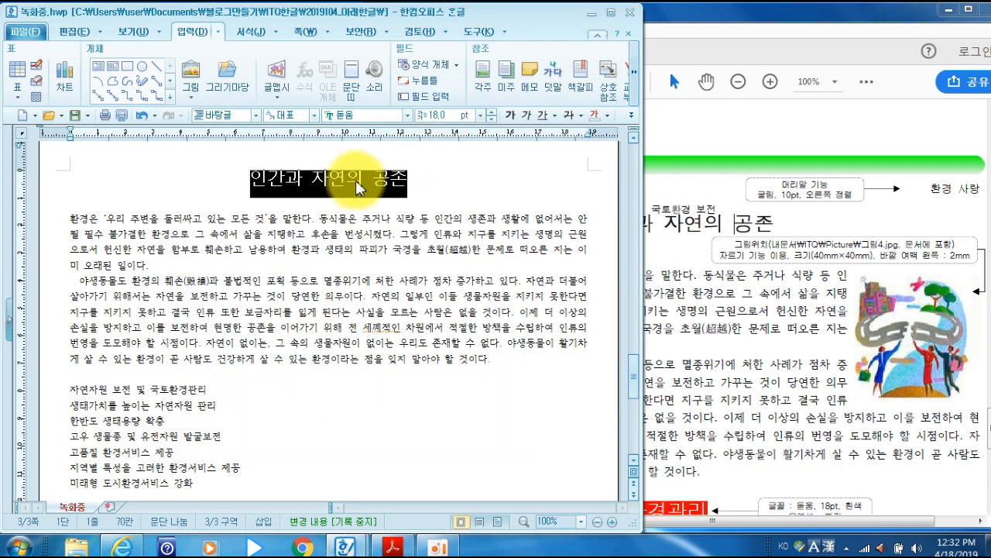
Insert the bookmark the exam PDF requires at the start of the title and briefly show the control codes to check it
{"action": "left_click", "coordinate": [253, 190]}
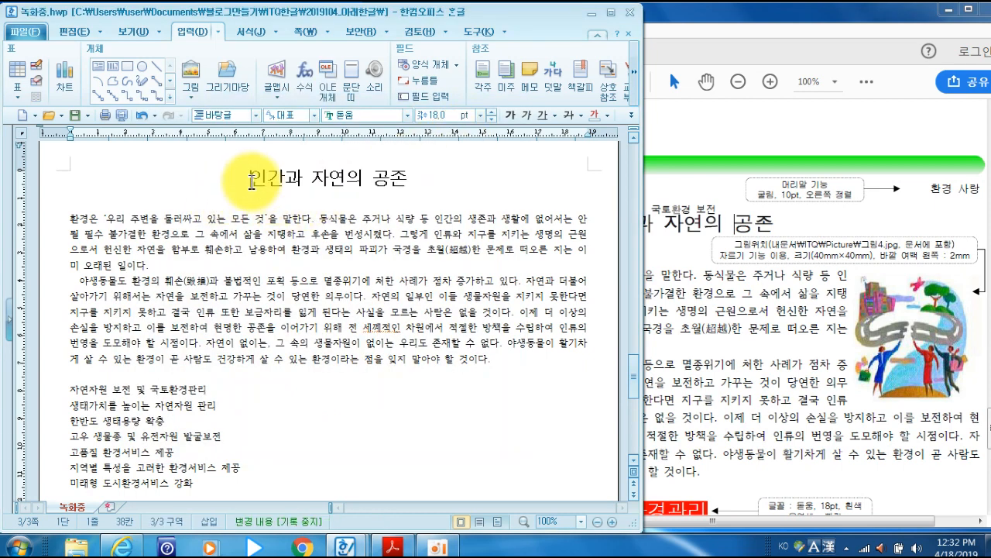
{"action": "left_click", "coordinate": [158, 34]}
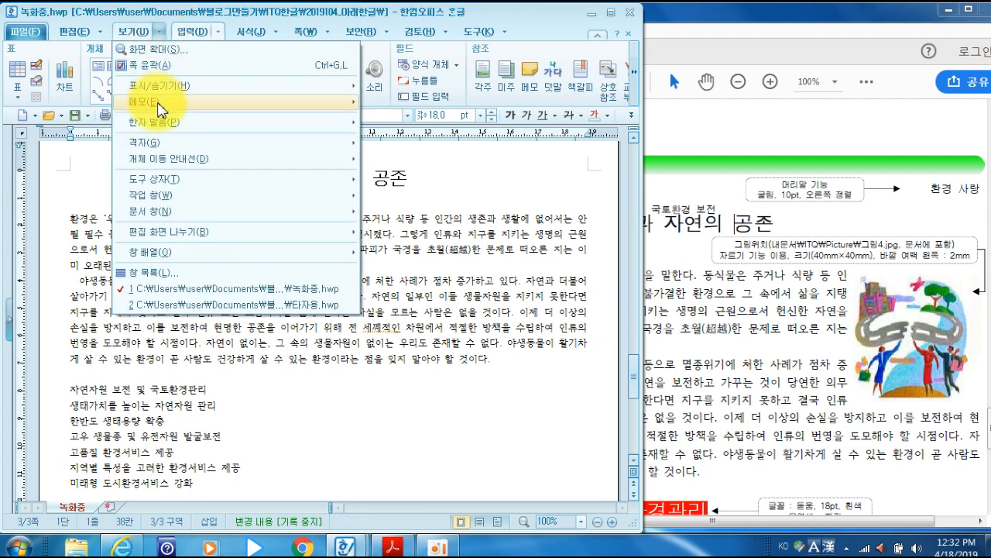
{"action": "mouse_move", "coordinate": [164, 91]}
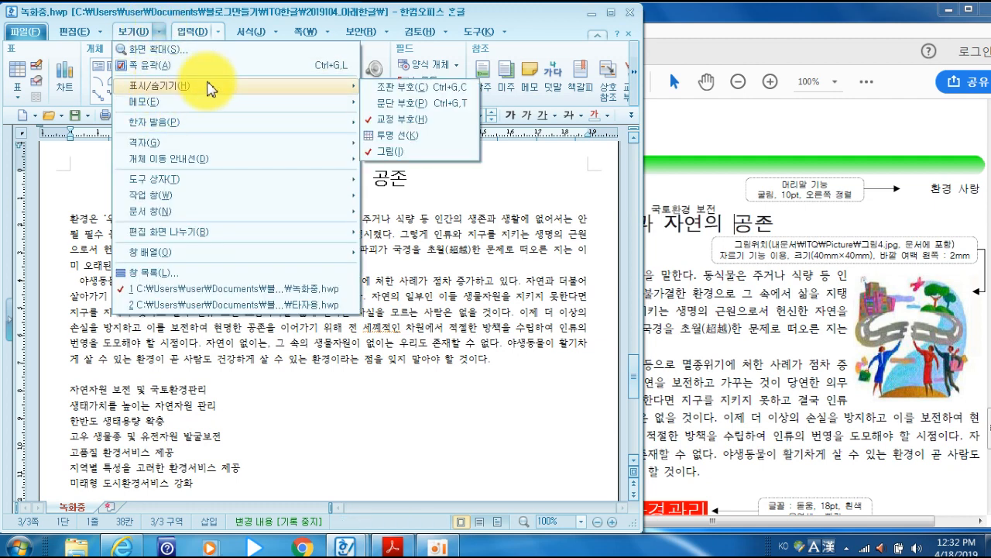
{"action": "left_click", "coordinate": [398, 87]}
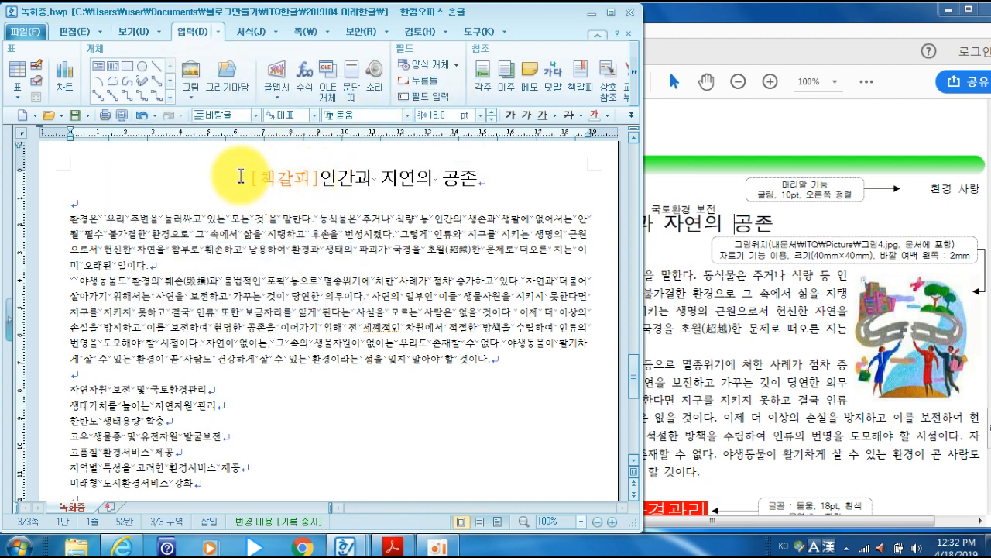
{"action": "left_click", "coordinate": [162, 35]}
{"action": "mouse_move", "coordinate": [345, 84]}
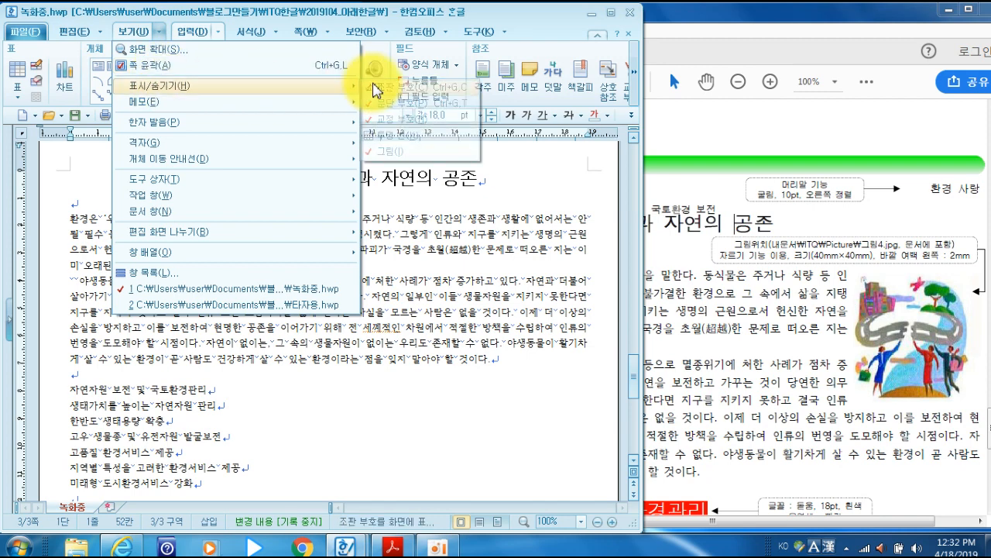
{"action": "left_click", "coordinate": [375, 89]}
{"action": "left_click", "coordinate": [249, 178]}
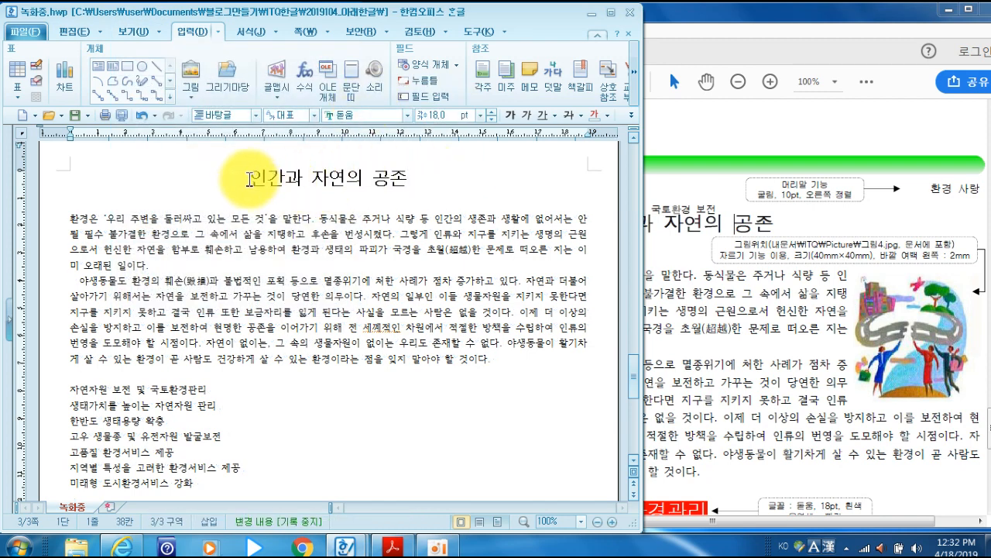
Add the annotation text (덧말) "국토환경 보전" above the title "인간과 자연의 공존"
{"action": "left_click_drag", "start_coordinate": [249, 178], "coordinate": [410, 175]}
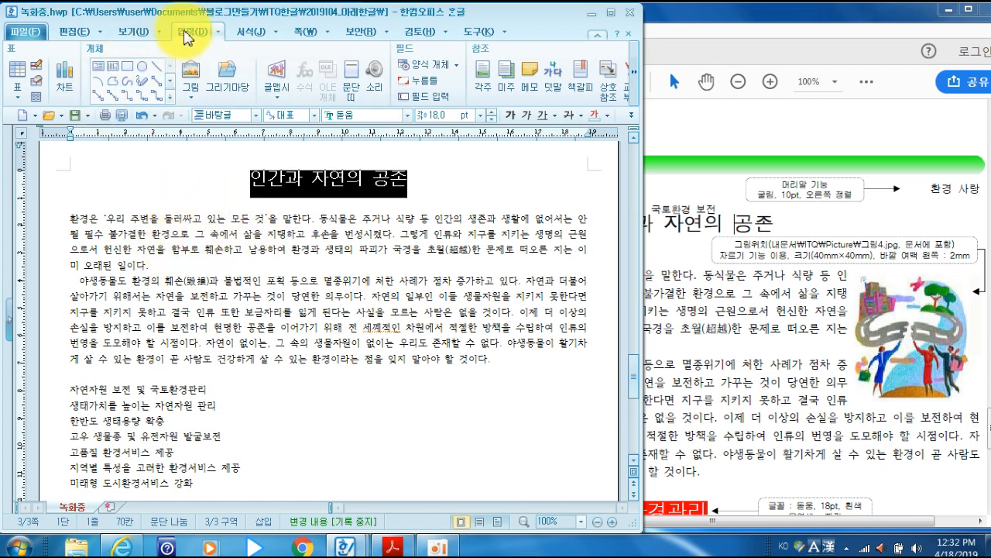
{"action": "left_click", "coordinate": [552, 91]}
{"action": "left_click_drag", "start_coordinate": [366, 194], "coordinate": [377, 261]}
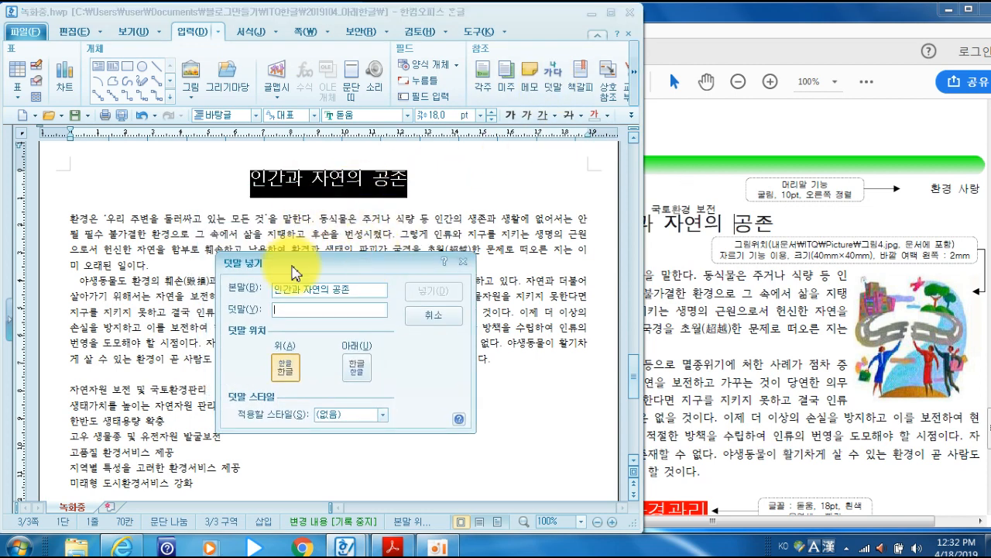
{"action": "left_click", "coordinate": [292, 307]}
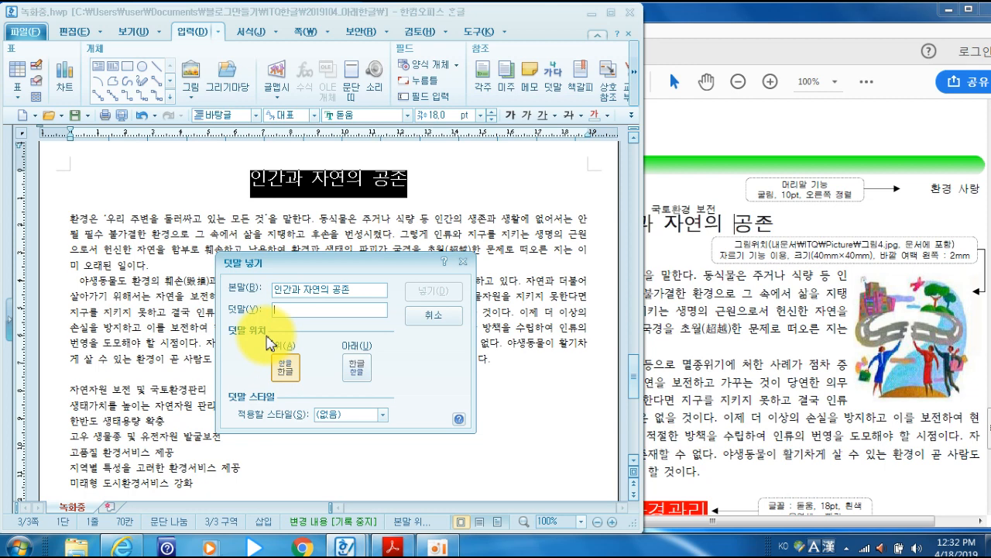
{"action": "type", "text": "ㄱ"}
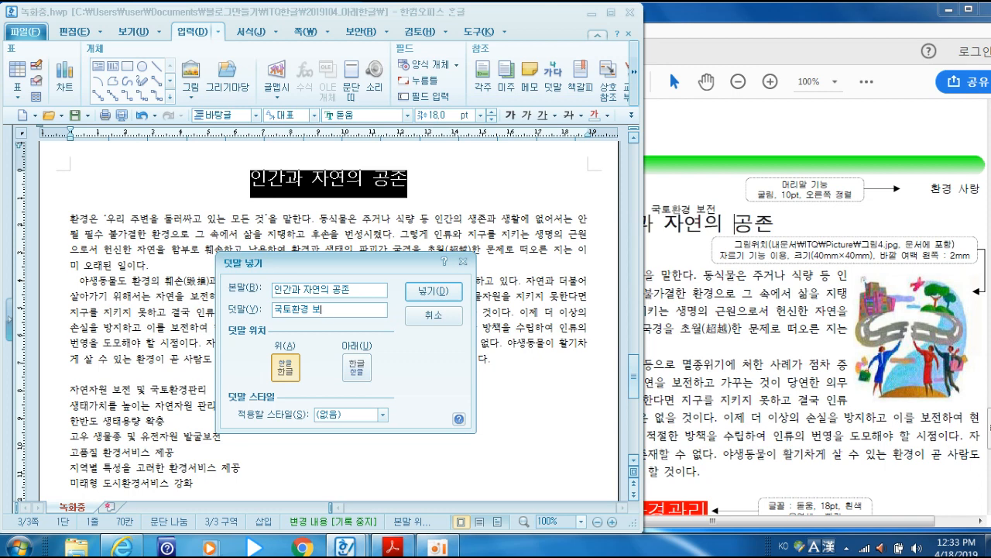
{"action": "left_click", "coordinate": [445, 293]}
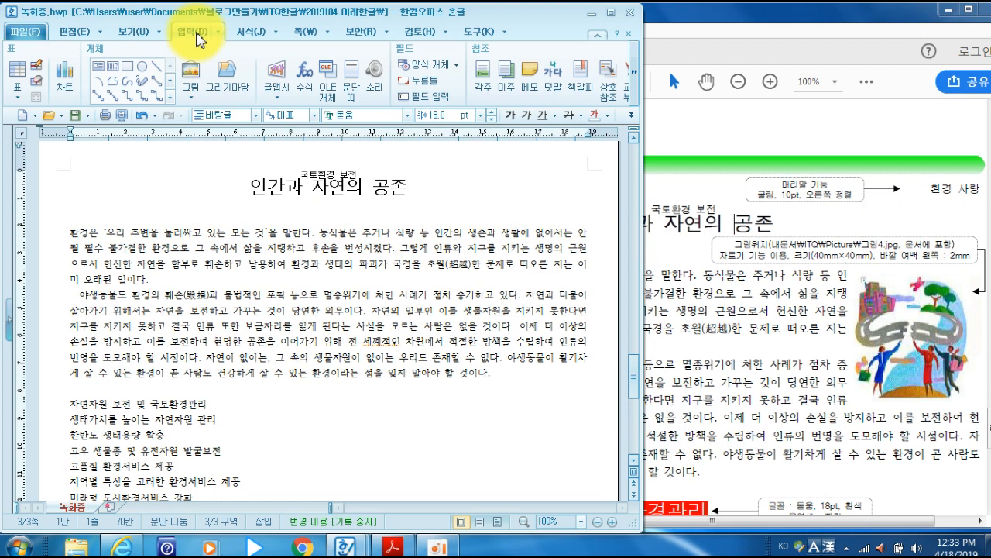
Create a header for both pages with no preset layout (모양 없음) and enter "환경 사랑" in it
{"action": "left_click", "coordinate": [296, 39]}
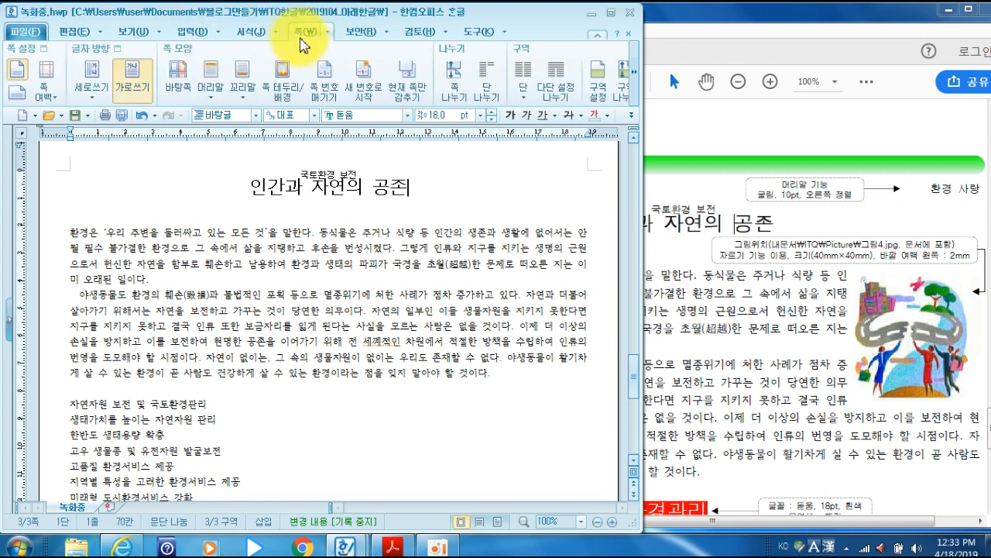
{"action": "left_click", "coordinate": [214, 93]}
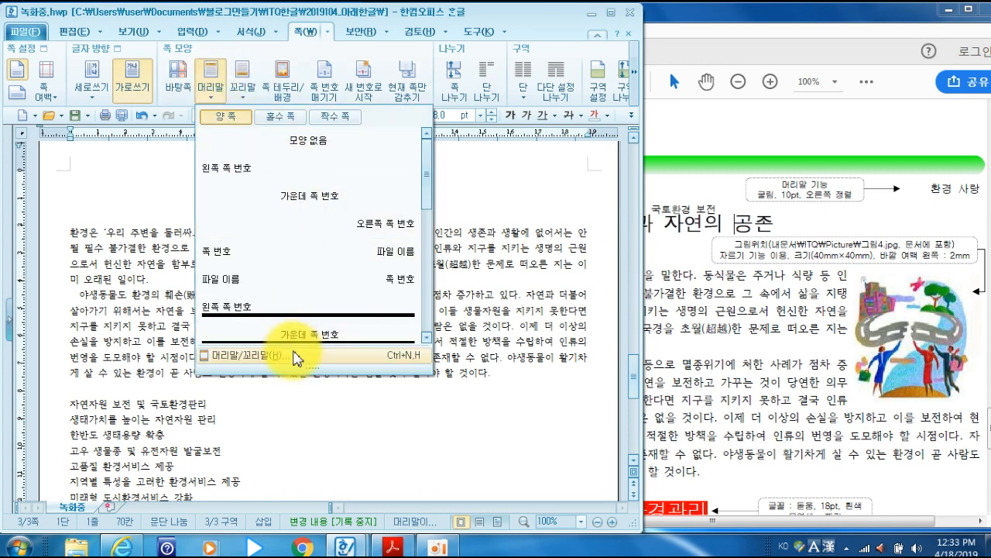
{"action": "left_click", "coordinate": [310, 142]}
{"action": "left_click", "coordinate": [314, 147]}
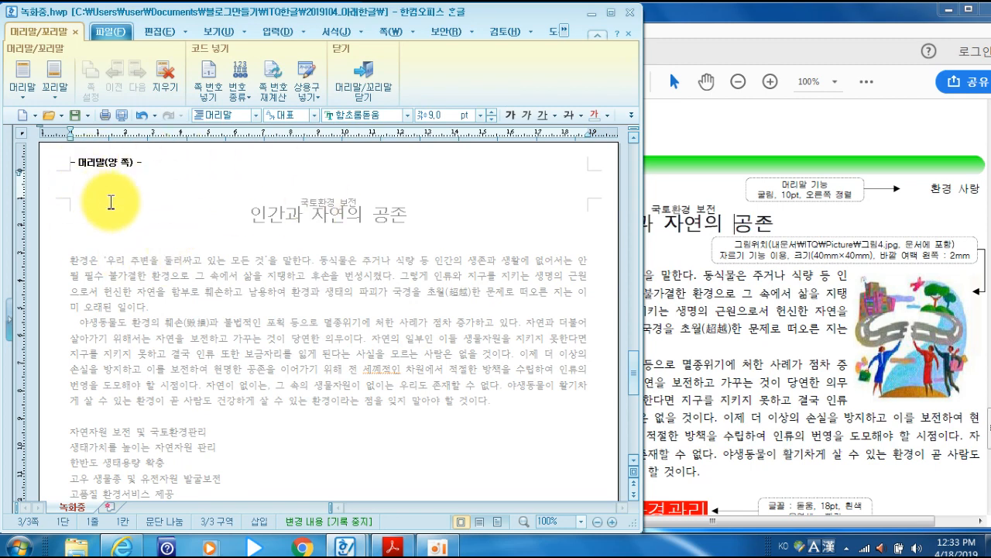
{"action": "type", "text": "환경 "}
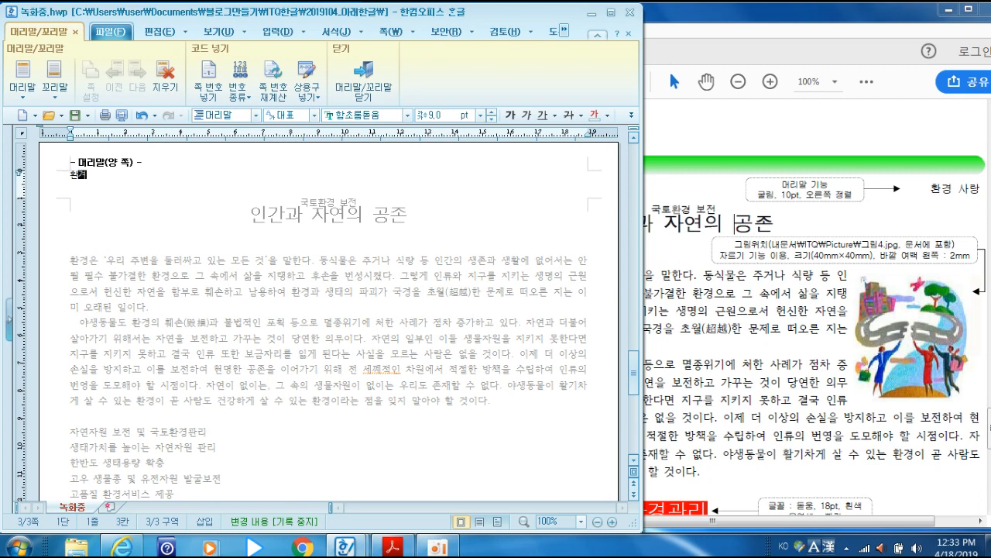
{"action": "type", "text": "사랑"}
Set the header text "환경 사랑" in the 굴림 font at 10 pt
{"action": "left_click_drag", "start_coordinate": [72, 177], "coordinate": [108, 177]}
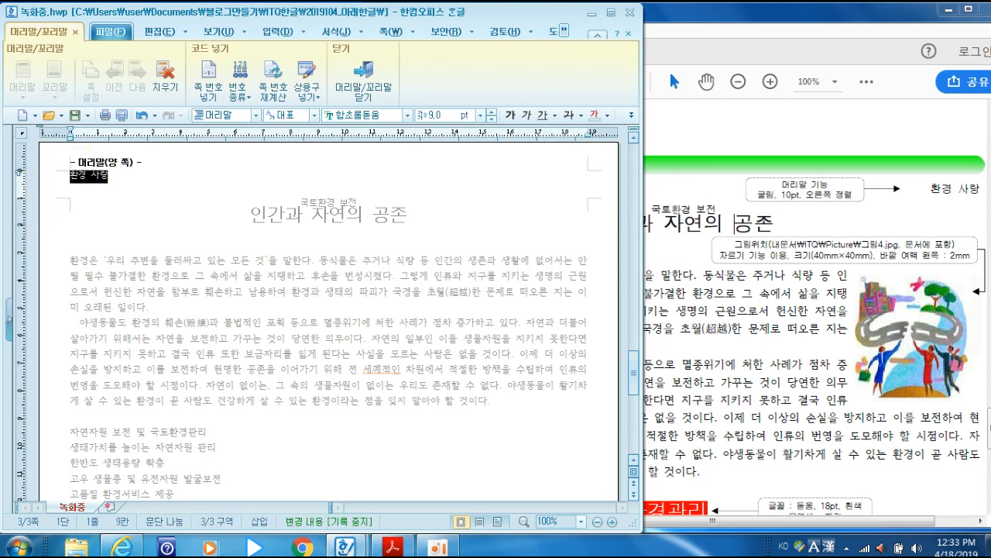
{"action": "key", "text": "alt+l"}
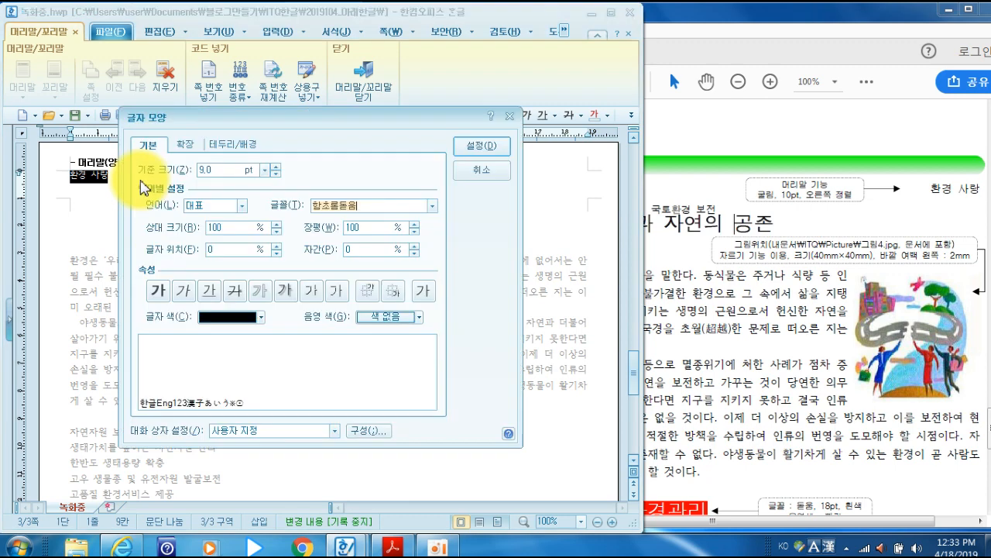
{"action": "type", "text": "굴ㄹ"}
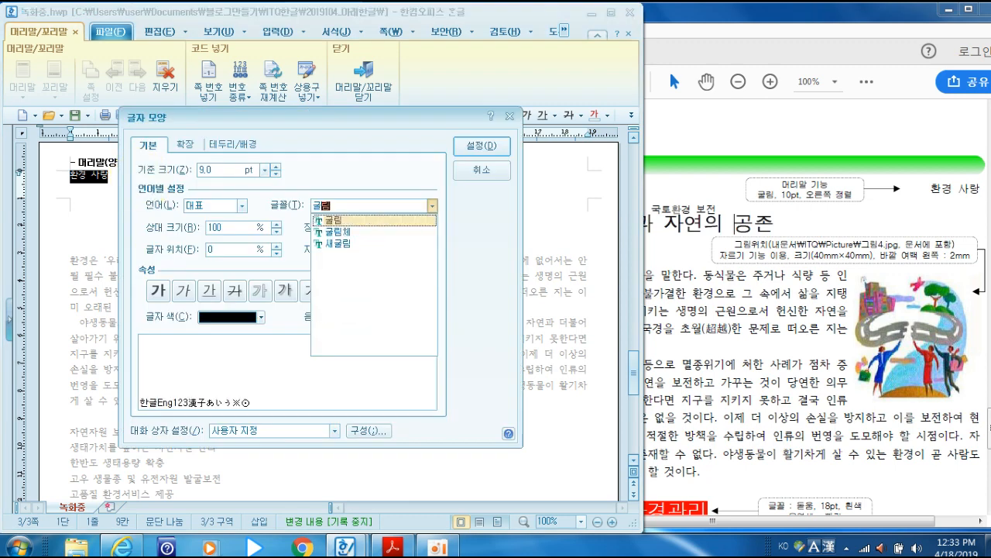
{"action": "key", "text": "alt+z"}
{"action": "type", "text": "10"}
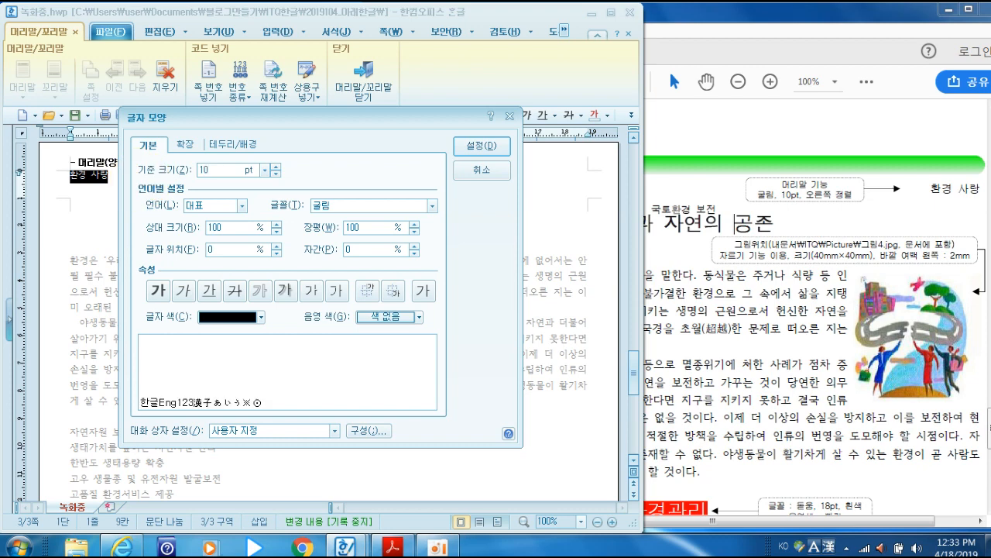
{"action": "key", "text": "Return"}
Right-align the header text "환경 사랑" and deselect it
{"action": "key", "text": "alt+t"}
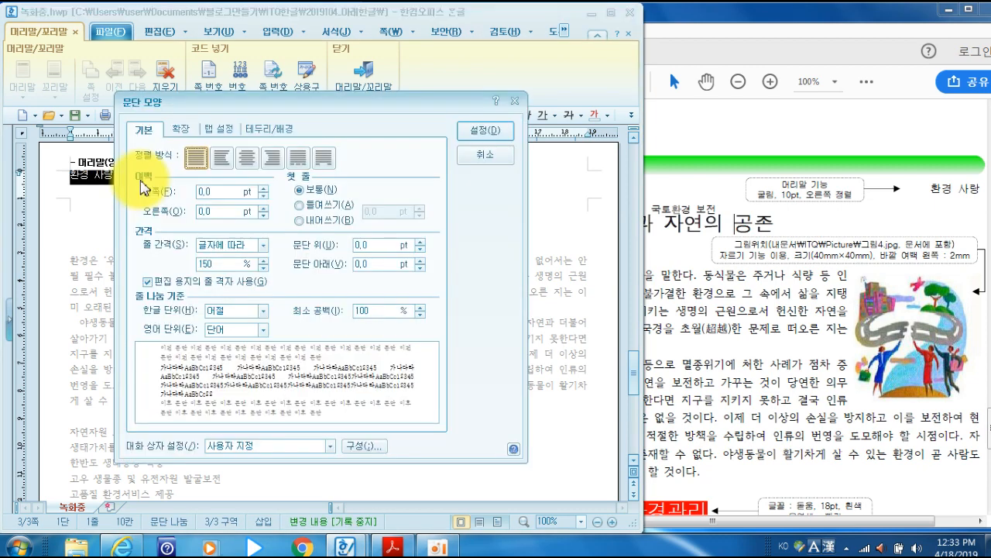
{"action": "left_click", "coordinate": [274, 163]}
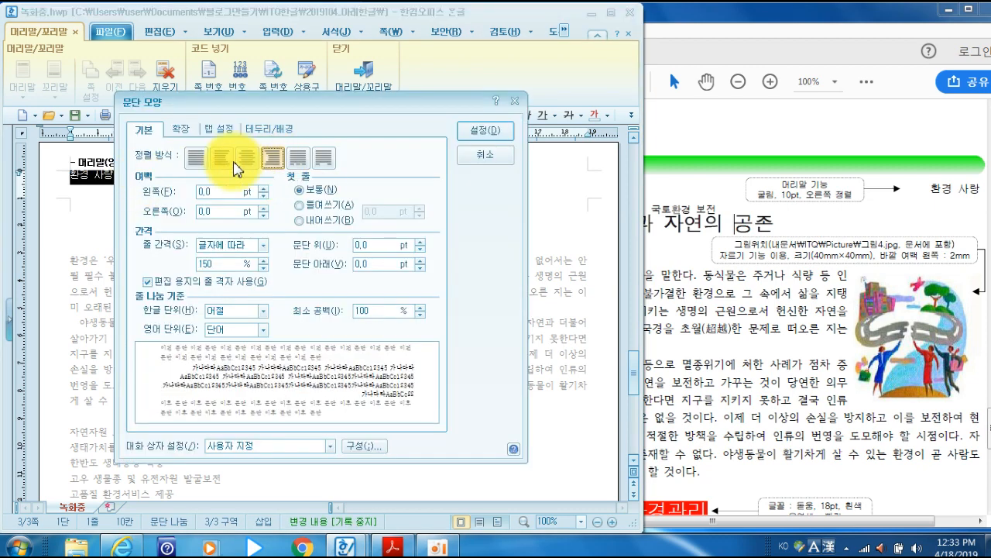
{"action": "left_click", "coordinate": [489, 132]}
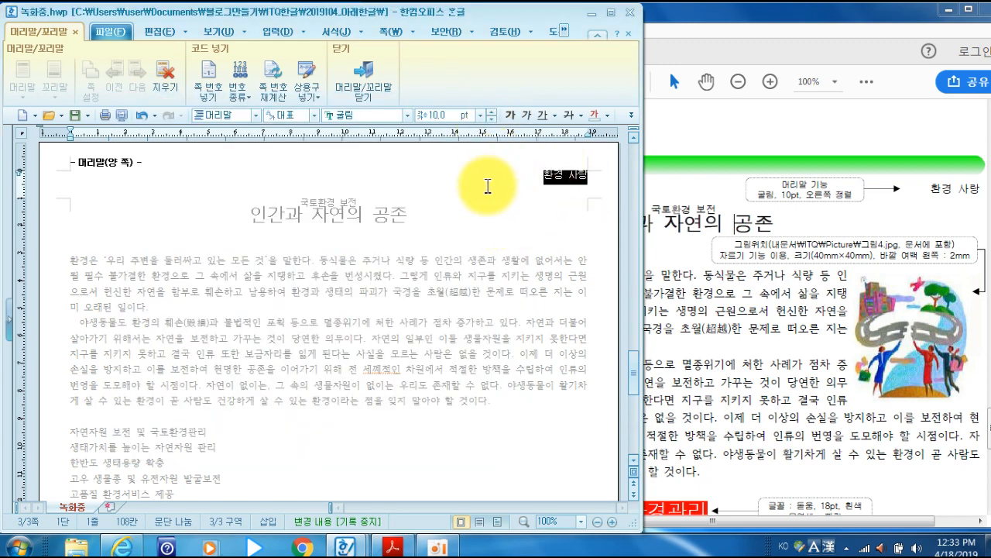
{"action": "left_click", "coordinate": [522, 177]}
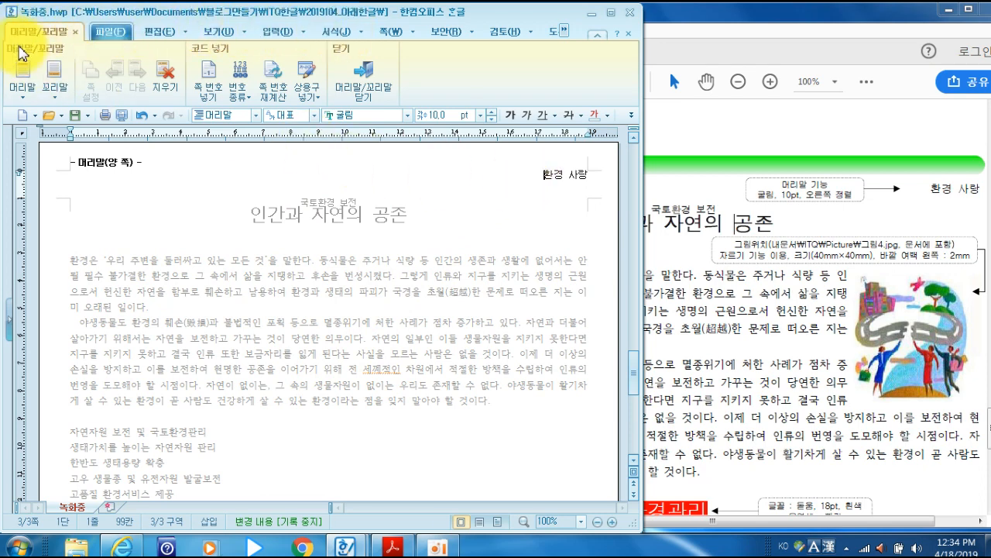
Close header editing and check the first-letter decoration (문단 첫 글자 장식) instruction in the exam PDF
{"action": "left_click", "coordinate": [367, 93]}
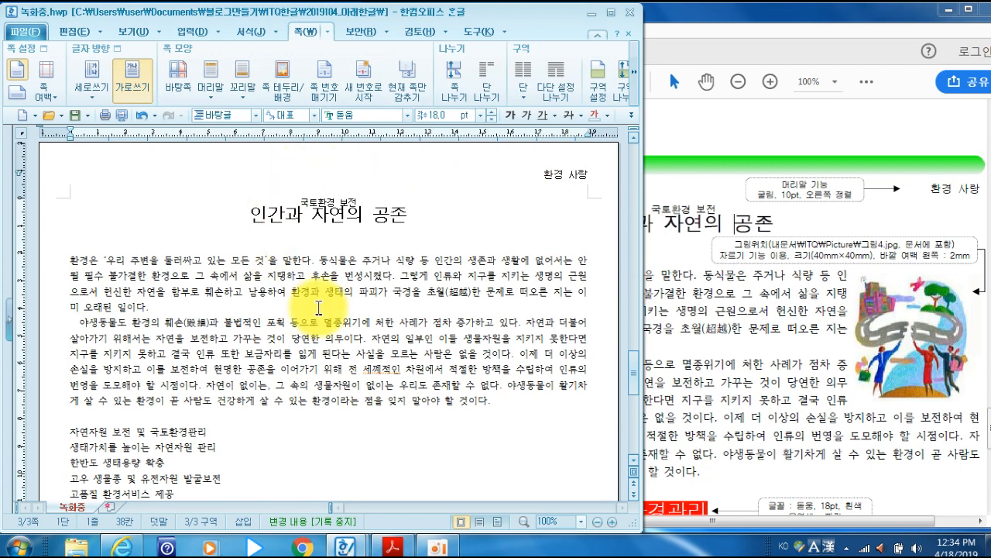
{"action": "scroll", "coordinate": [315, 308], "scroll_direction": "down", "scroll_amount": 1}
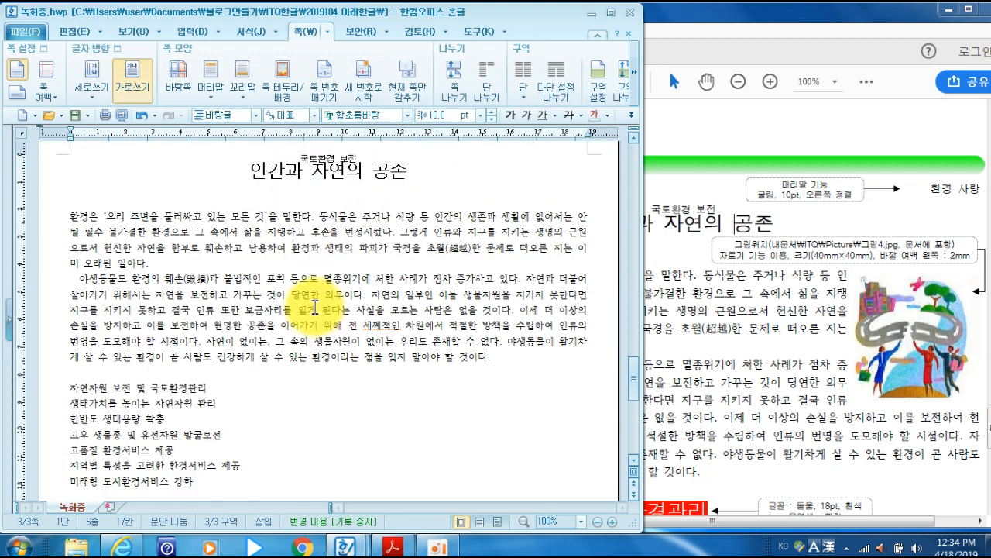
{"action": "left_click", "coordinate": [680, 229]}
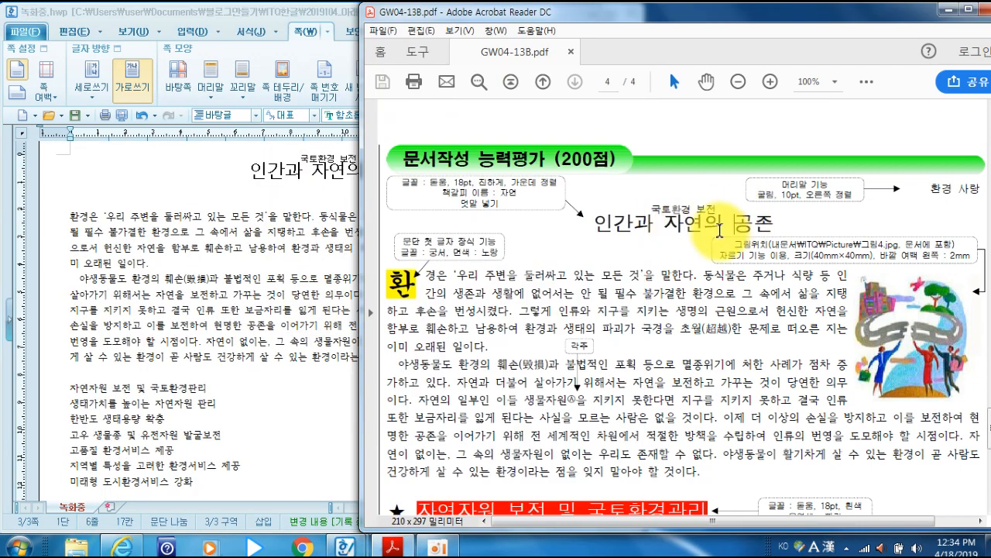
{"action": "scroll", "coordinate": [598, 299], "scroll_direction": "down", "scroll_amount": 2}
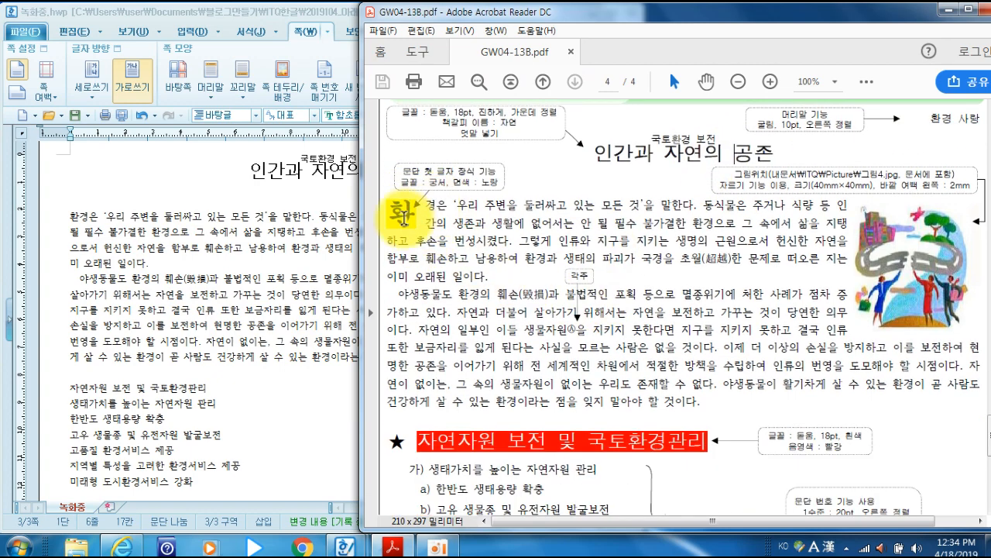
{"action": "left_click_drag", "start_coordinate": [400, 171], "coordinate": [500, 170]}
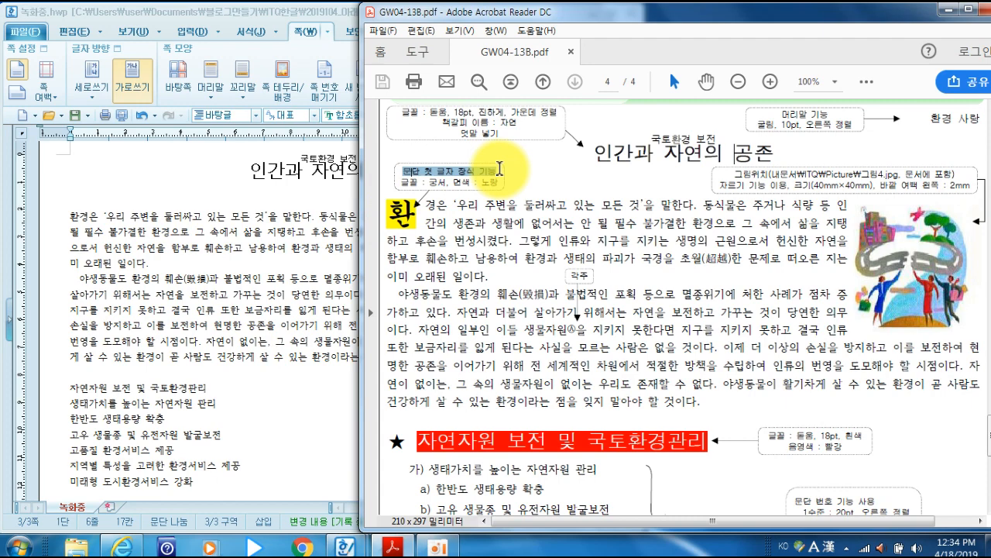
Open the first-letter decoration settings (문단 첫 글자 장식) for the paragraph starting "환경은" and choose the two-line shape
{"action": "left_click", "coordinate": [249, 13]}
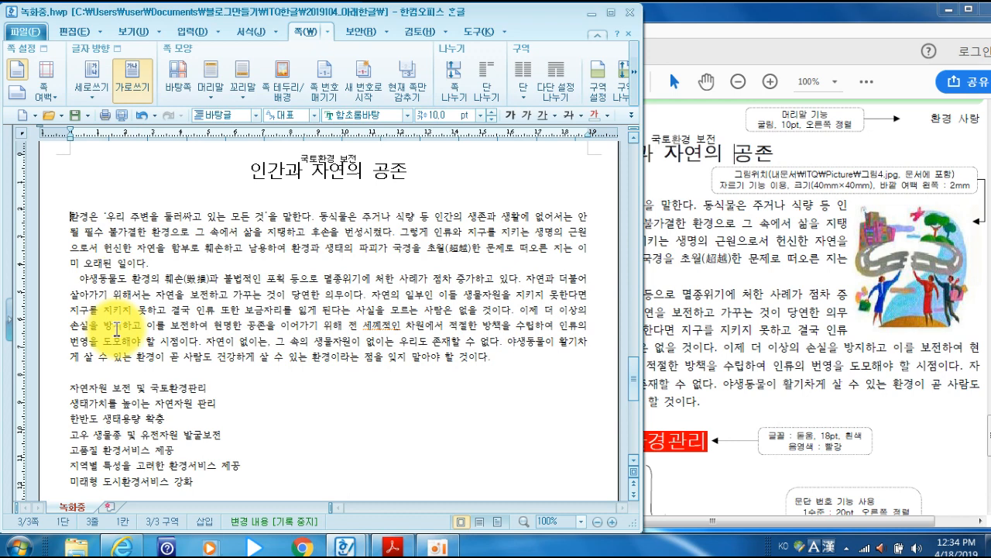
{"action": "left_click", "coordinate": [71, 217]}
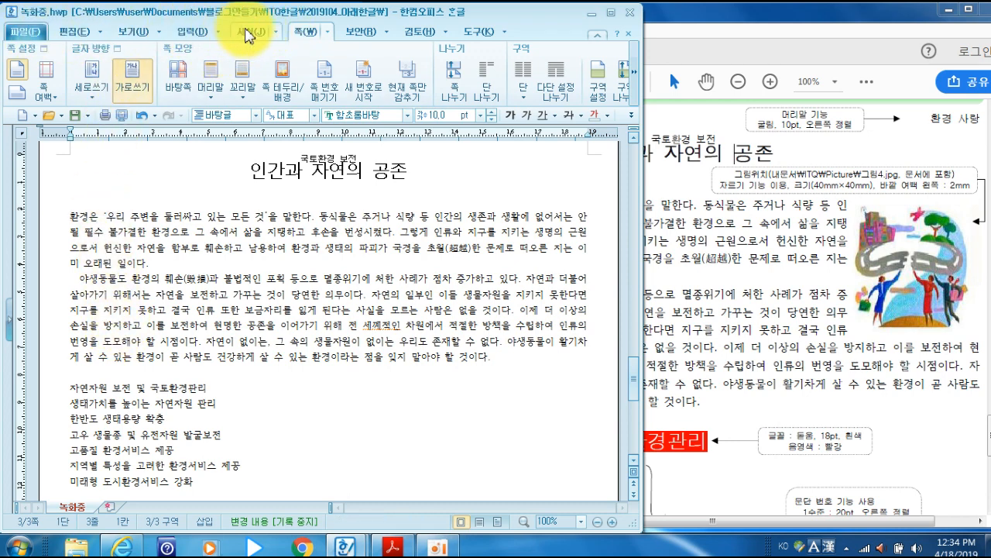
{"action": "left_click", "coordinate": [277, 37]}
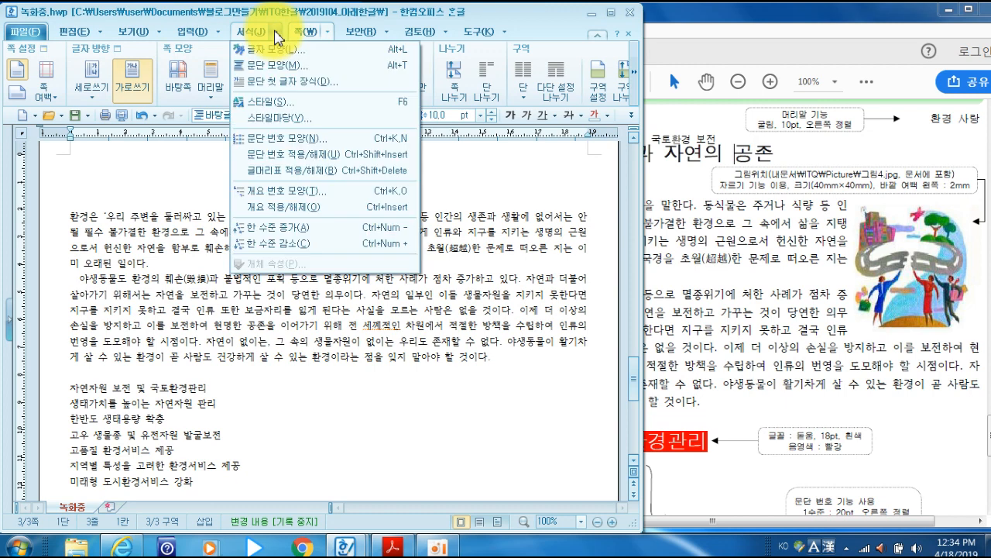
{"action": "left_click", "coordinate": [277, 82]}
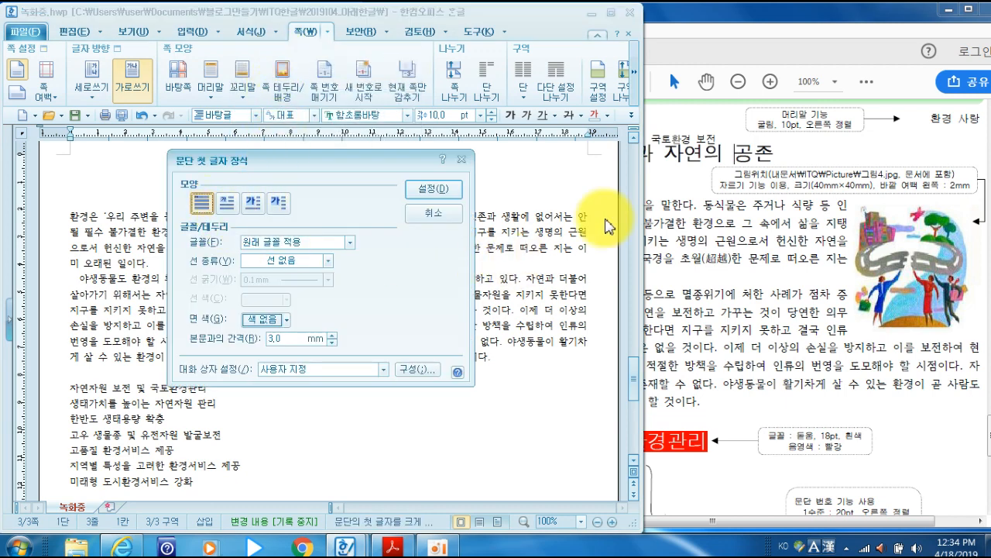
{"action": "left_click", "coordinate": [713, 27]}
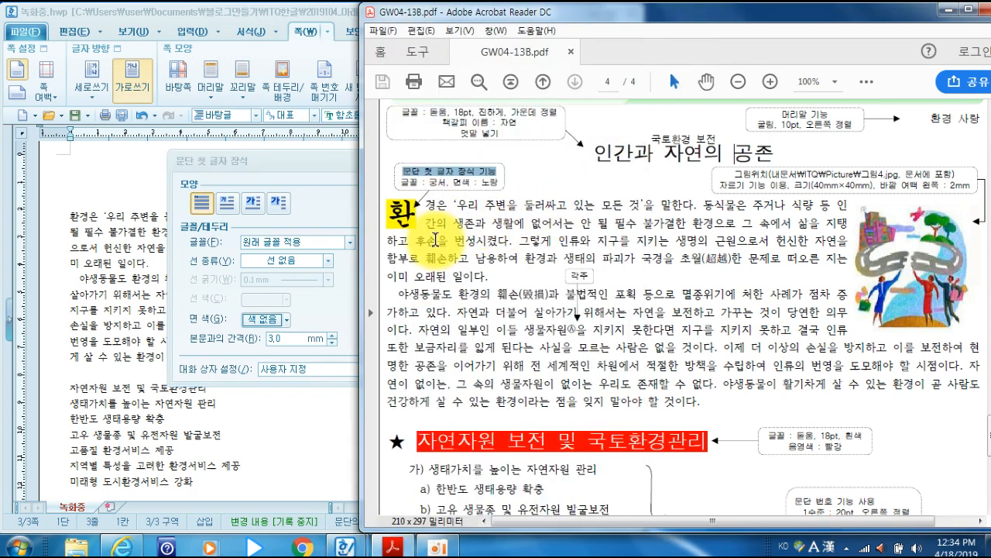
{"action": "left_click", "coordinate": [323, 16]}
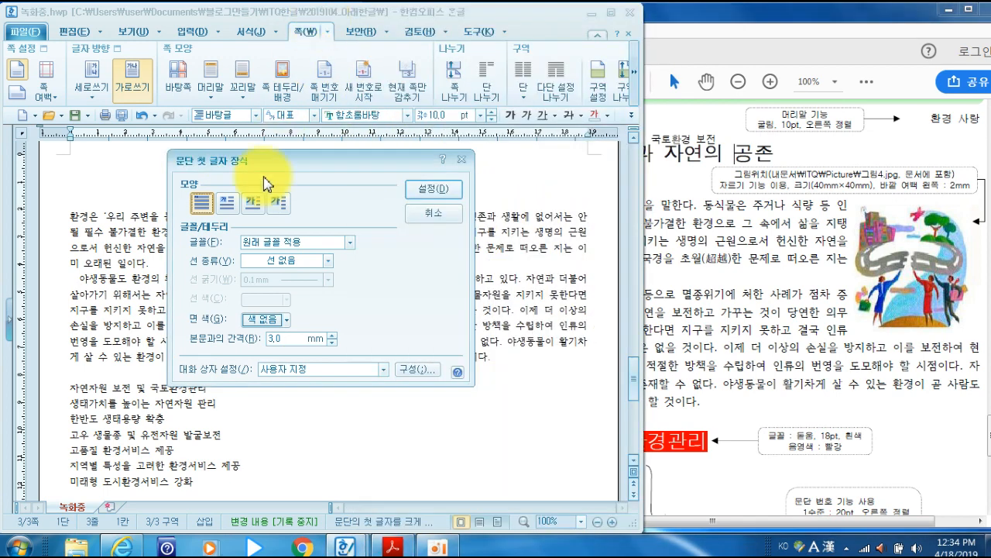
{"action": "left_click", "coordinate": [233, 204]}
Set the decorated first letter's font to 궁서 and its fill colour to 노랑, and apply the decoration
{"action": "left_click", "coordinate": [279, 242]}
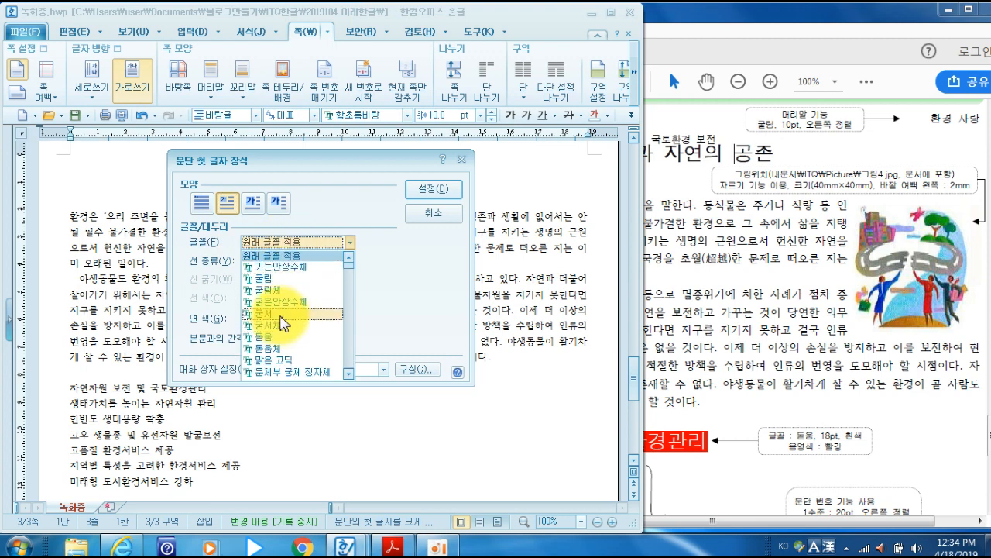
{"action": "left_click", "coordinate": [280, 314]}
{"action": "left_click", "coordinate": [266, 332]}
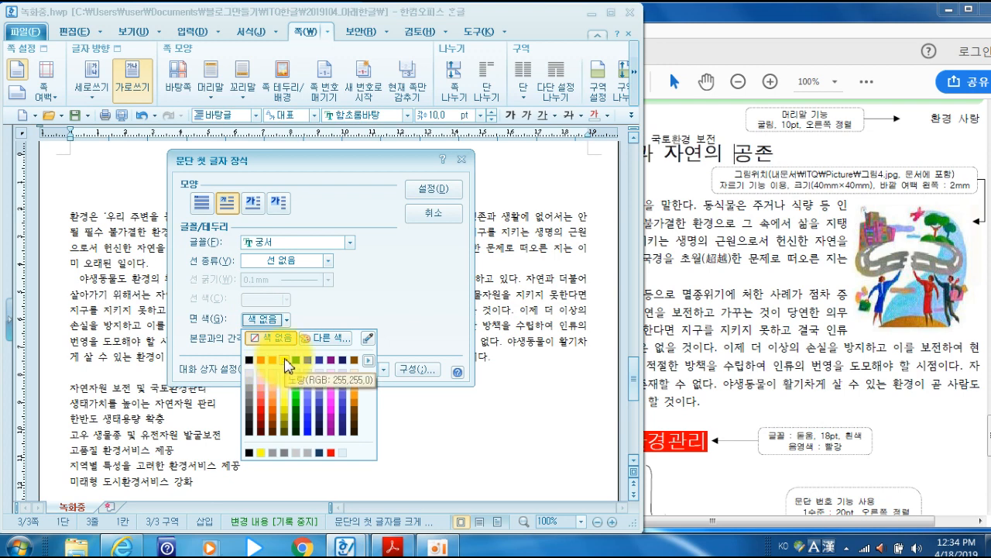
{"action": "left_click", "coordinate": [369, 362]}
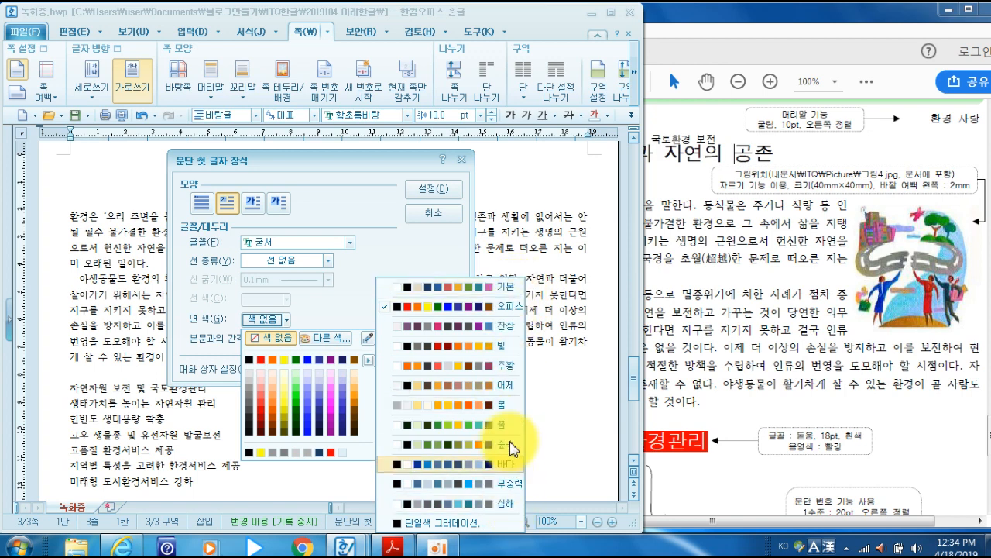
{"action": "left_click", "coordinate": [387, 308]}
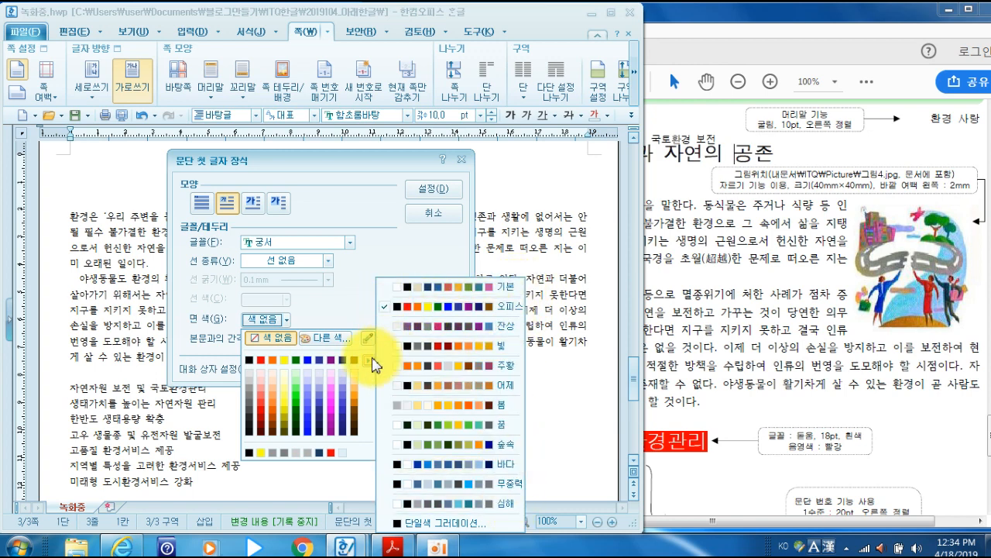
{"action": "left_click", "coordinate": [289, 365]}
{"action": "left_click", "coordinate": [434, 189]}
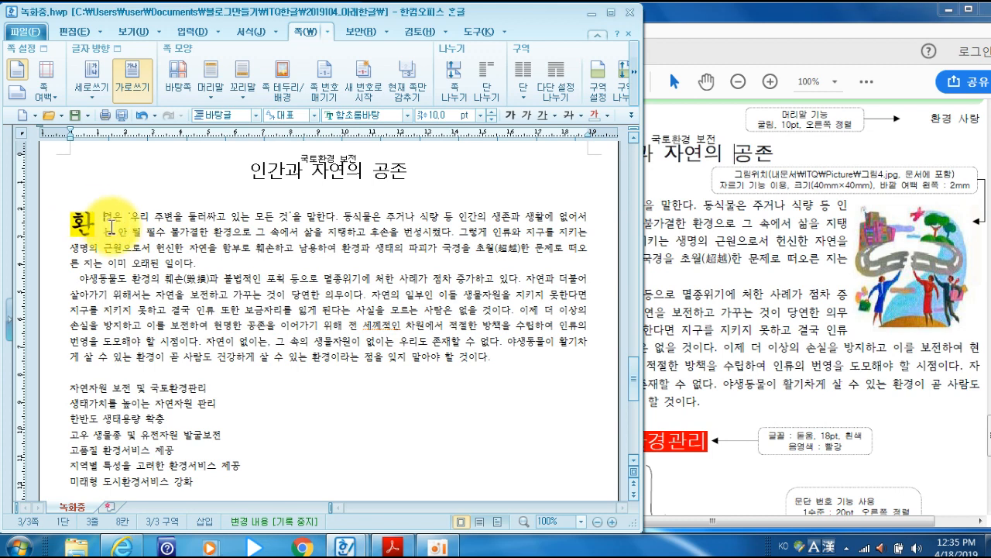
Insert a footnote (각주) directly after the word "생물자원" in the second paragraph, as marked in the exam PDF
{"action": "left_click", "coordinate": [682, 237]}
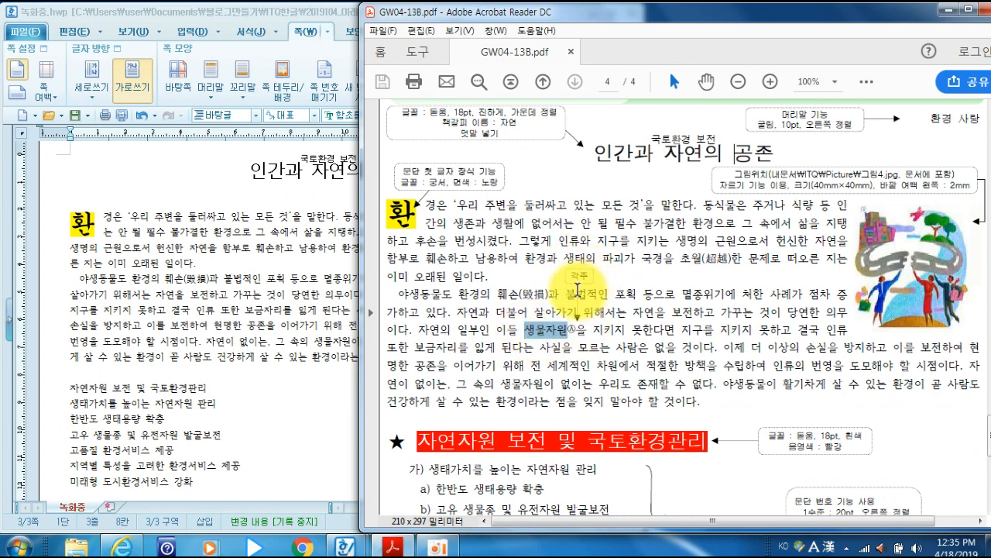
{"action": "left_click", "coordinate": [254, 266]}
{"action": "left_click", "coordinate": [507, 294]}
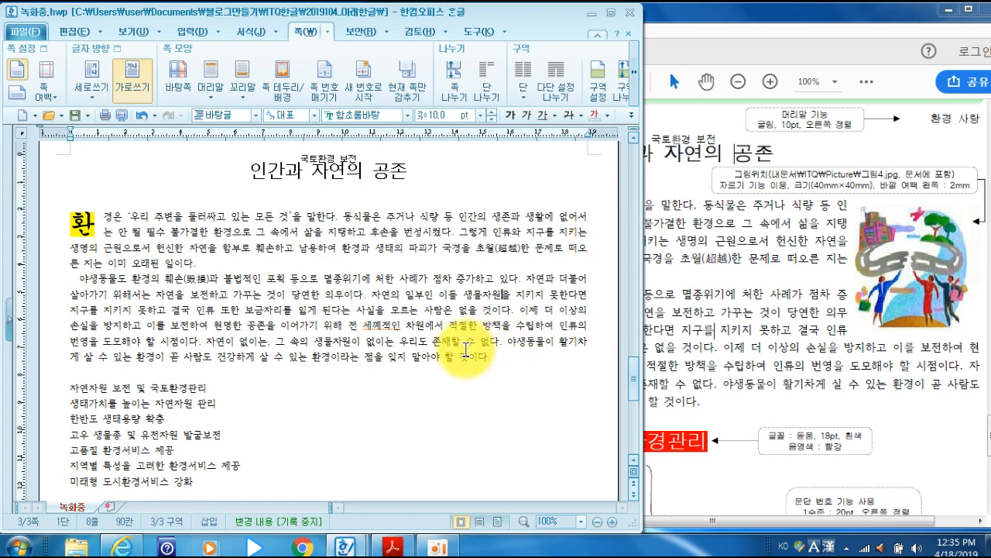
{"action": "left_click", "coordinate": [250, 32]}
{"action": "left_click", "coordinate": [187, 35]}
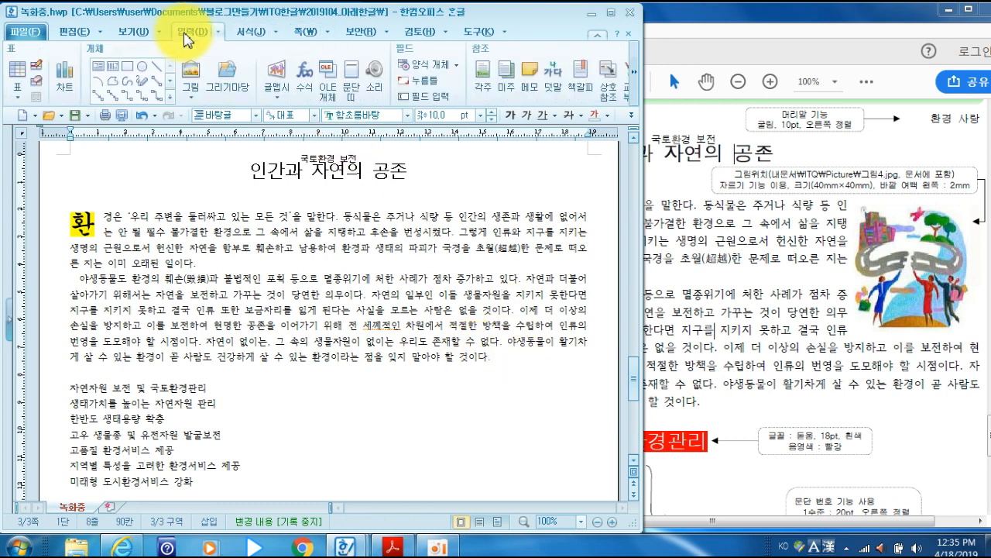
{"action": "left_click", "coordinate": [485, 86]}
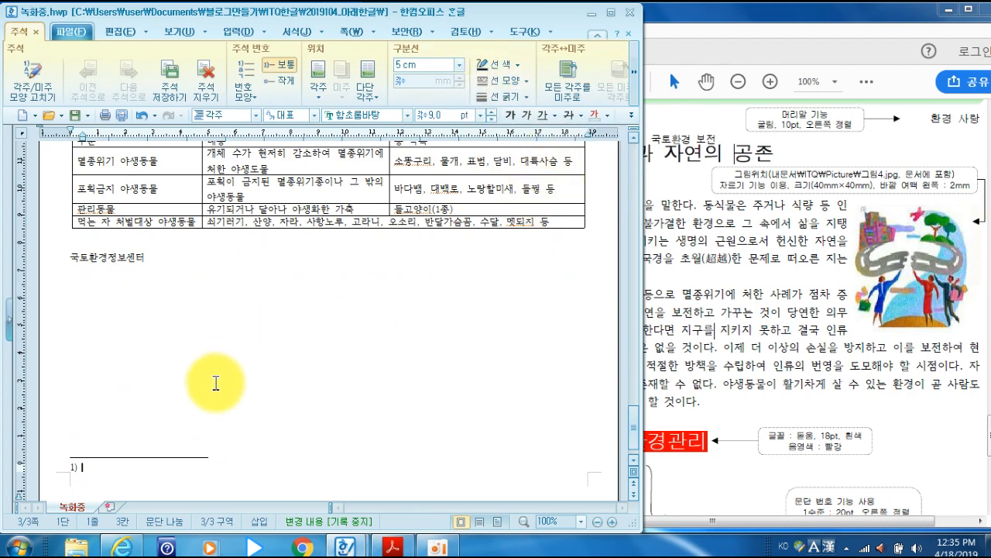
Enter the footnote text "실질적 또는 잠재적으로 인간이 생활하는 데 필요한 동물과 식물" from the exam PDF
{"action": "left_click", "coordinate": [780, 260]}
{"action": "scroll", "coordinate": [779, 265], "scroll_direction": "down", "scroll_amount": 5}
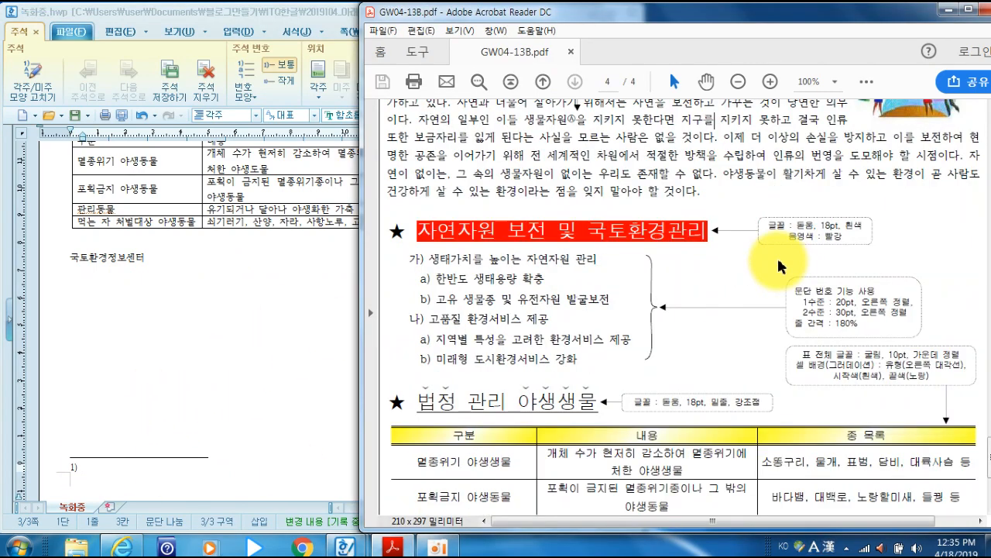
{"action": "scroll", "coordinate": [779, 265], "scroll_direction": "down", "scroll_amount": 5}
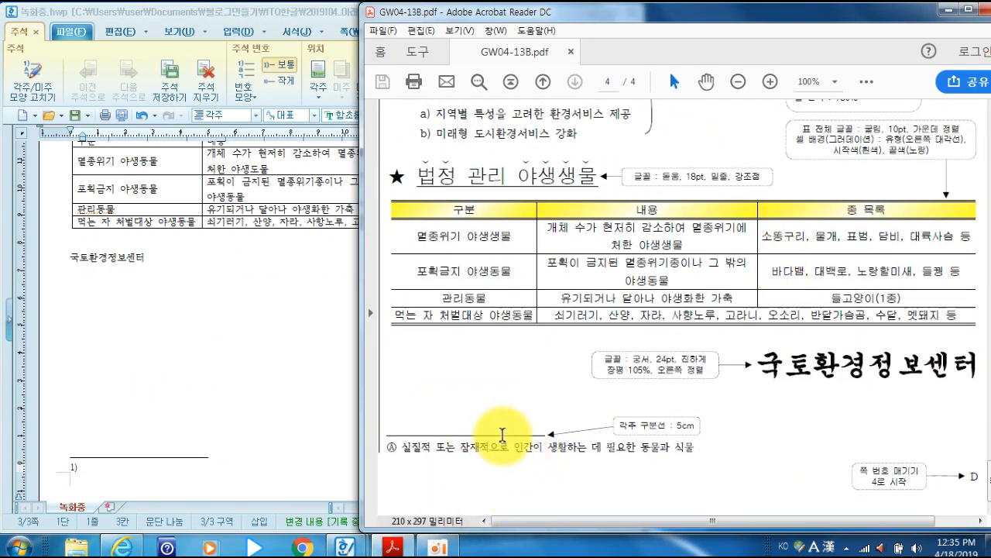
{"action": "left_click", "coordinate": [88, 464]}
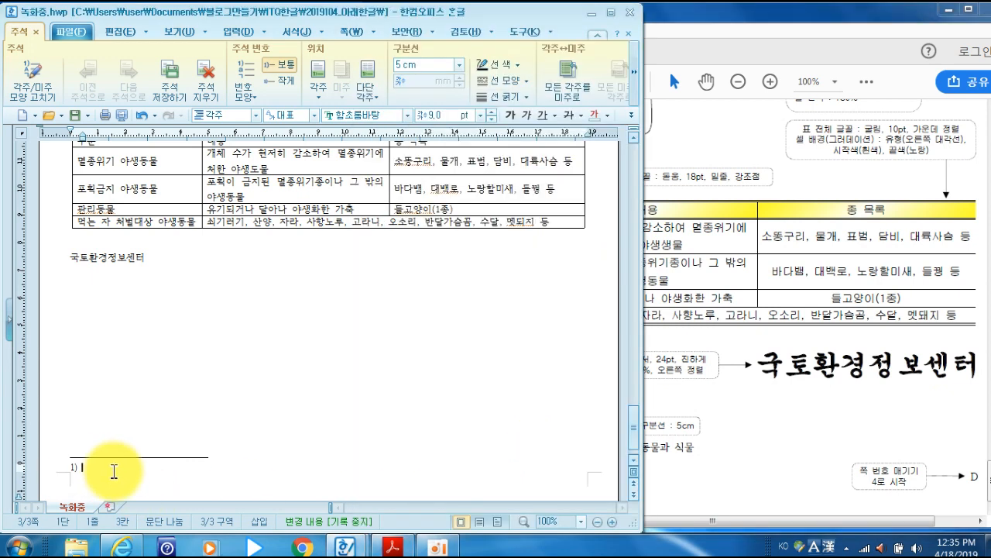
{"action": "type", "text": "실질적 또는 잠재적으로 인간이 생활하는 데 필요한 동물과 식"}
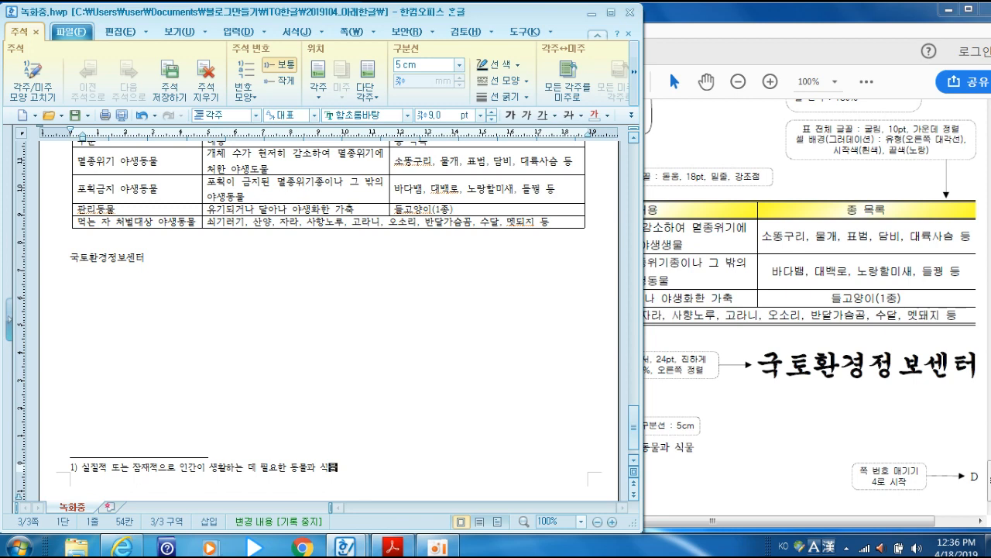
{"action": "type", "text": "물"}
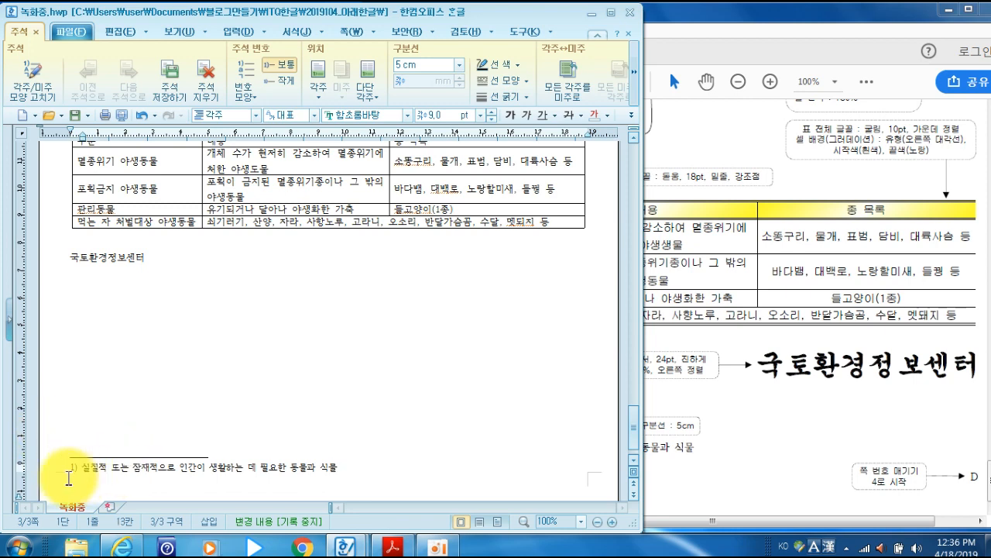
Change the footnote's number format to Ⓐ,Ⓑ,Ⓒ to match the exam PDF
{"action": "left_click", "coordinate": [728, 481]}
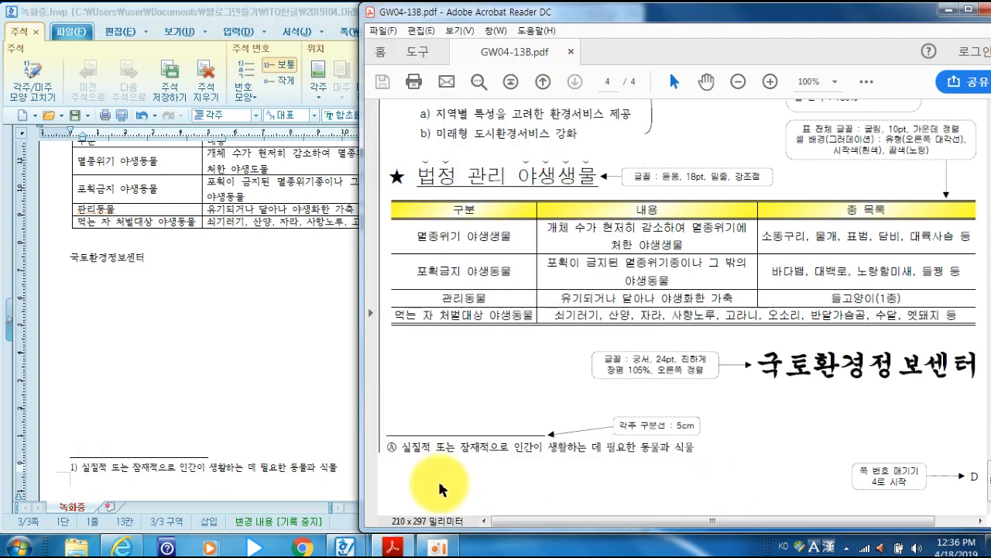
{"action": "left_click", "coordinate": [194, 469]}
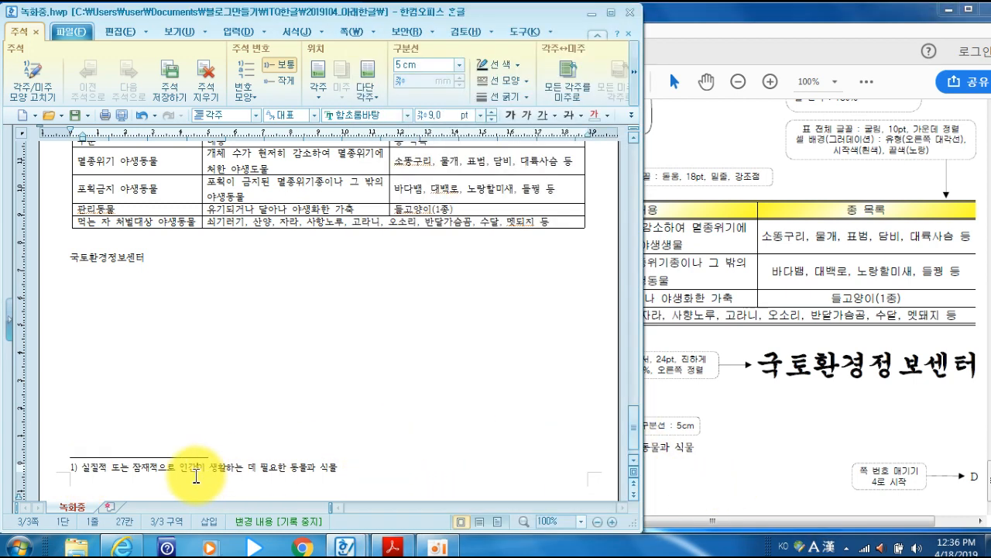
{"action": "left_click", "coordinate": [138, 478]}
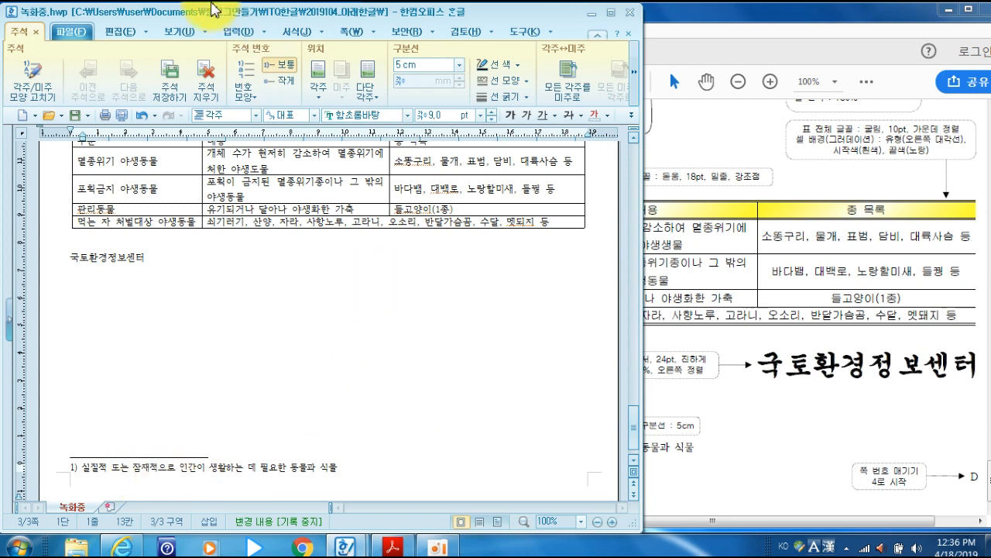
{"action": "left_click", "coordinate": [28, 100]}
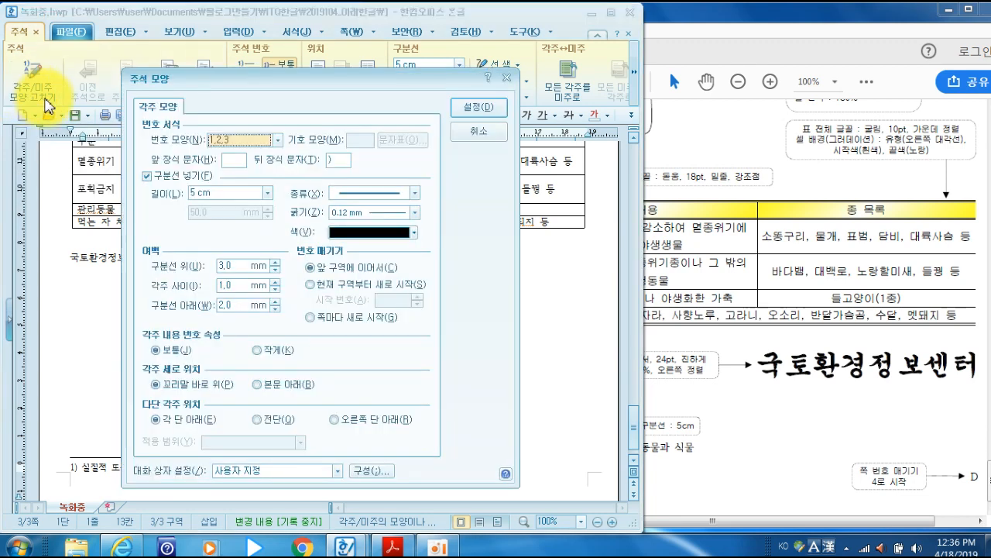
{"action": "left_click_drag", "start_coordinate": [185, 81], "coordinate": [265, 52]}
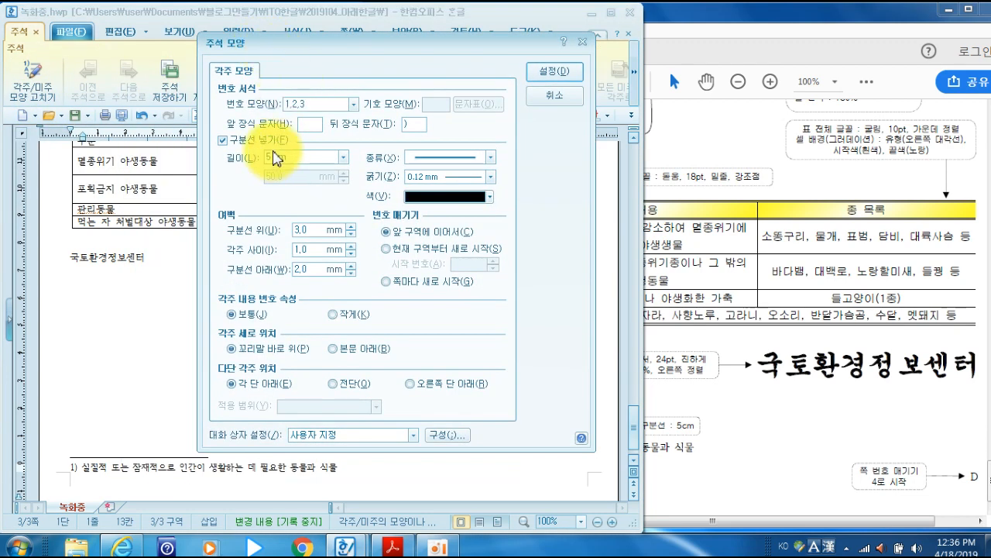
{"action": "left_click", "coordinate": [352, 104]}
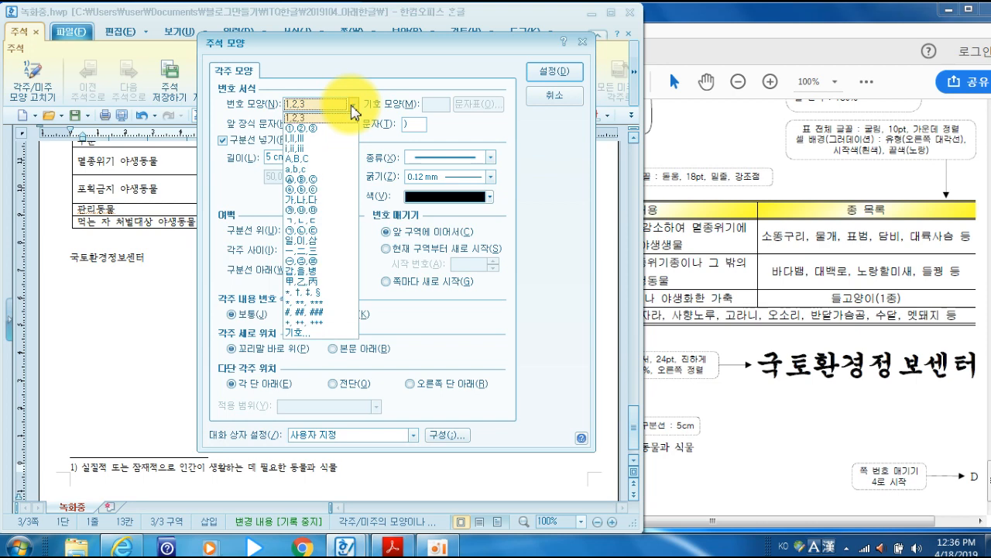
{"action": "left_click", "coordinate": [308, 179]}
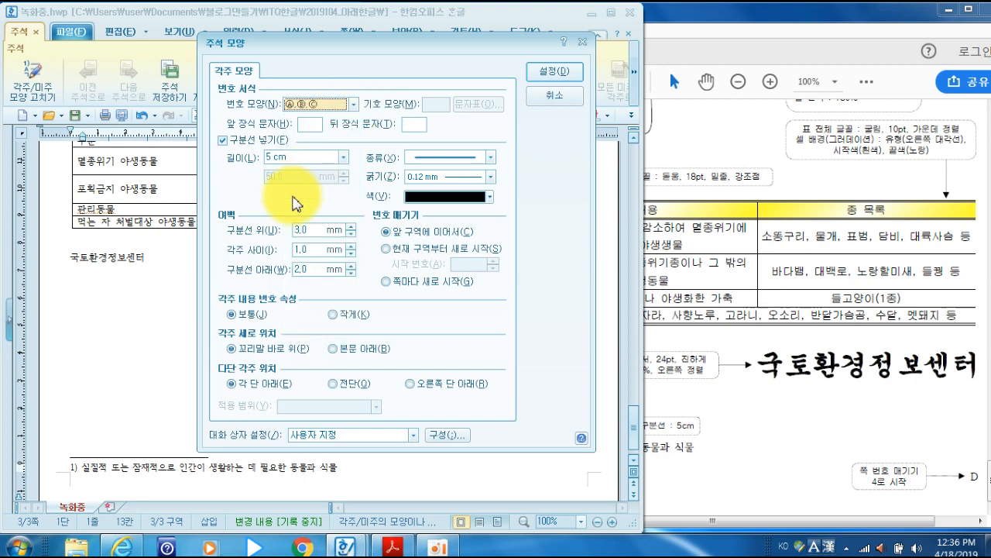
{"action": "left_click", "coordinate": [555, 72]}
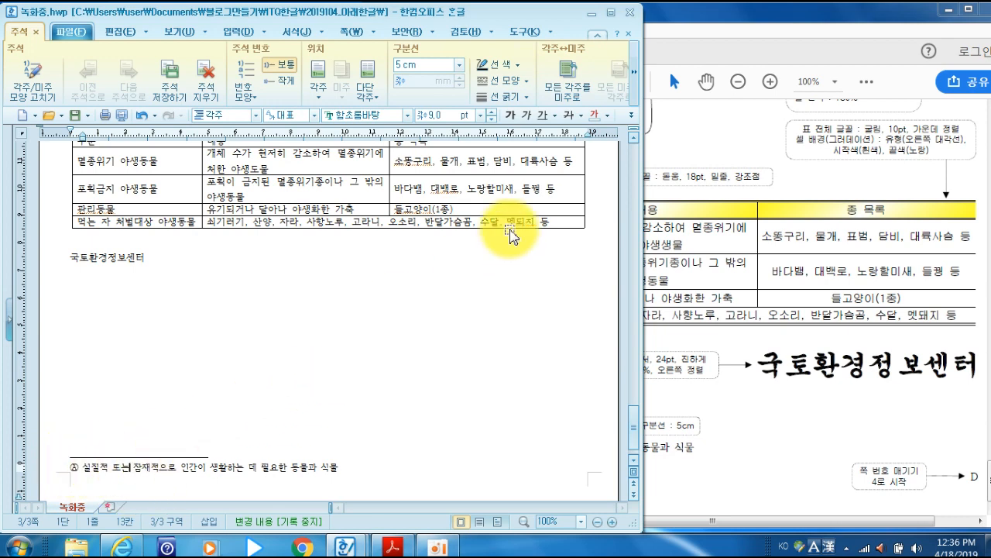
Leave footnote editing and return to the document body, keeping the document beside the exam PDF
{"action": "left_click_drag", "start_coordinate": [643, 110], "coordinate": [926, 110]}
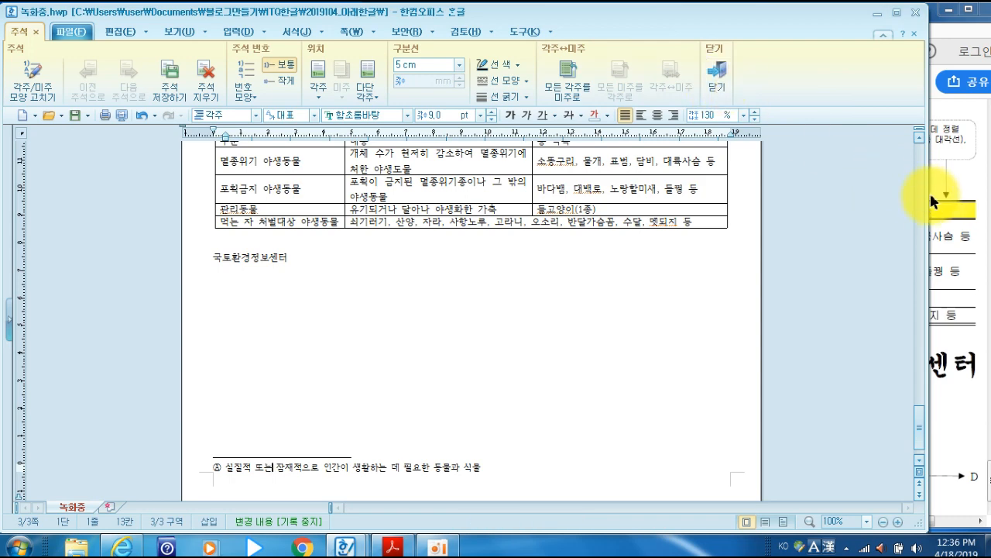
{"action": "left_click_drag", "start_coordinate": [930, 195], "coordinate": [655, 271]}
{"action": "left_click", "coordinate": [422, 257]}
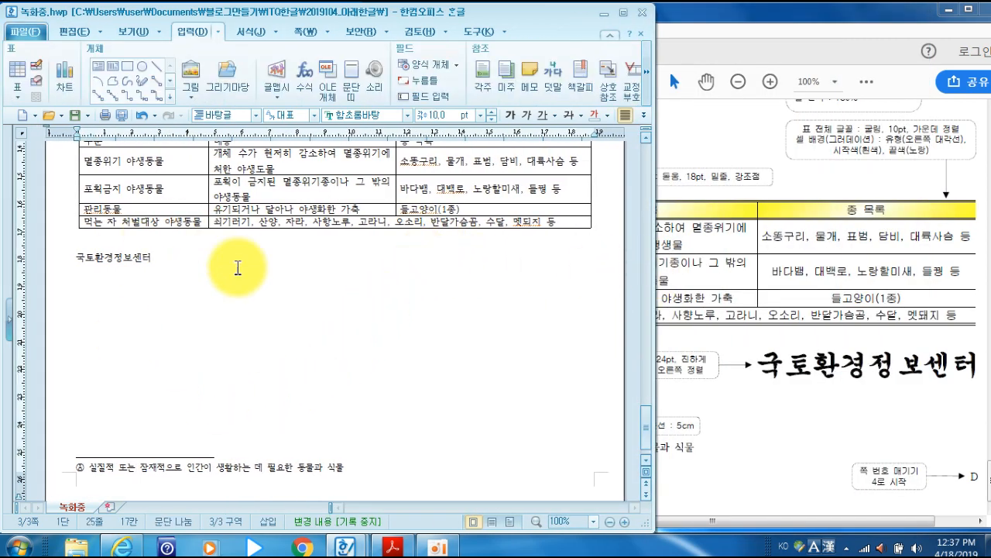
Insert the picture file 그림4, embedded in the document, about 71 × 93 mm, at the right side of the first two body paragraphs
{"action": "left_click_drag", "start_coordinate": [648, 432], "coordinate": [651, 388]}
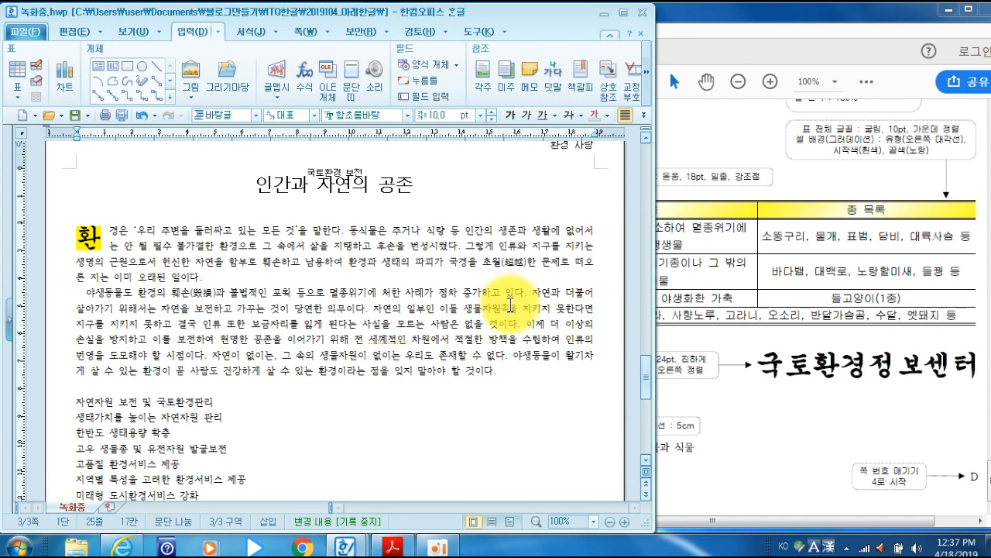
{"action": "left_click", "coordinate": [764, 232]}
{"action": "scroll", "coordinate": [761, 281], "scroll_direction": "up", "scroll_amount": 5}
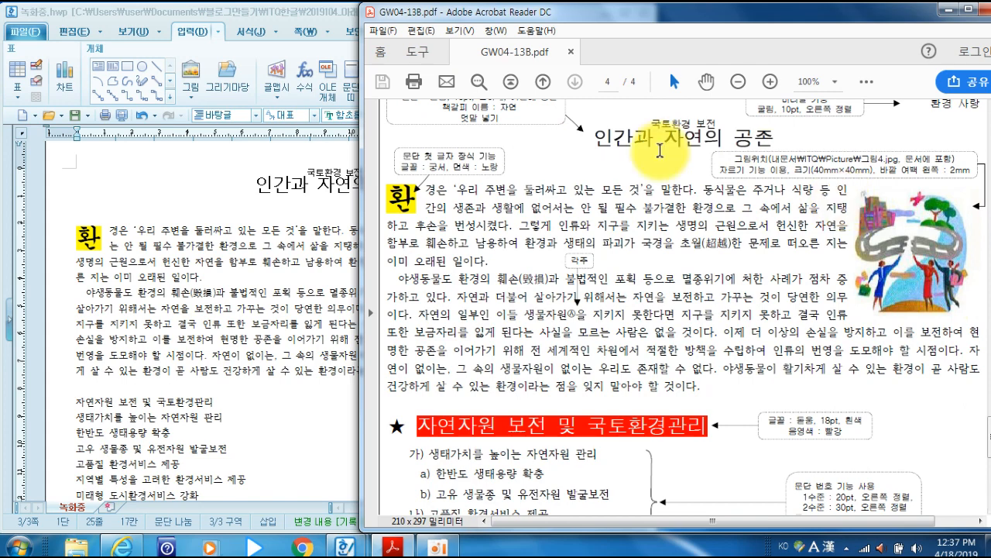
{"action": "left_click", "coordinate": [316, 23]}
{"action": "left_click", "coordinate": [508, 262]}
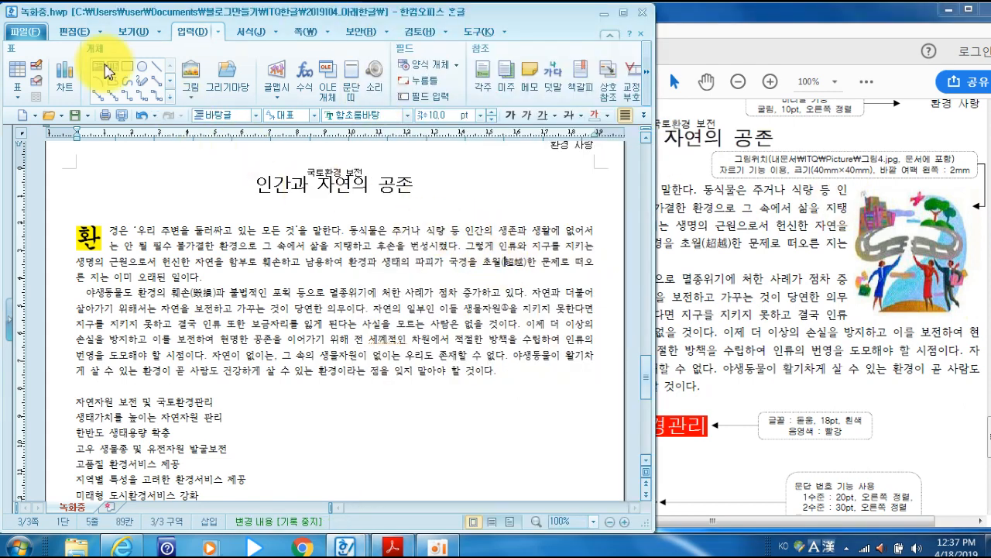
{"action": "left_click", "coordinate": [185, 89]}
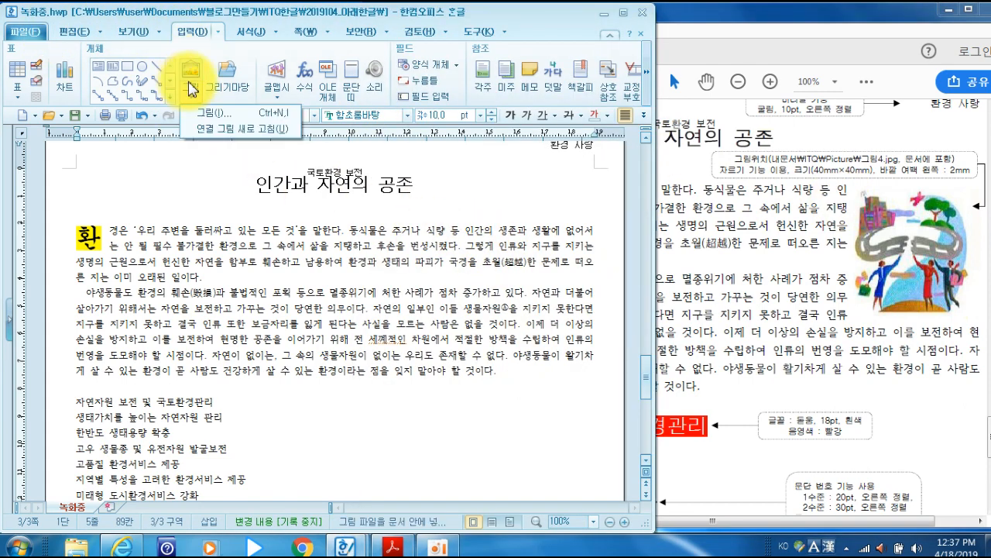
{"action": "left_click", "coordinate": [199, 117]}
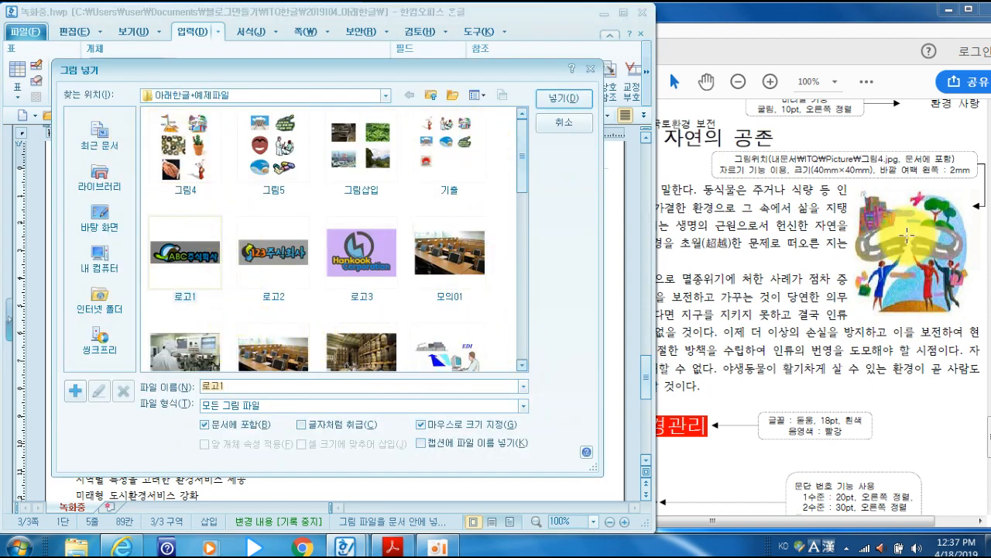
{"action": "left_click", "coordinate": [187, 151]}
{"action": "left_click", "coordinate": [564, 99]}
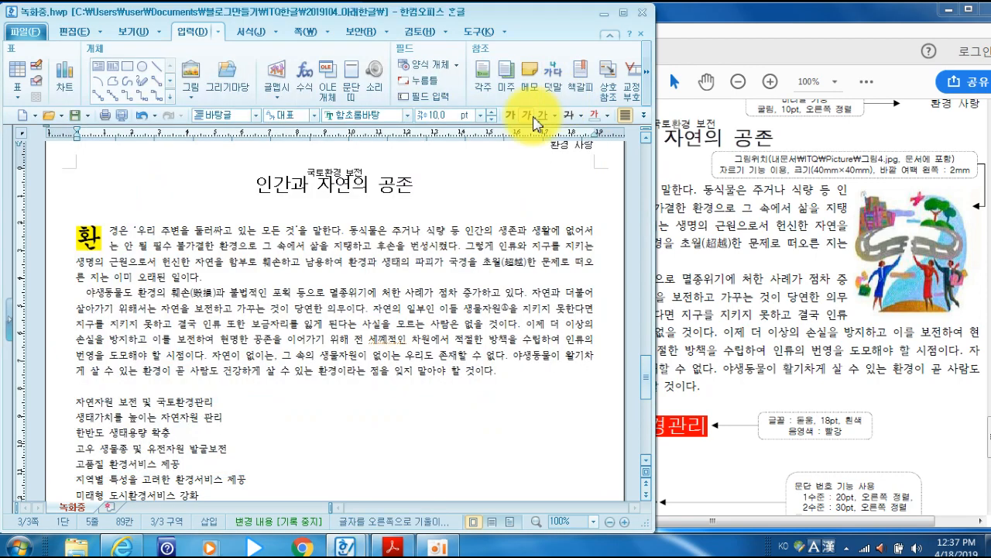
{"action": "left_click_drag", "start_coordinate": [391, 214], "coordinate": [588, 379]}
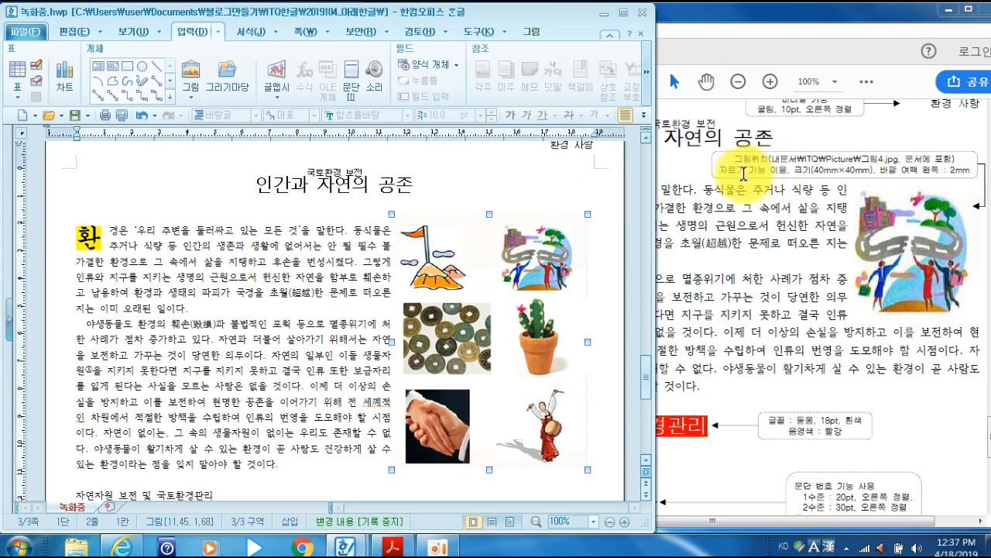
Crop the inserted picture to only its upper-right illustration of people and globe, about 30 × 29 mm, following the exam PDF
{"action": "left_click_drag", "start_coordinate": [720, 170], "coordinate": [872, 169]}
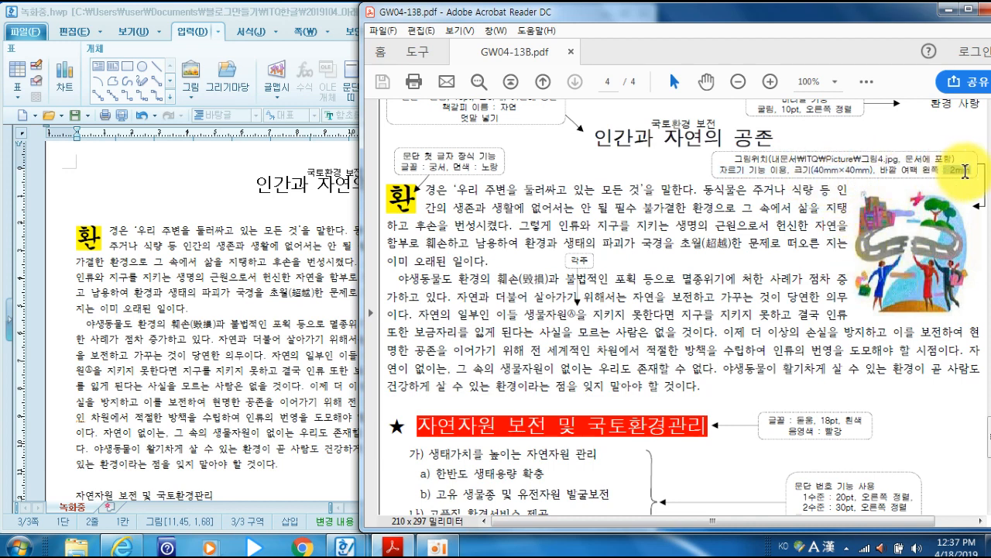
{"action": "left_click", "coordinate": [310, 14]}
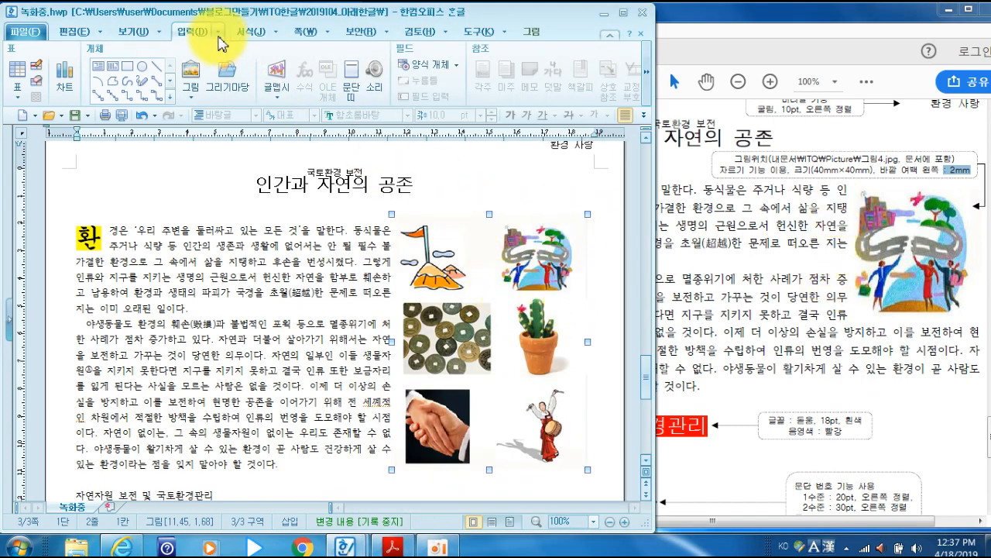
{"action": "left_click", "coordinate": [533, 33]}
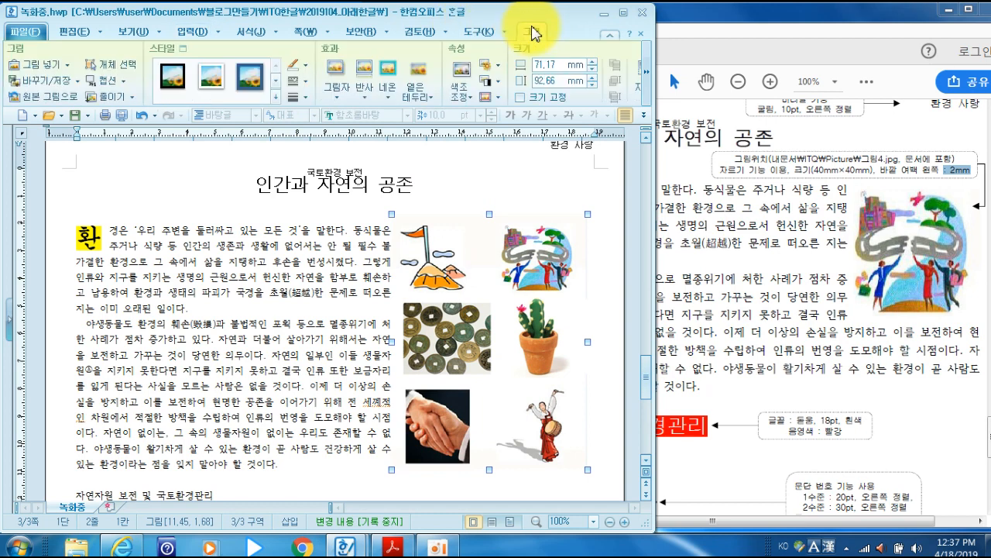
{"action": "left_click", "coordinate": [505, 174]}
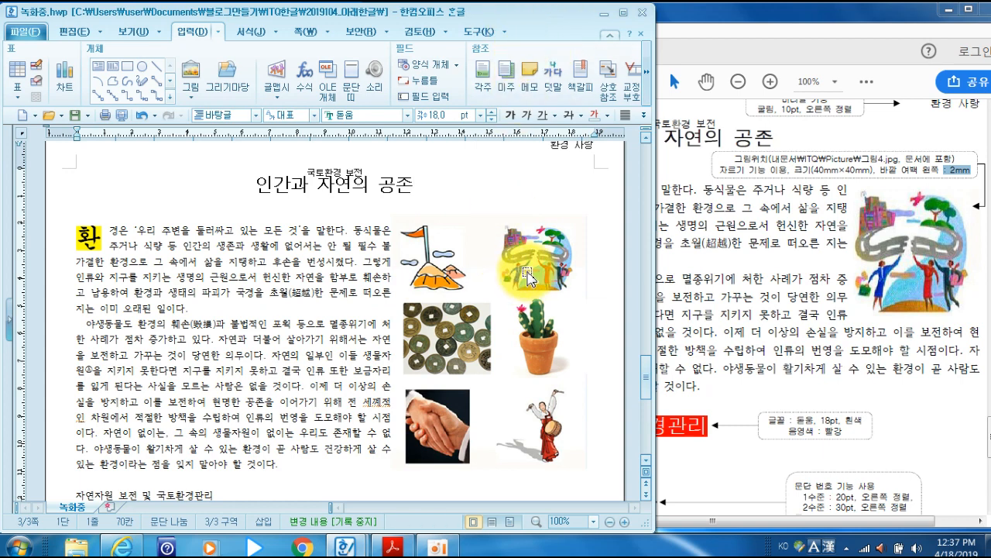
{"action": "left_click", "coordinate": [529, 277]}
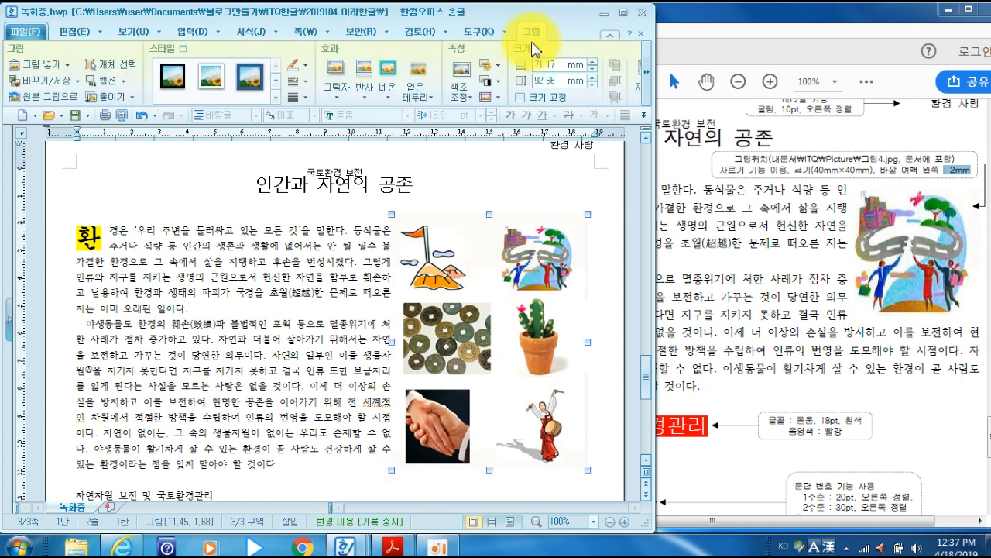
{"action": "left_click_drag", "start_coordinate": [654, 82], "coordinate": [700, 85]}
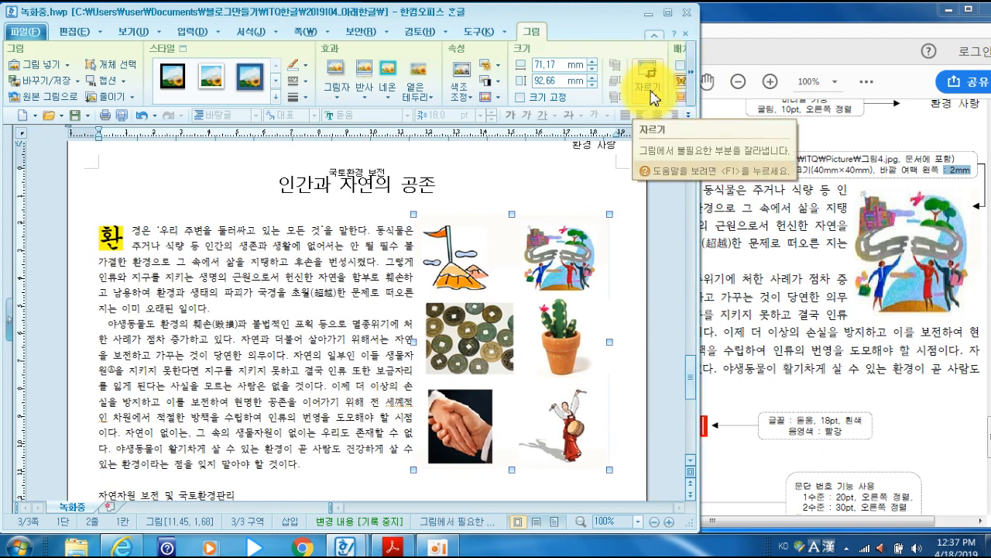
{"action": "left_click", "coordinate": [653, 91]}
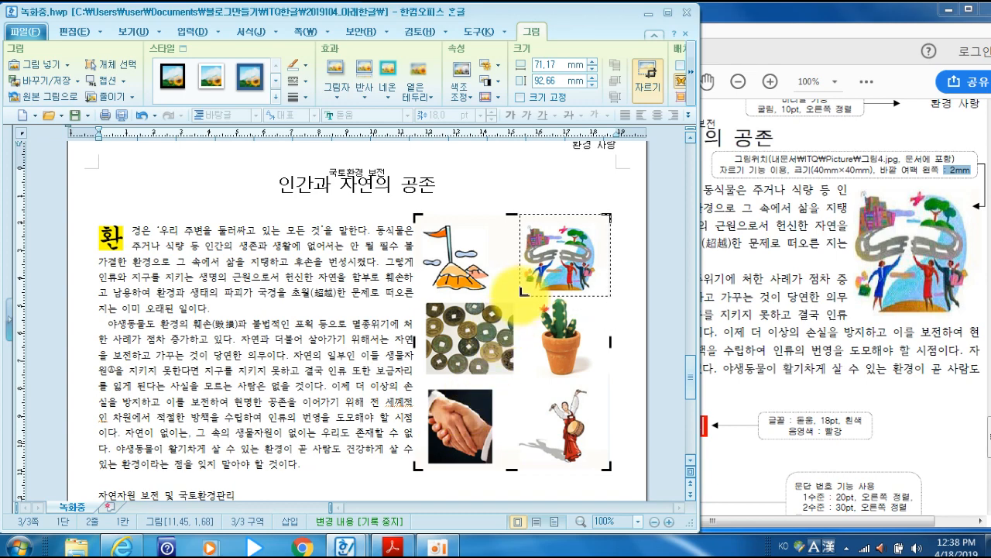
{"action": "left_click_drag", "start_coordinate": [520, 294], "coordinate": [521, 294]}
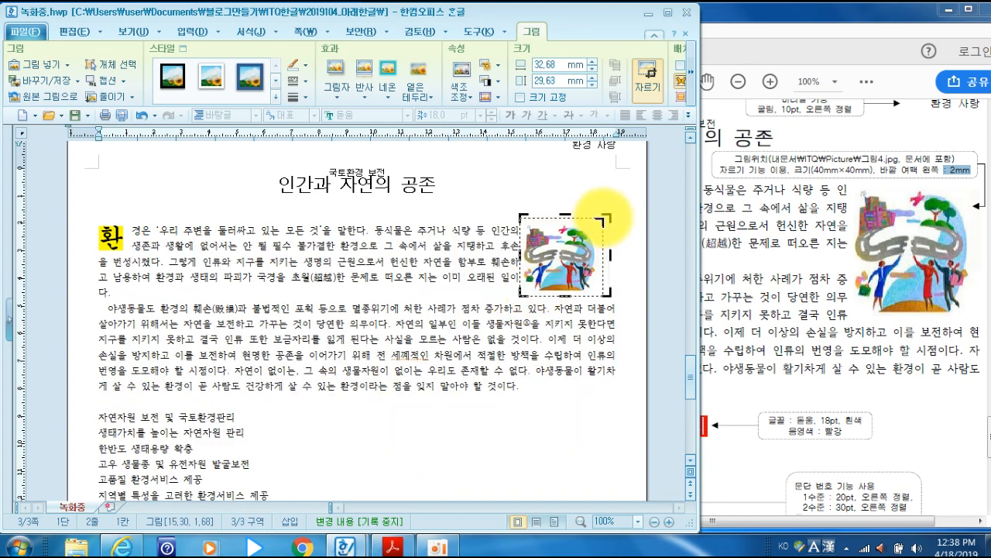
{"action": "left_click_drag", "start_coordinate": [604, 217], "coordinate": [596, 219]}
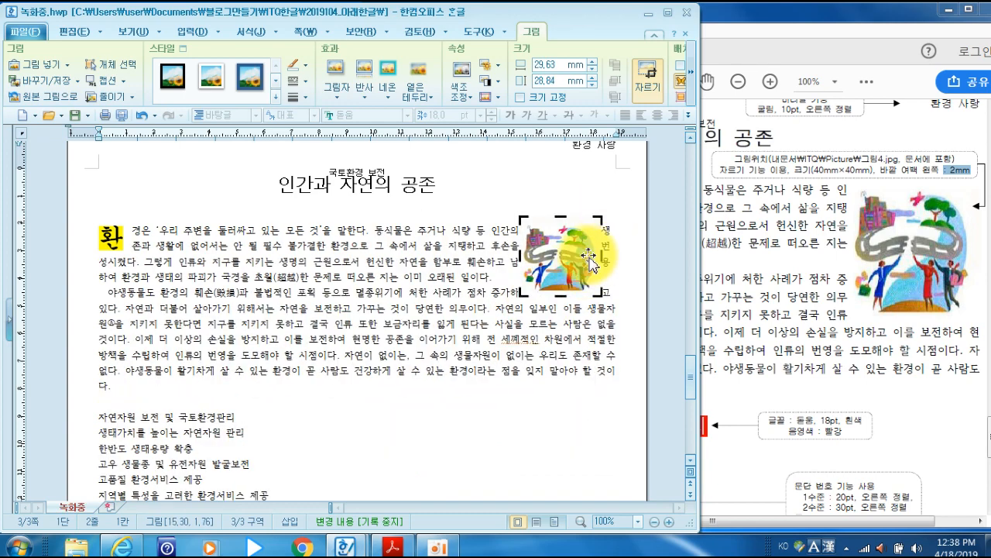
{"action": "left_click", "coordinate": [432, 258]}
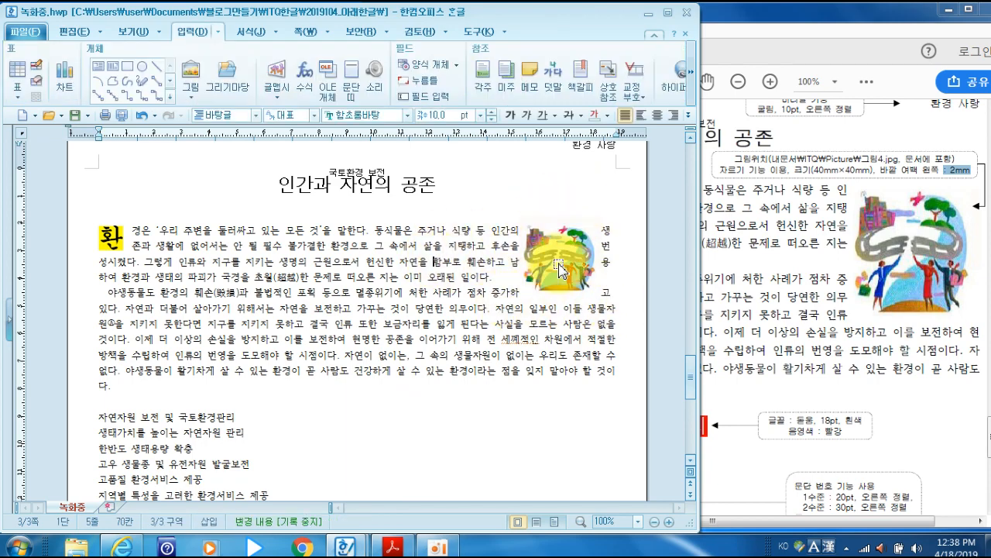
Set the picture to 40 mm wide and 40 mm high with its size locked, and give it a 2 mm left outer margin
{"action": "double_click", "coordinate": [555, 289]}
{"action": "left_click_drag", "start_coordinate": [413, 99], "coordinate": [338, 111]}
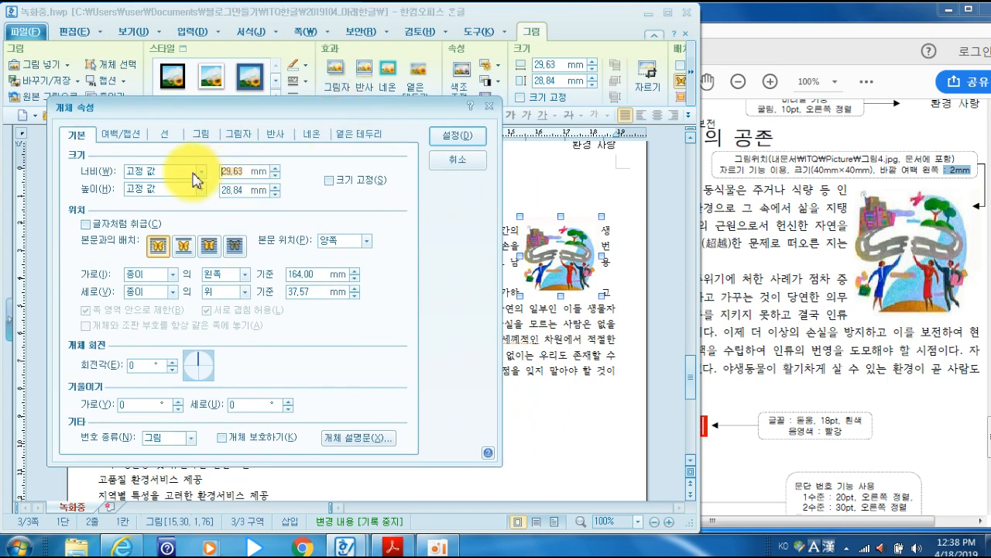
{"action": "type", "text": "40"}
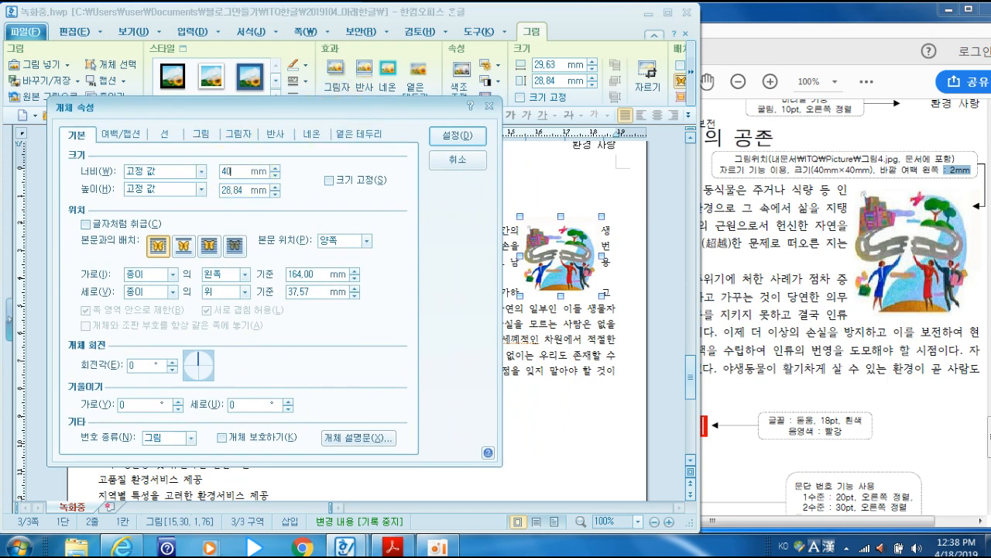
{"action": "key", "text": "Tab"}
{"action": "type", "text": "40"}
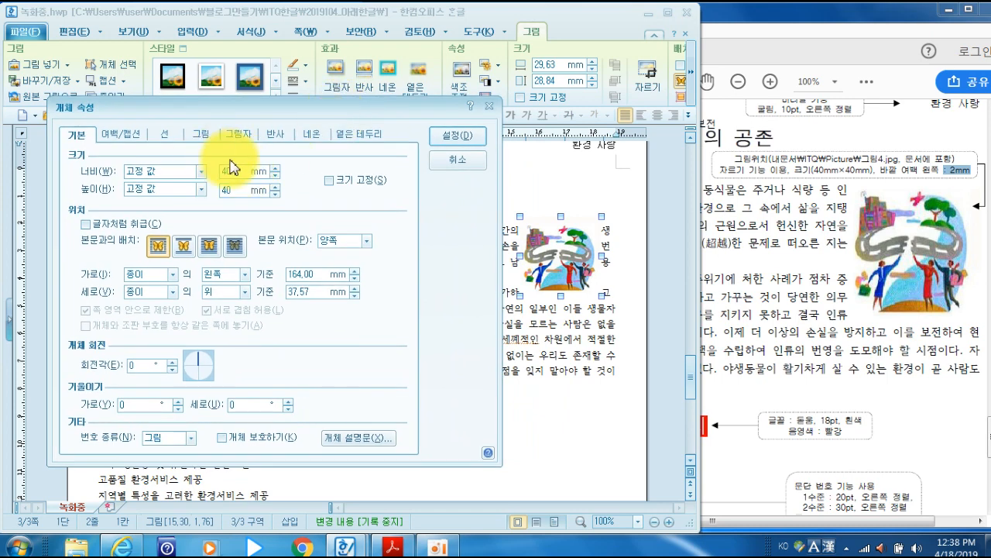
{"action": "left_click", "coordinate": [330, 181]}
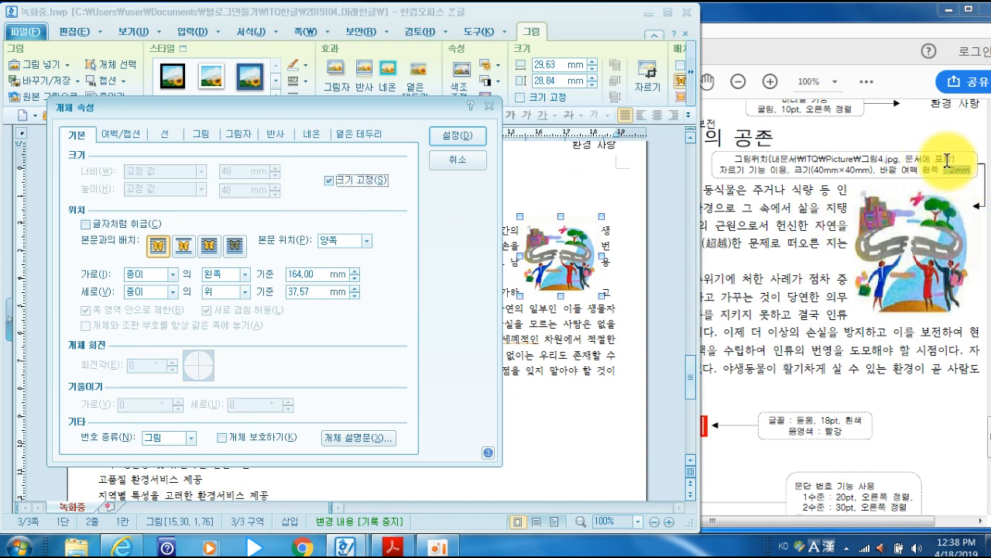
{"action": "left_click", "coordinate": [126, 135]}
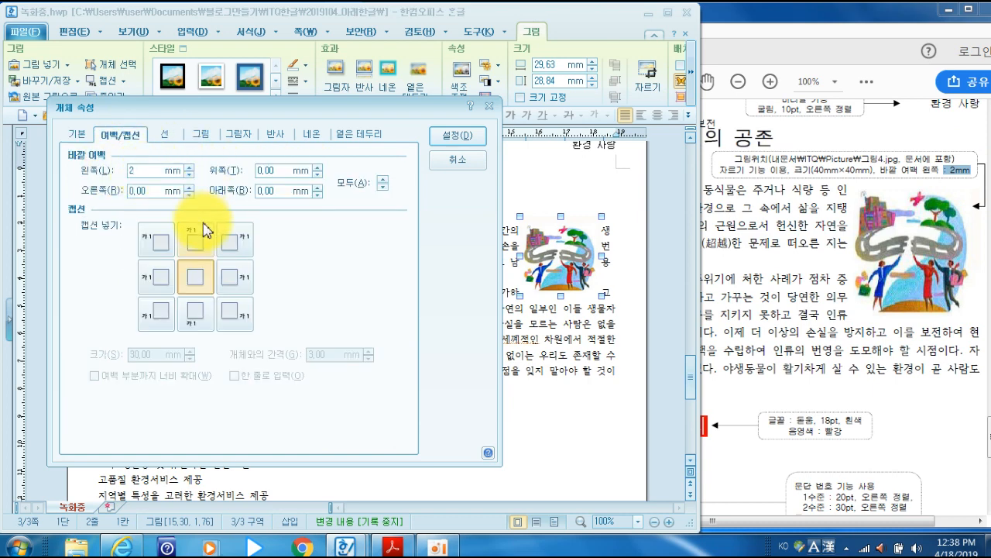
{"action": "left_click", "coordinate": [451, 137]}
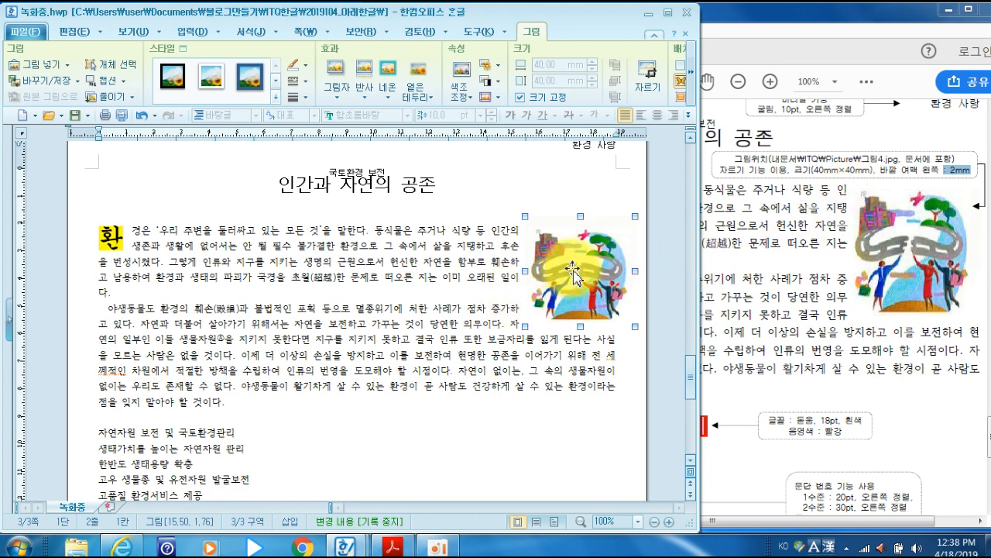
Position the picture at the right edge of the first two paragraphs so the text wraps with the same line breaks as the exam PDF
{"action": "left_click_drag", "start_coordinate": [573, 275], "coordinate": [559, 275]}
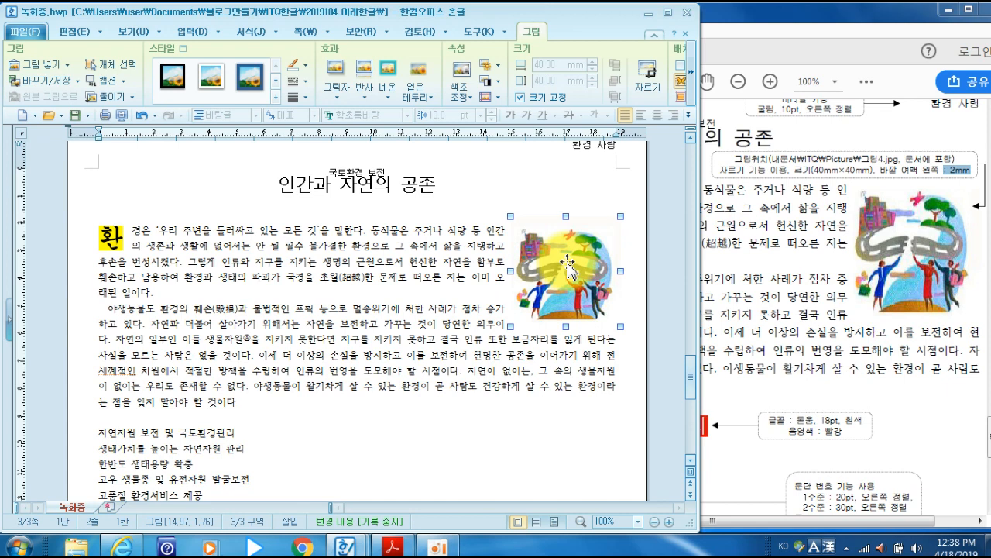
{"action": "left_click_drag", "start_coordinate": [568, 264], "coordinate": [567, 263]}
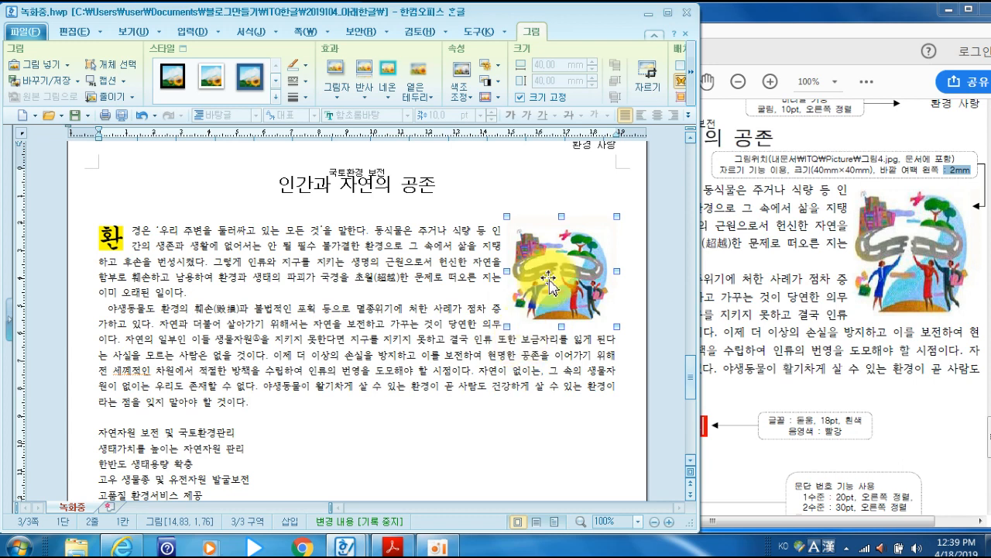
{"action": "key", "text": "Down"}
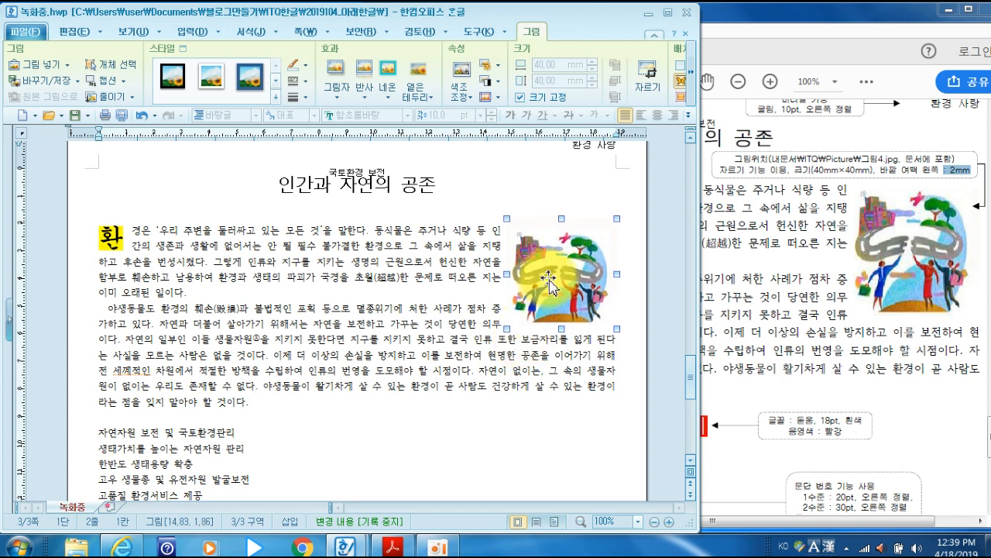
{"action": "key", "text": "Down"}
{"action": "key", "text": "Down"}
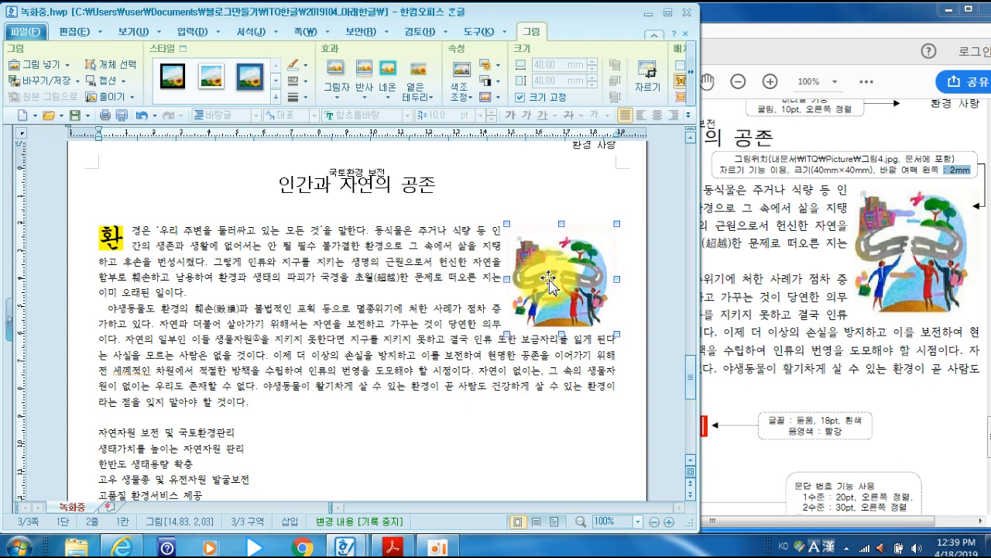
{"action": "key", "text": "Down"}
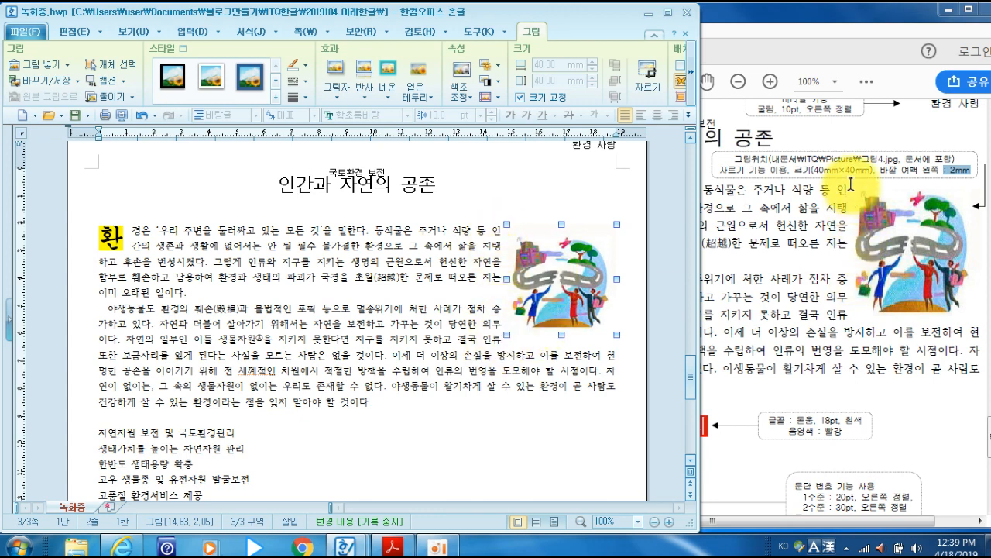
{"action": "left_click", "coordinate": [392, 385]}
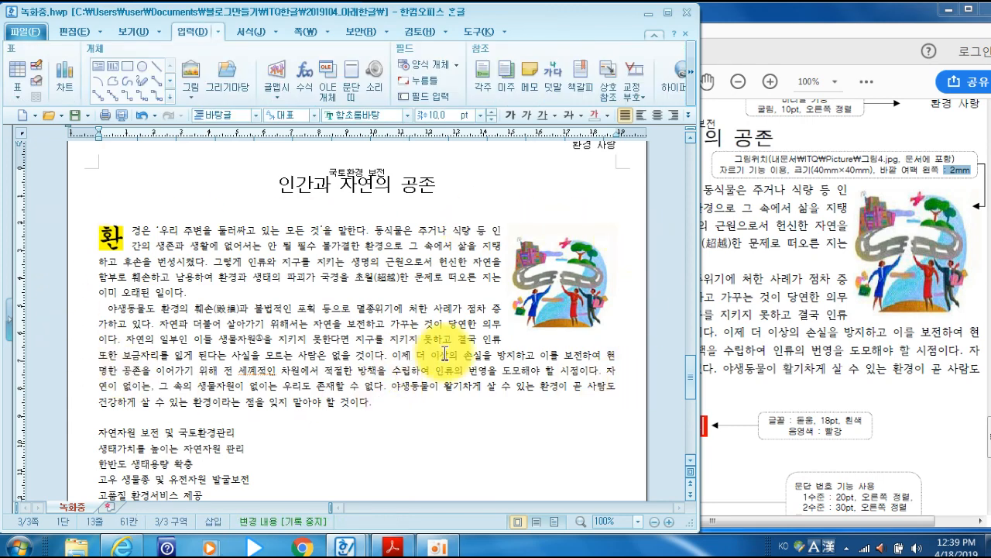
Compare the headings and numbered list in the exam PDF with the matching unformatted section of the document
{"action": "left_click", "coordinate": [888, 323]}
{"action": "scroll", "coordinate": [802, 314], "scroll_direction": "down", "scroll_amount": 2}
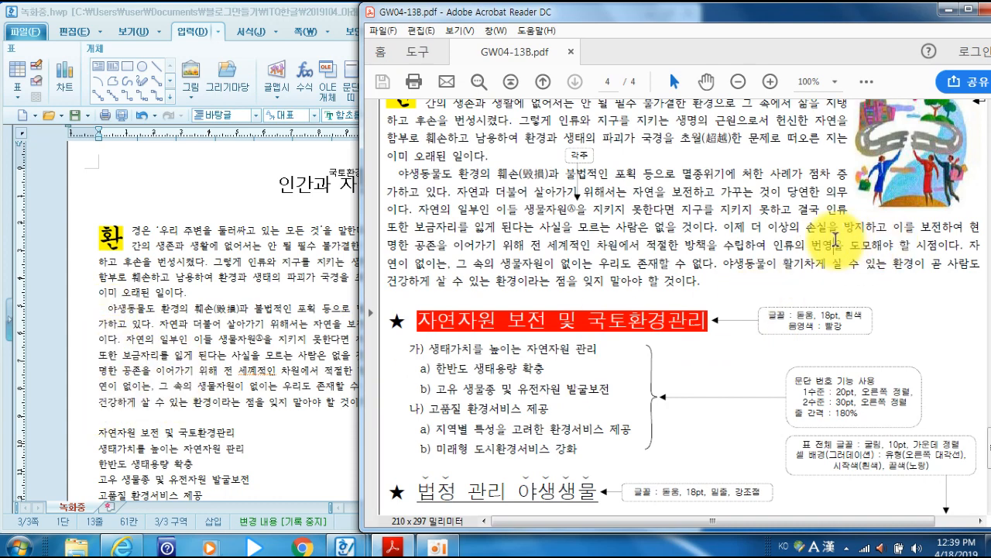
{"action": "scroll", "coordinate": [821, 259], "scroll_direction": "down", "scroll_amount": 3}
{"action": "left_click", "coordinate": [288, 319]}
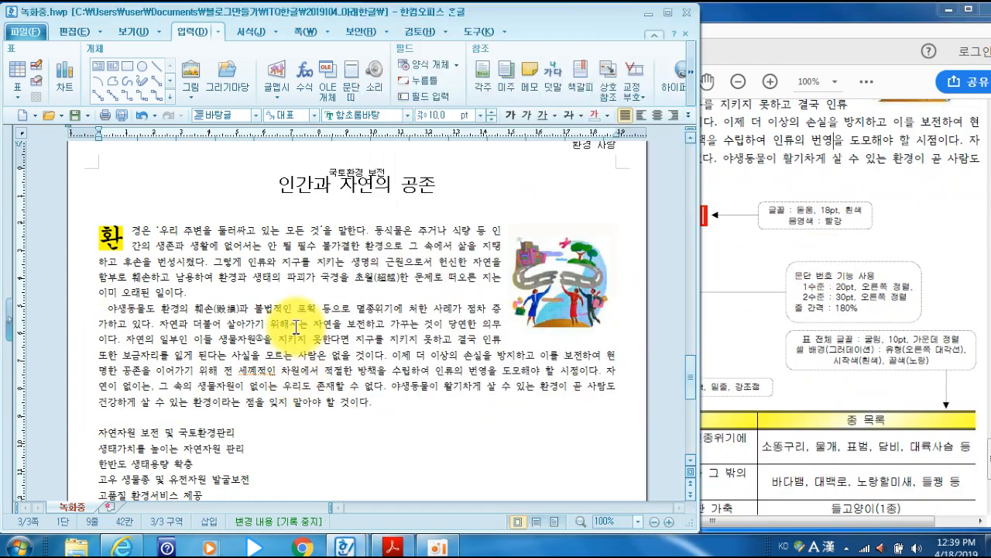
{"action": "scroll", "coordinate": [294, 326], "scroll_direction": "down", "scroll_amount": 8}
{"action": "scroll", "coordinate": [297, 327], "scroll_direction": "up", "scroll_amount": 2}
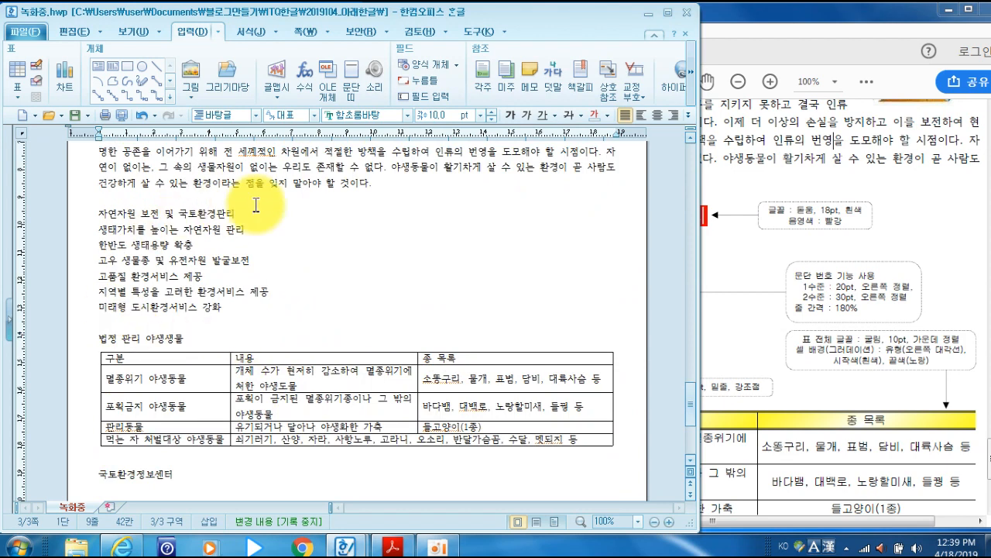
{"action": "left_click", "coordinate": [899, 265]}
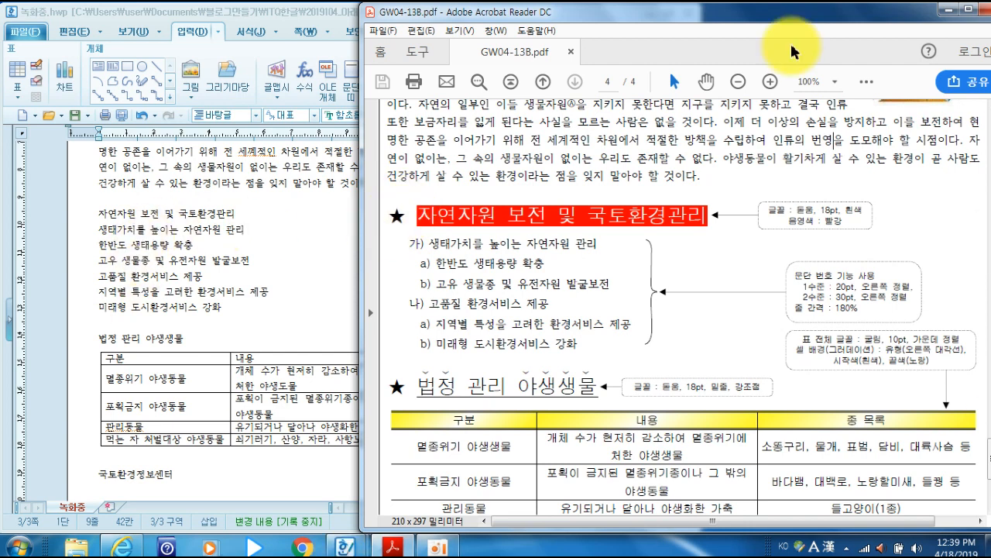
Insert a ★ symbol from the 기호1 character set, followed by a space, before the heading 자연자원 보전 및 국토환경관리
{"action": "left_click", "coordinate": [101, 214]}
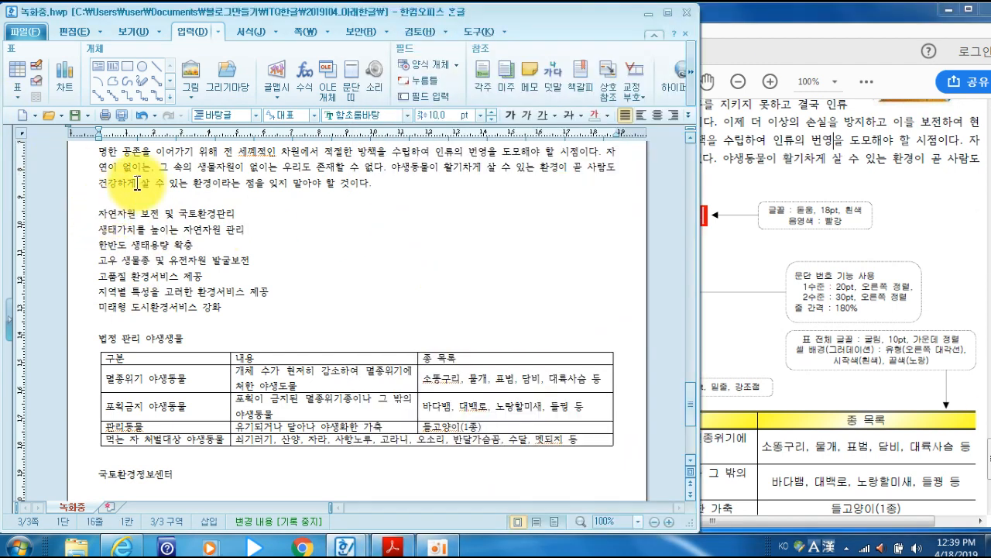
{"action": "left_click", "coordinate": [692, 77]}
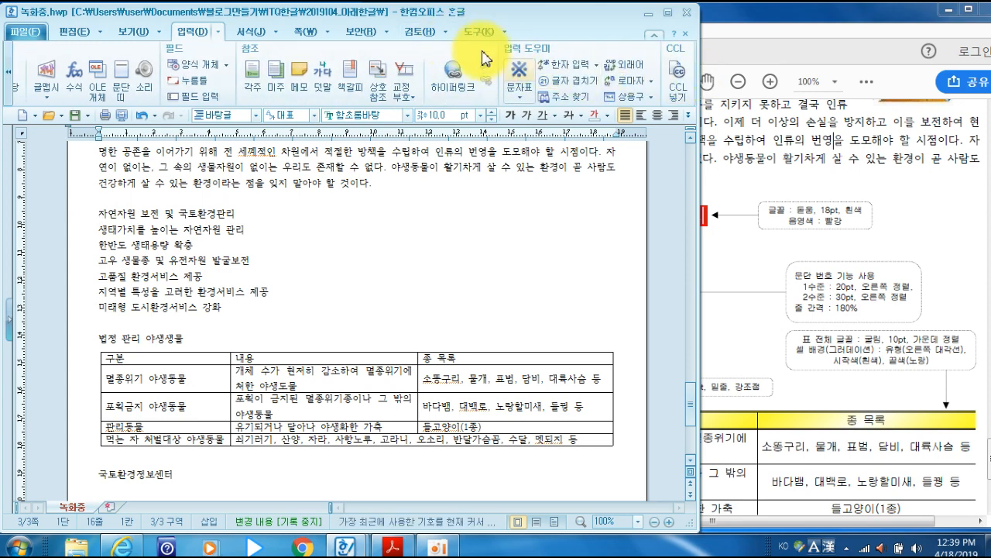
{"action": "left_click", "coordinate": [519, 103]}
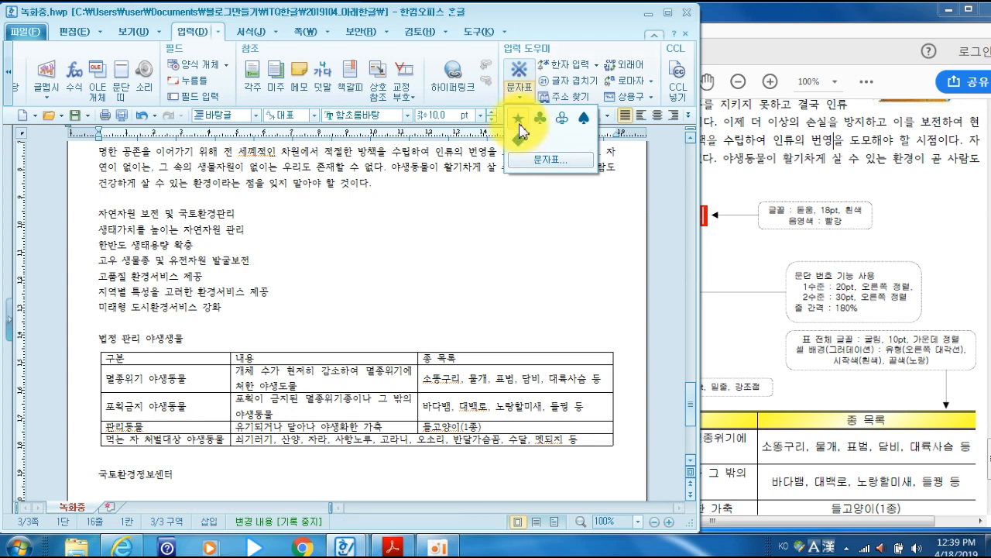
{"action": "left_click", "coordinate": [540, 161]}
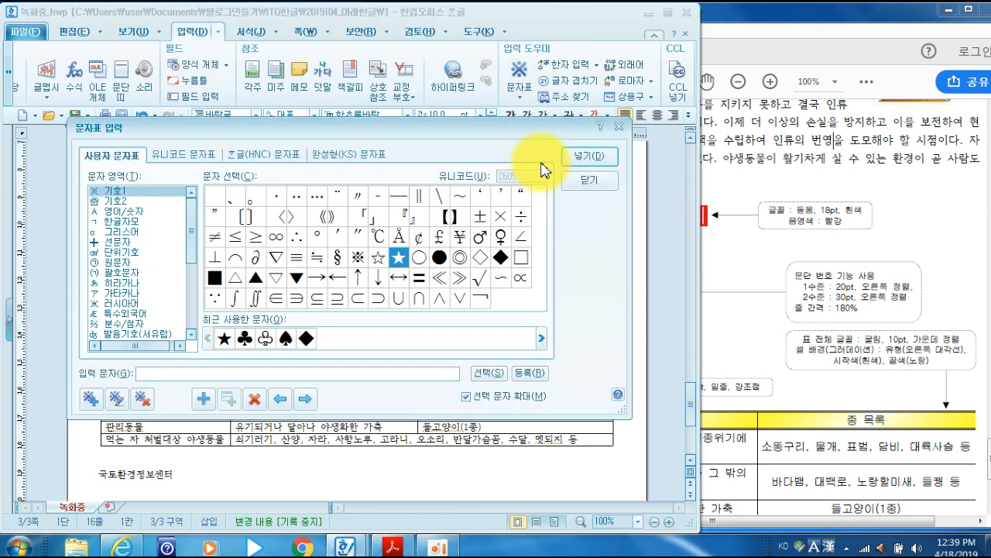
{"action": "left_click", "coordinate": [121, 201]}
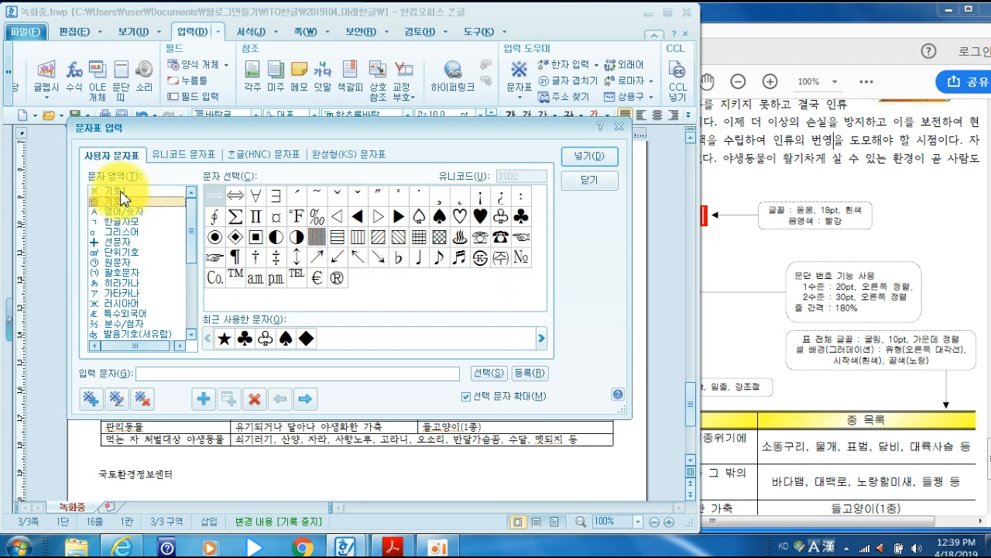
{"action": "left_click", "coordinate": [121, 192]}
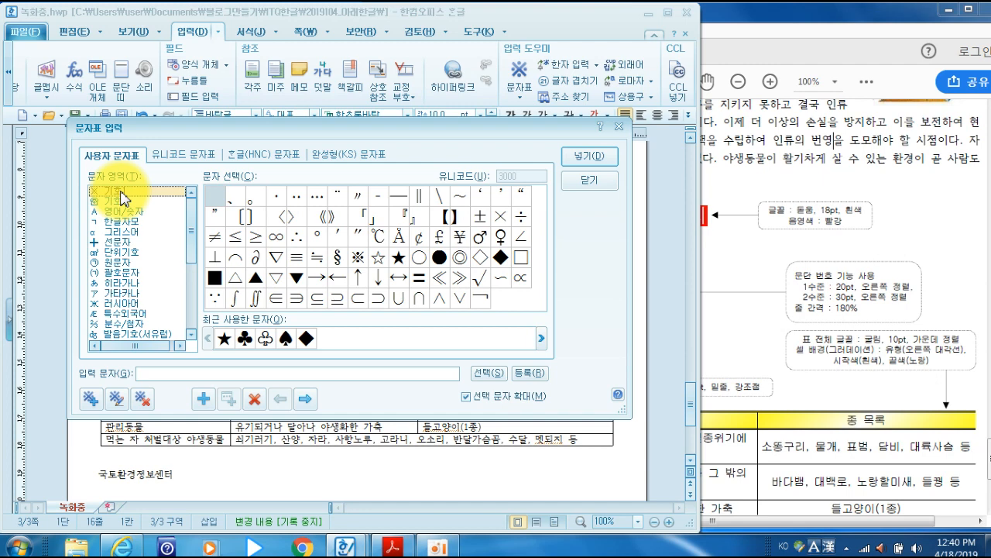
{"action": "left_click", "coordinate": [399, 257]}
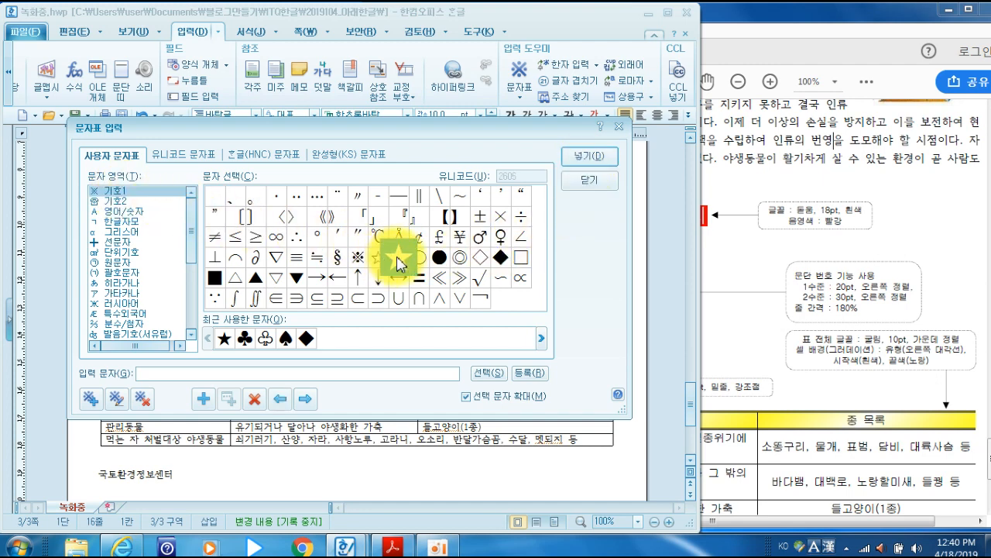
{"action": "left_click", "coordinate": [590, 155]}
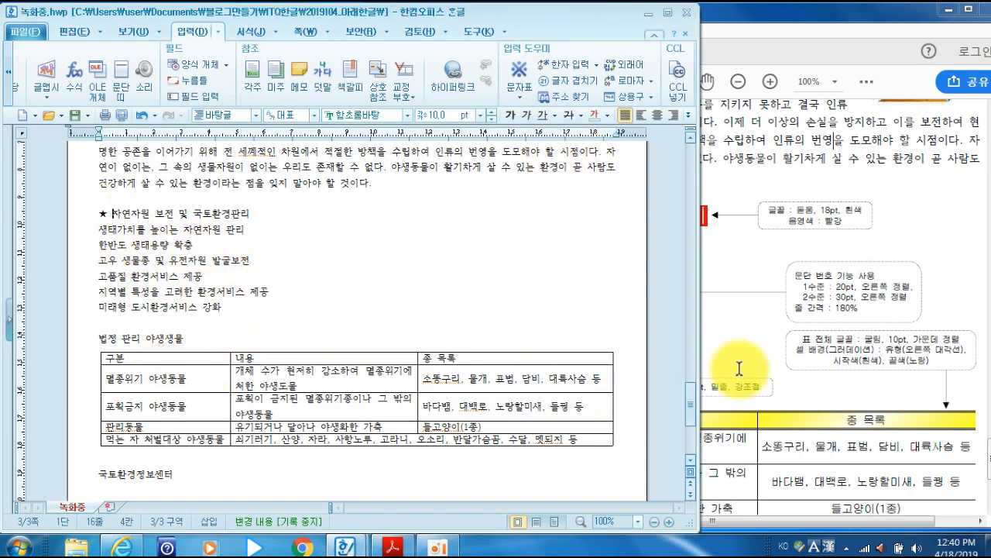
Insert the recently used ★ symbol and a space before the heading 법정 관리 야생생물 above the table
{"action": "left_click", "coordinate": [794, 28]}
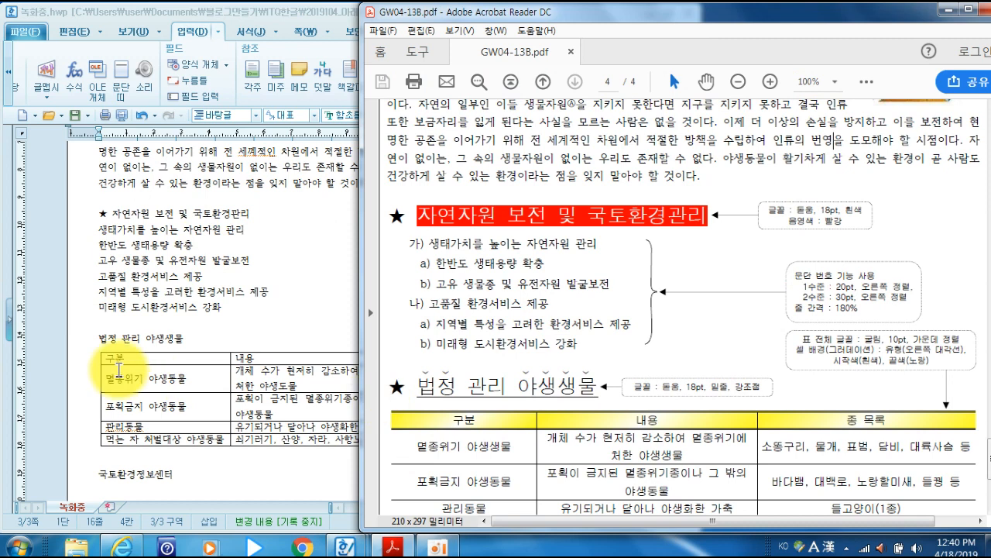
{"action": "left_click", "coordinate": [99, 341]}
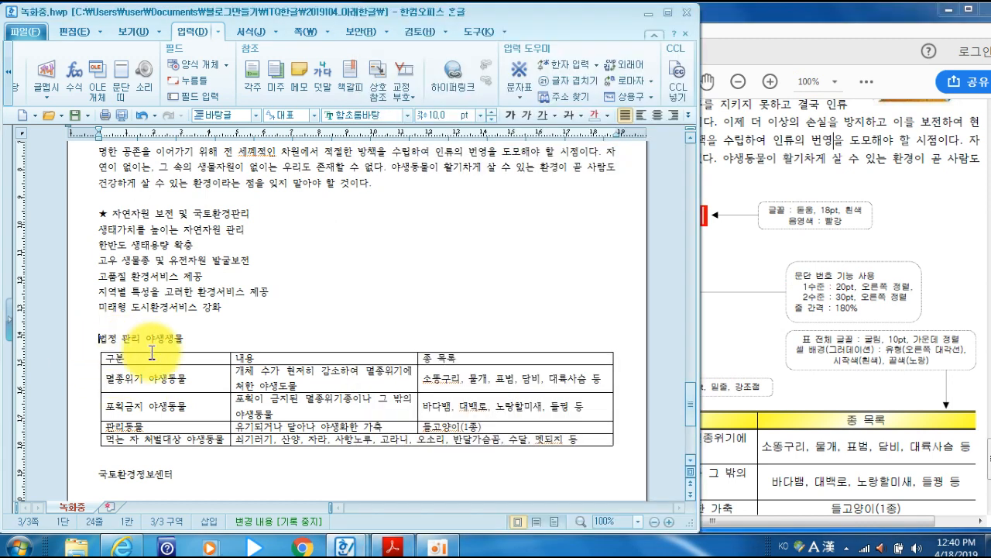
{"action": "left_click", "coordinate": [505, 91]}
{"action": "left_click", "coordinate": [518, 118]}
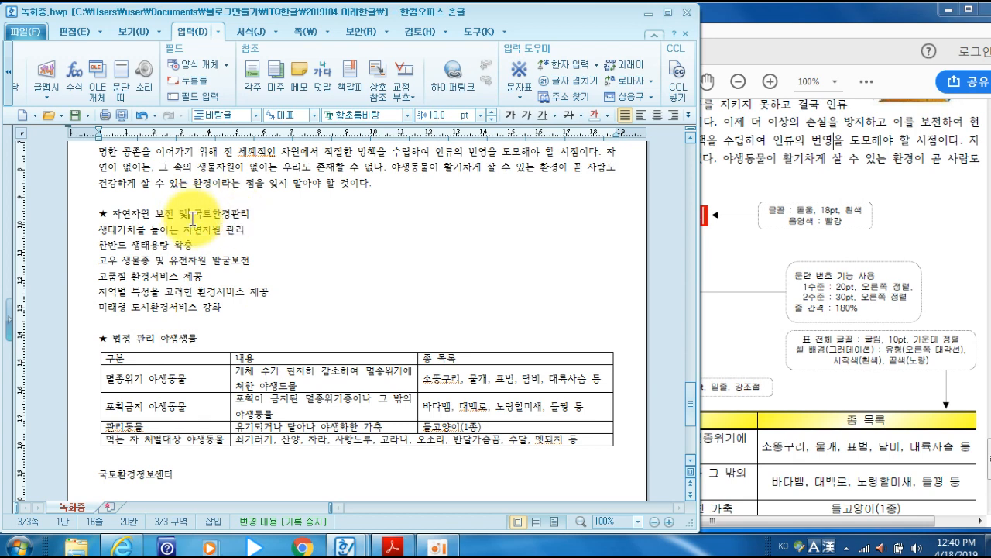
Set the whole heading line ★ 자연자원 보전 및 국토환경관리 to 18 pt
{"action": "left_click_drag", "start_coordinate": [101, 214], "coordinate": [267, 214]}
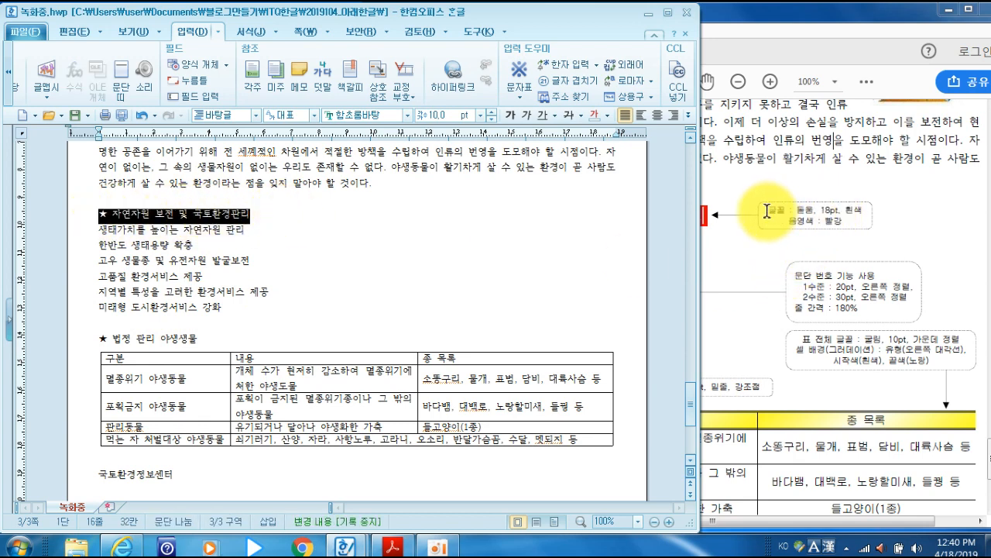
{"action": "key", "text": "alt+l"}
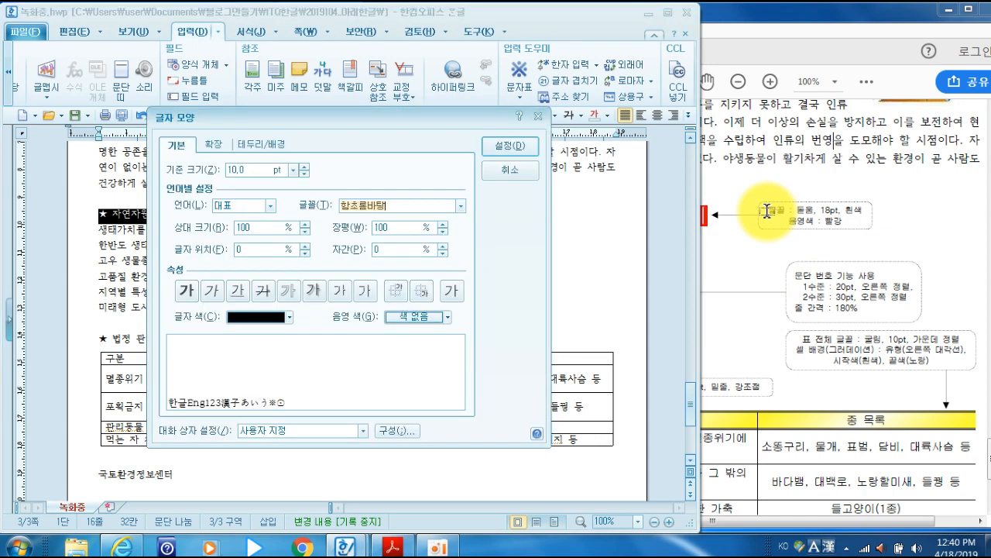
{"action": "left_click_drag", "start_coordinate": [258, 169], "coordinate": [158, 157]}
{"action": "type", "text": "18"}
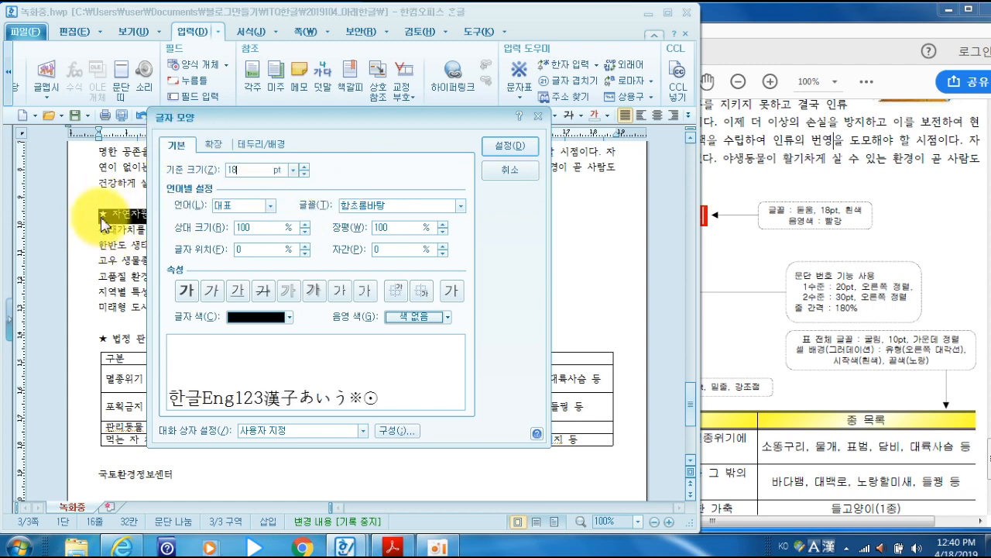
{"action": "left_click", "coordinate": [510, 145]}
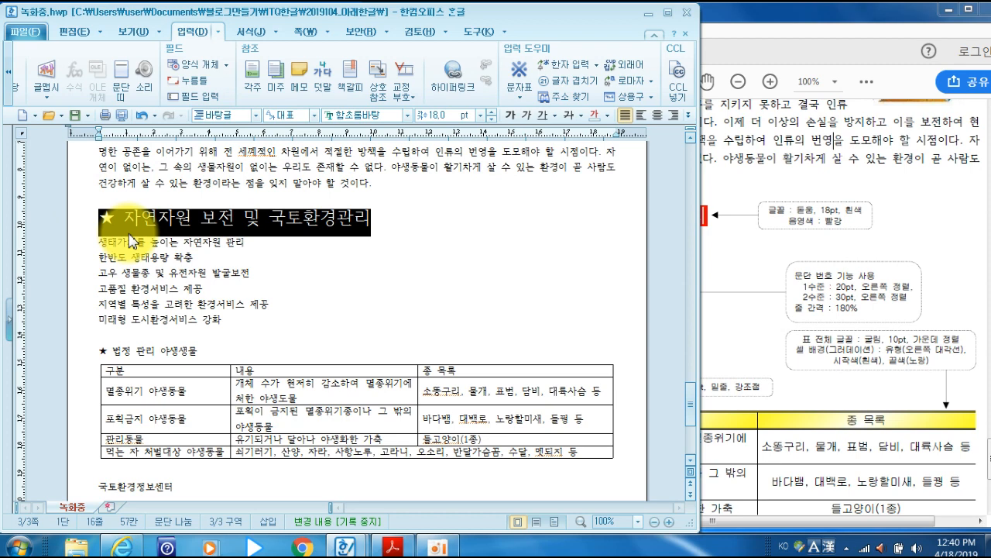
Format the heading text 자연자원 보전 및 국토환경관리, without its star, in 돋움 with white text and red shading
{"action": "left_click_drag", "start_coordinate": [126, 220], "coordinate": [407, 225]}
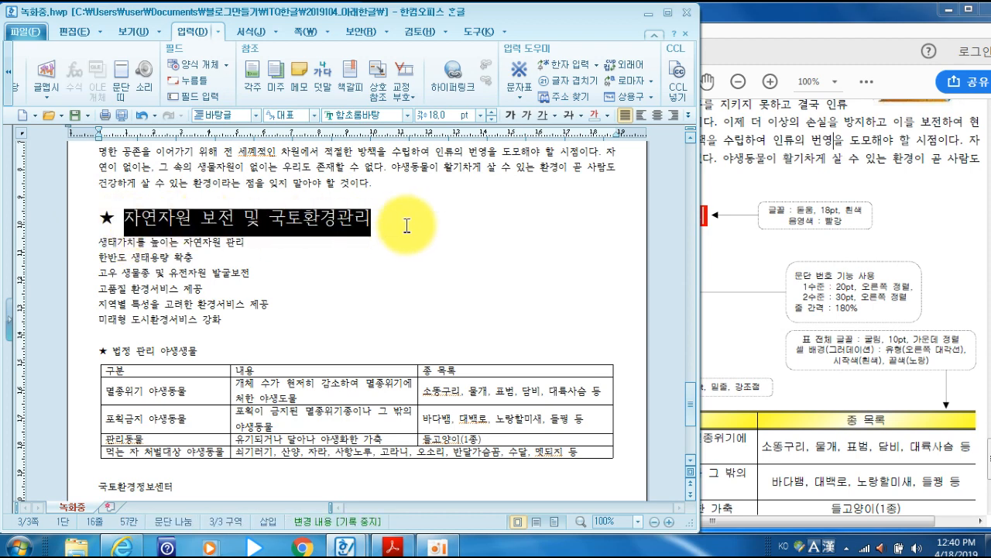
{"action": "key", "text": "alt+l"}
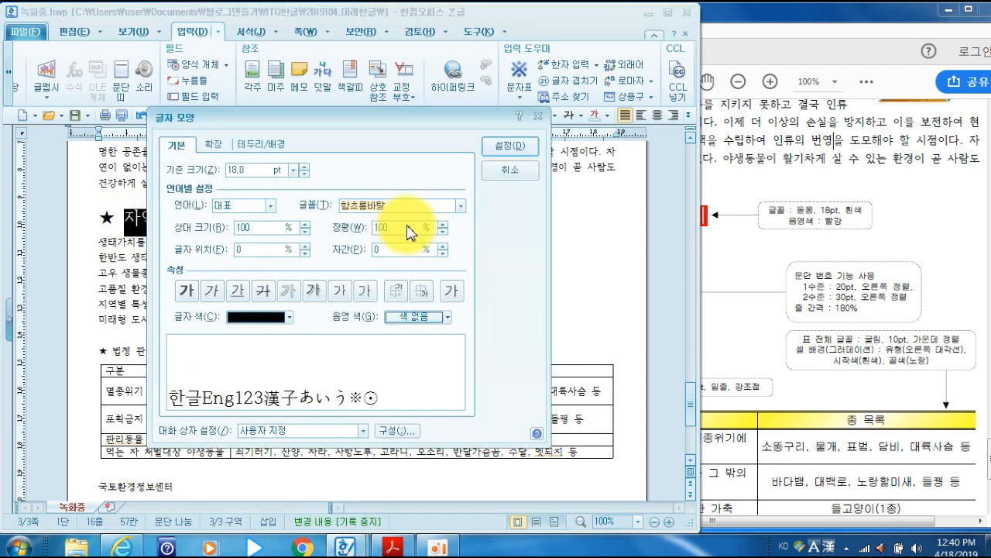
{"action": "type", "text": "돋움"}
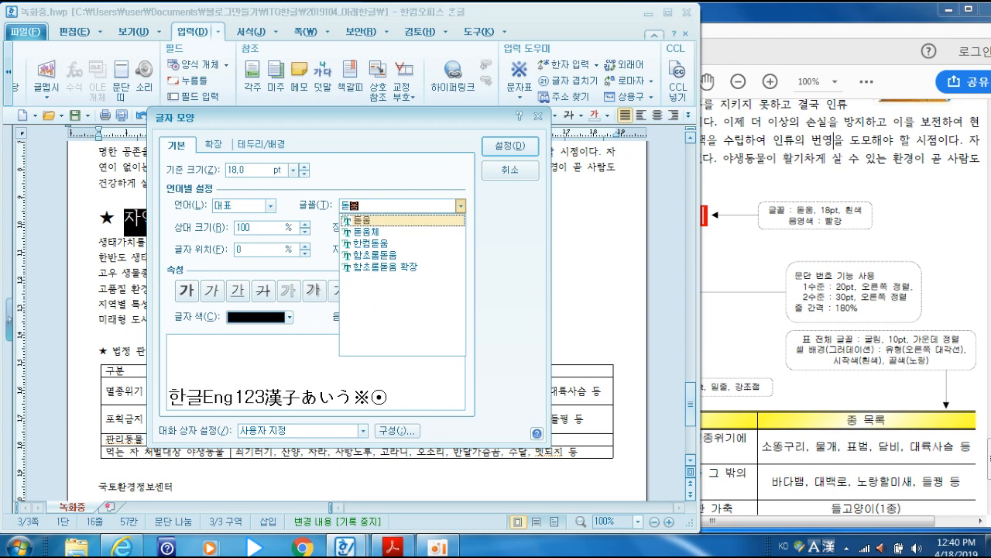
{"action": "left_click", "coordinate": [263, 318]}
{"action": "left_click", "coordinate": [234, 356]}
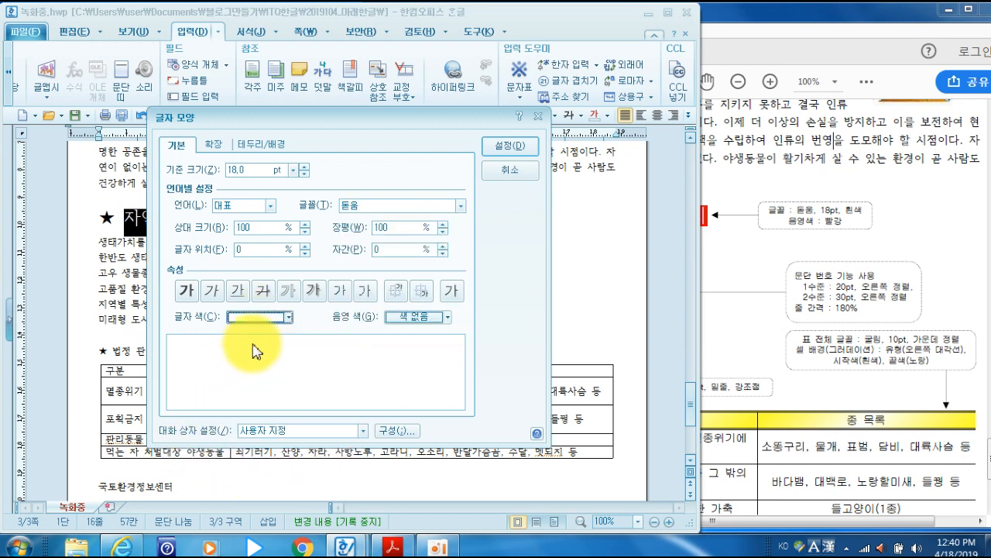
{"action": "left_click", "coordinate": [418, 317]}
{"action": "left_click", "coordinate": [404, 363]}
{"action": "left_click", "coordinate": [507, 147]}
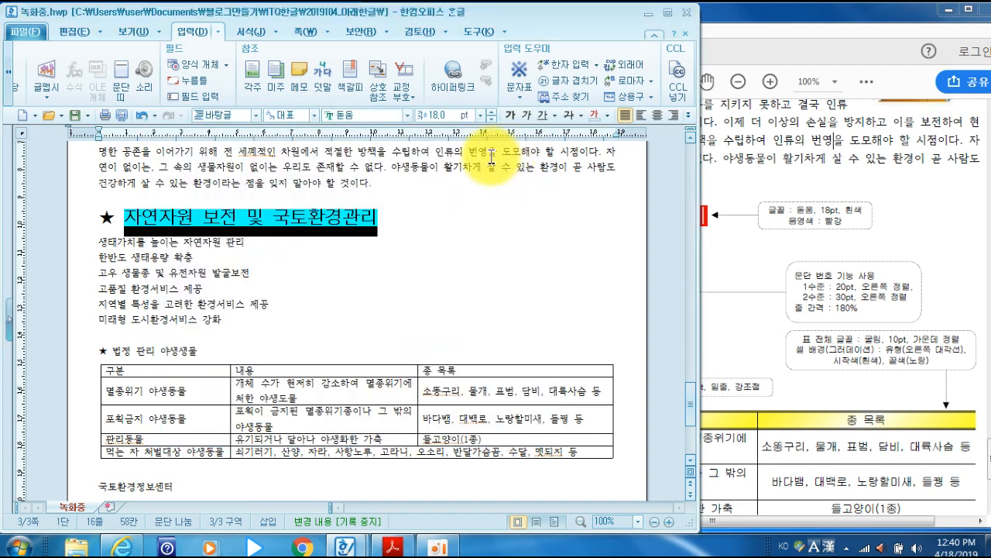
{"action": "left_click", "coordinate": [455, 231]}
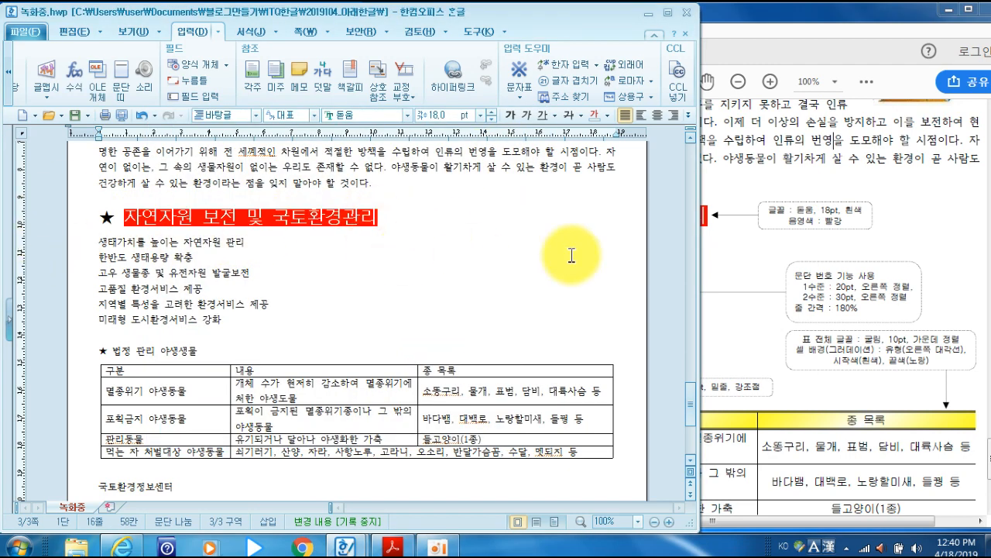
Set the line spacing of the six list lines under the first heading to 180%, as the exam PDF specifies
{"action": "left_click", "coordinate": [730, 269]}
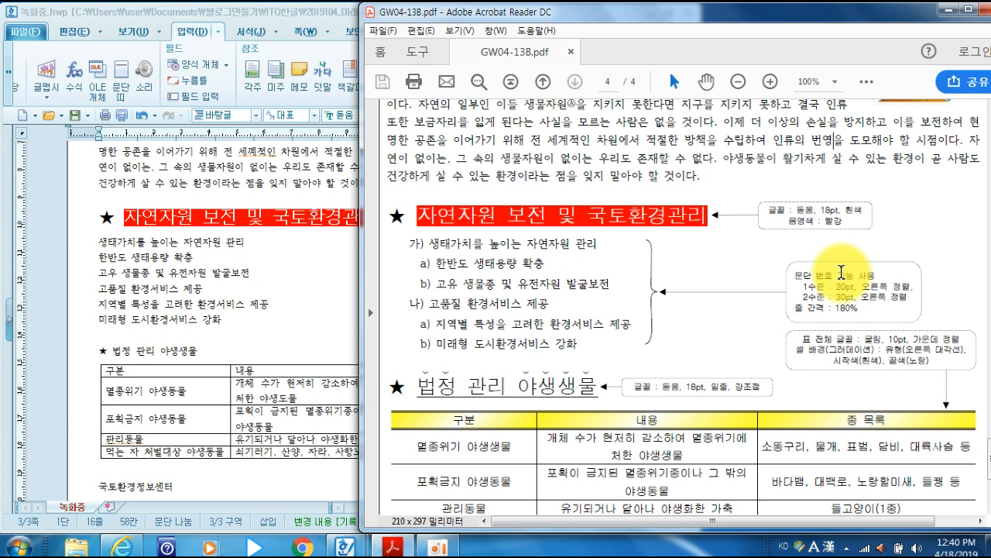
{"action": "left_click_drag", "start_coordinate": [99, 242], "coordinate": [223, 321]}
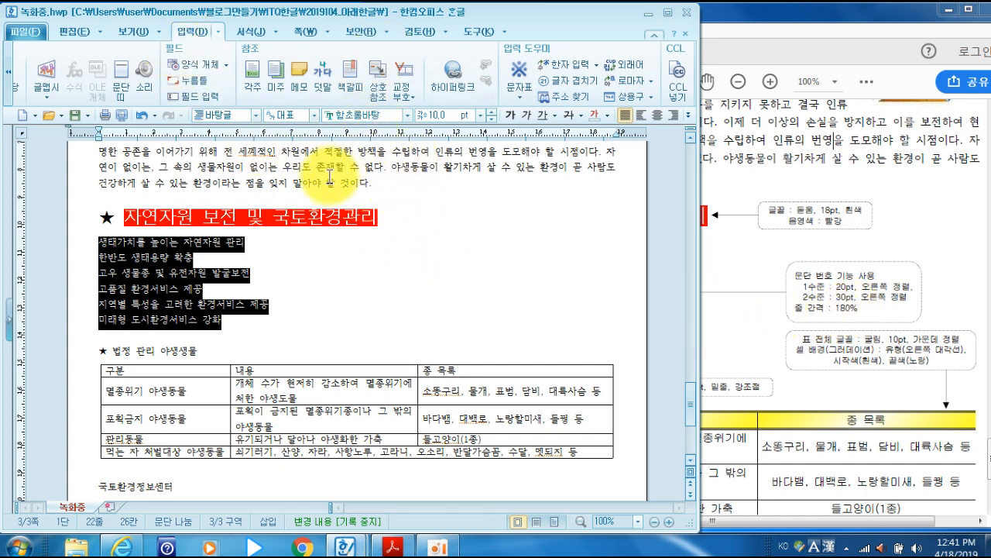
{"action": "key", "text": "alt+t"}
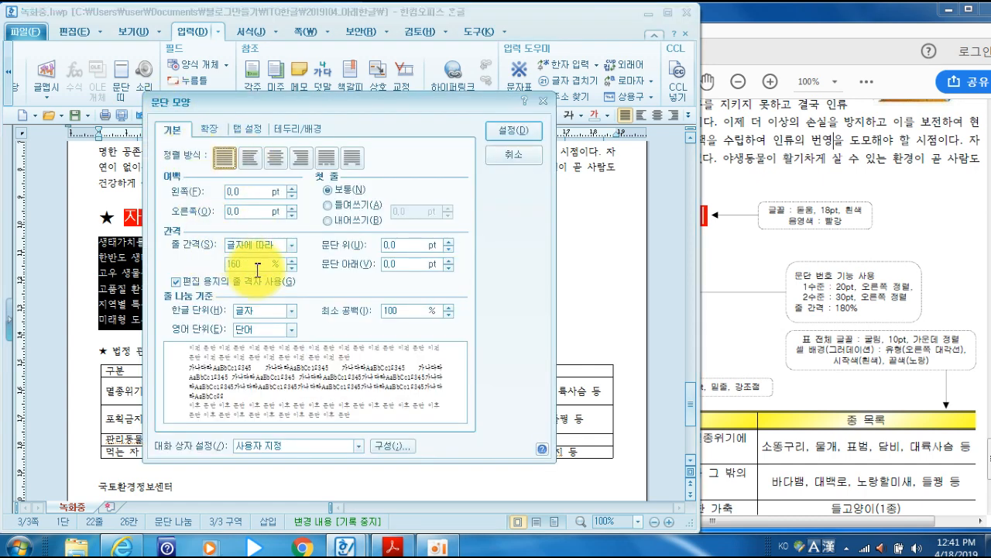
{"action": "left_click_drag", "start_coordinate": [256, 265], "coordinate": [189, 265]}
{"action": "type", "text": "180"}
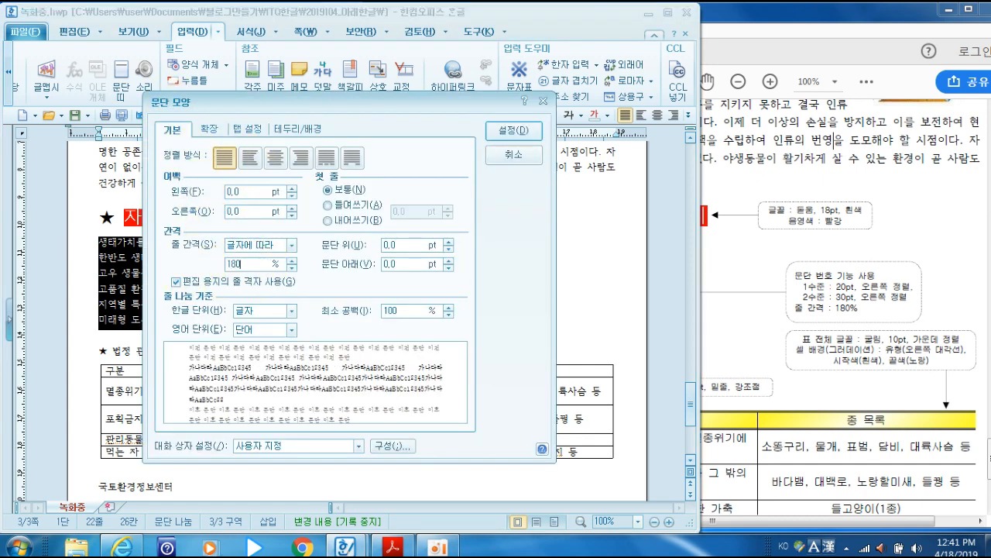
{"action": "left_click", "coordinate": [514, 137]}
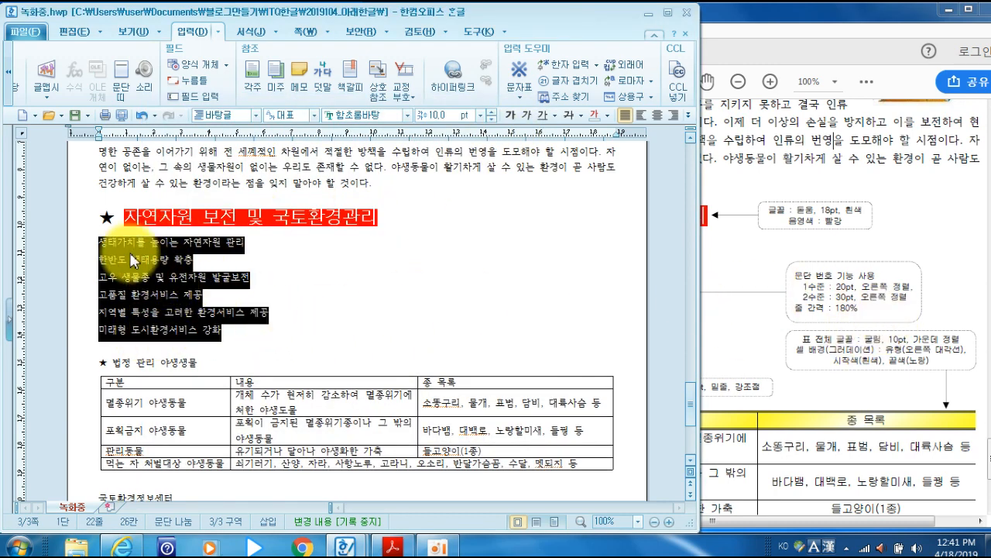
Open a user-defined paragraph numbering for the six list lines, based on the 1. 가. 1) 가) preset, and check the exam PDF's numbering
{"action": "right_click", "coordinate": [177, 267]}
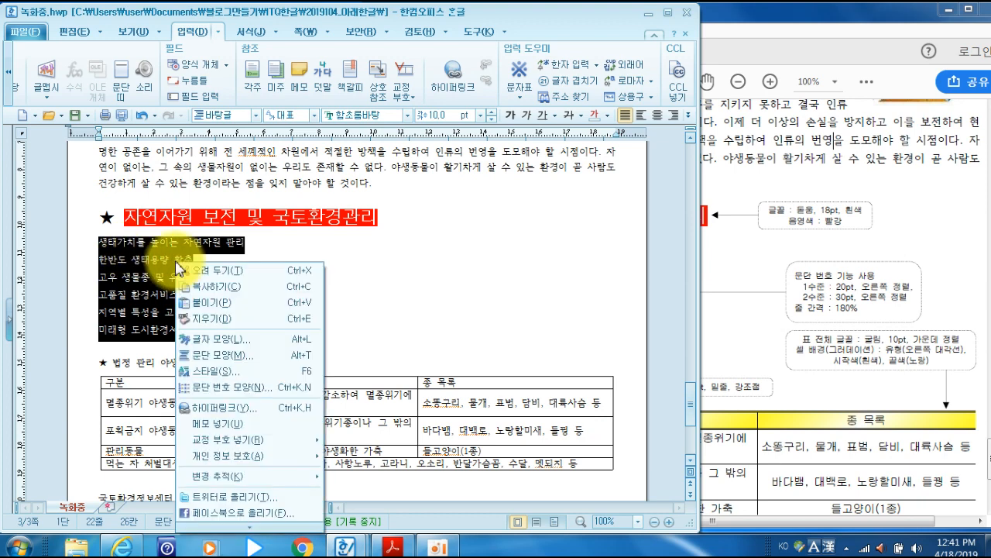
{"action": "left_click", "coordinate": [233, 393]}
{"action": "left_click_drag", "start_coordinate": [261, 107], "coordinate": [377, 66]}
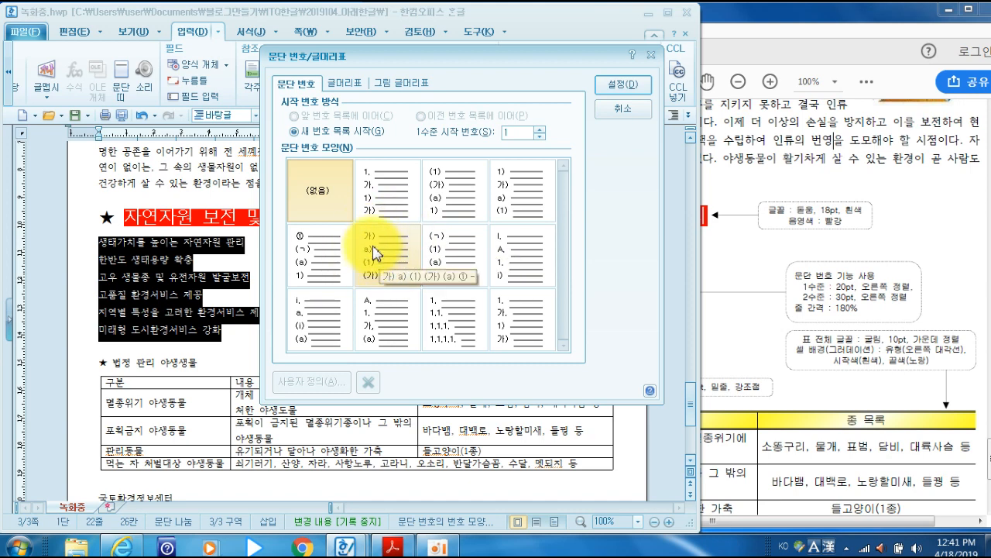
{"action": "left_click", "coordinate": [387, 197]}
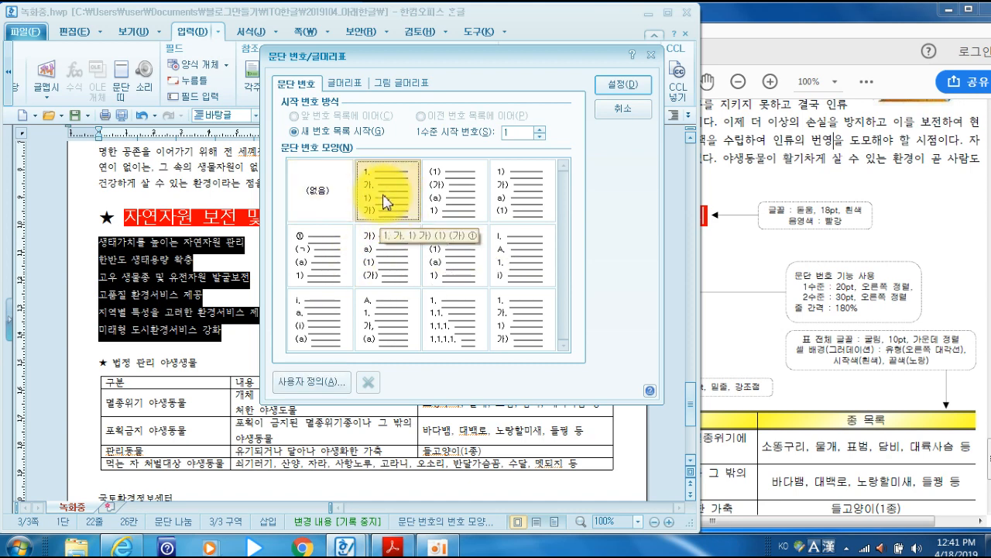
{"action": "left_click", "coordinate": [306, 391]}
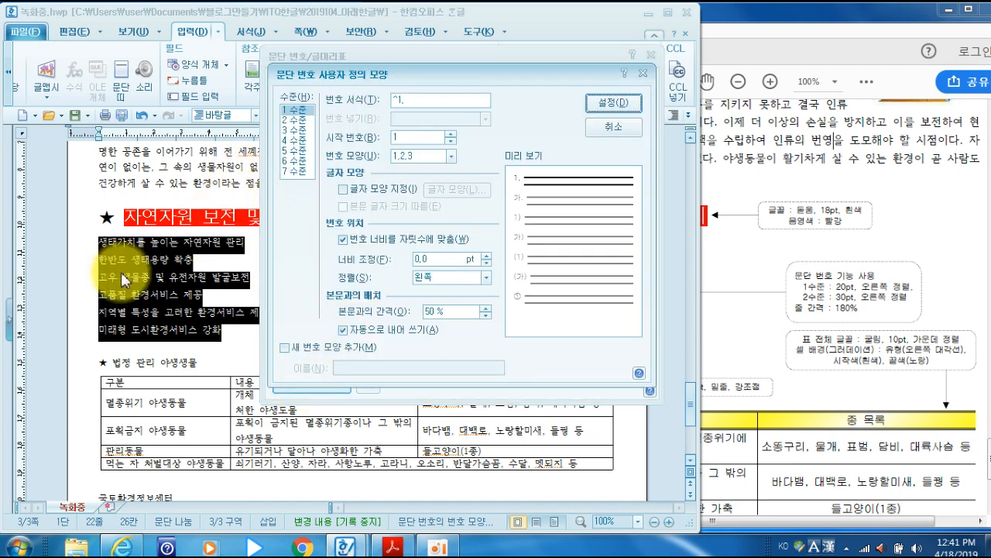
{"action": "left_click", "coordinate": [833, 26]}
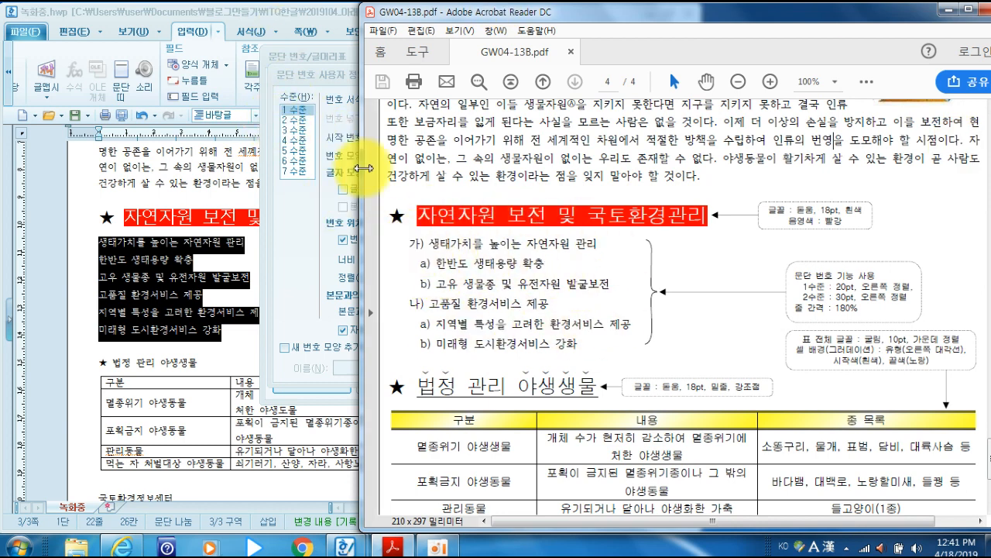
{"action": "left_click", "coordinate": [328, 20]}
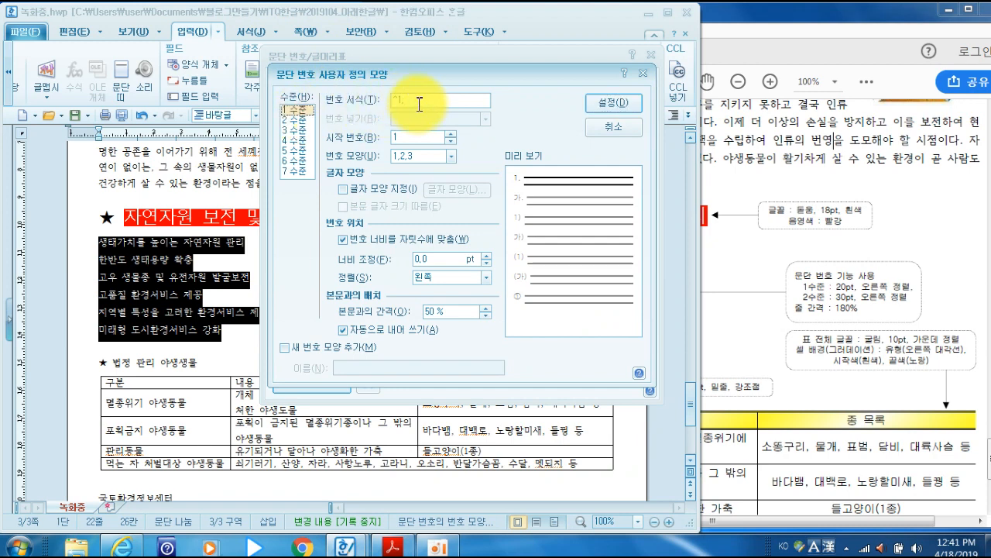
Define numbering level 1 as 가,나,다 with format ^1), 오른쪽 alignment and a 20 pt width adjustment
{"action": "left_click", "coordinate": [422, 157]}
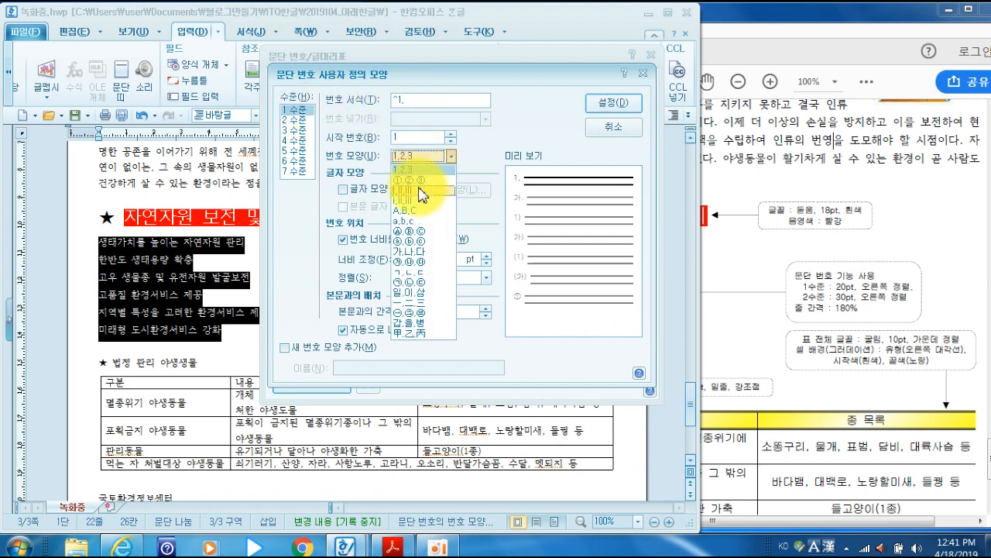
{"action": "left_click", "coordinate": [425, 253]}
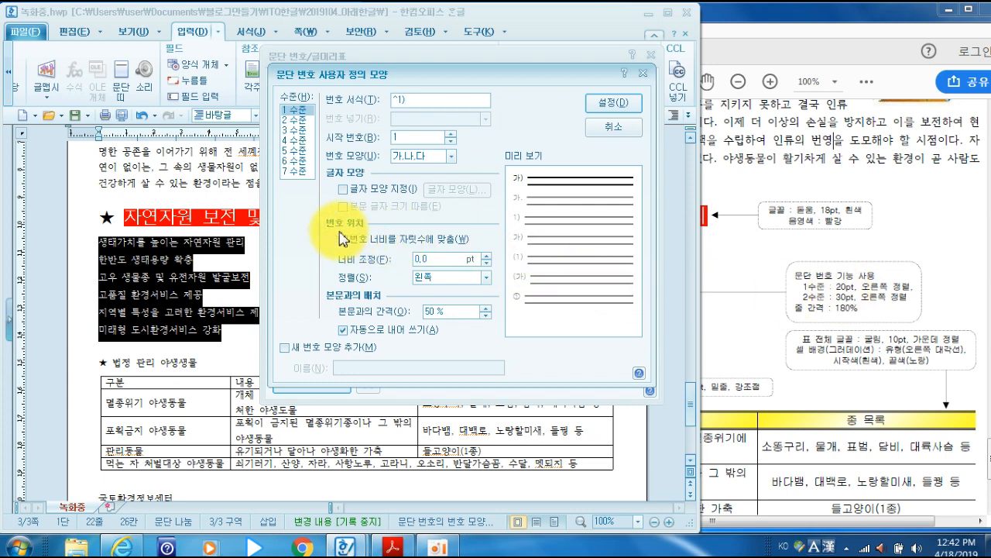
{"action": "left_click", "coordinate": [441, 279]}
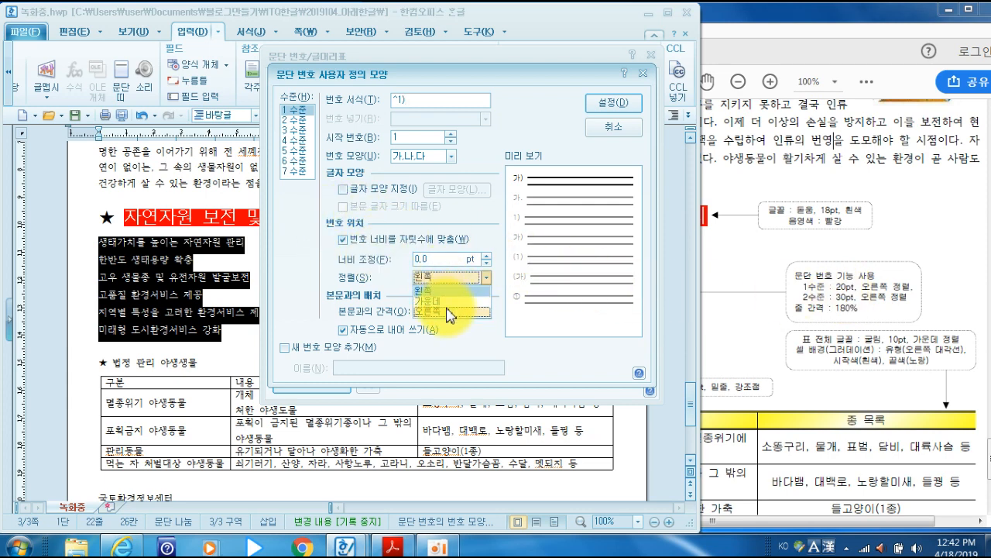
{"action": "left_click", "coordinate": [450, 314]}
{"action": "double_click", "coordinate": [439, 258]}
{"action": "type", "text": "20"}
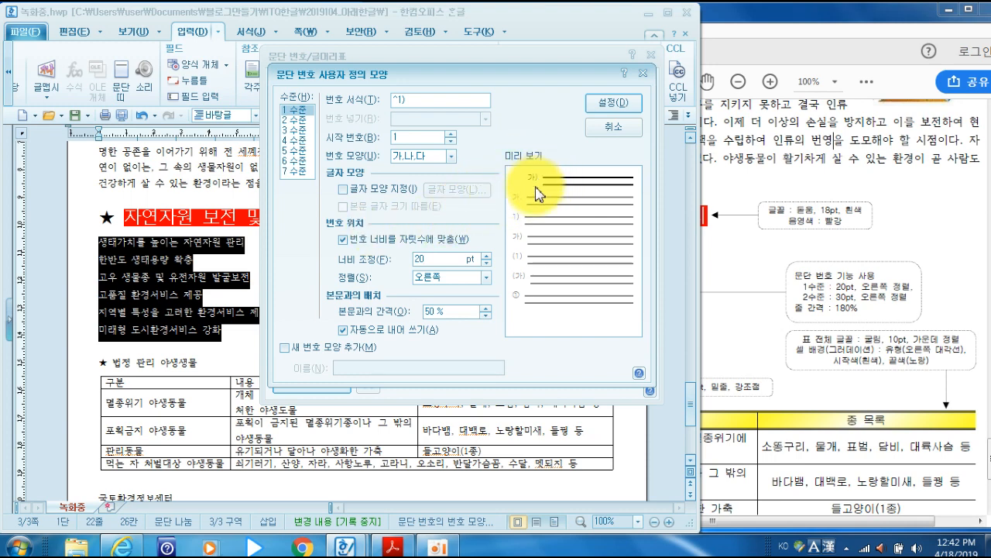
Define numbering level 2 as a,b,c with format ^2), 오른쪽 alignment and 30 pt width, and apply the custom numbering to the list
{"action": "left_click", "coordinate": [297, 120]}
{"action": "left_click", "coordinate": [416, 157]}
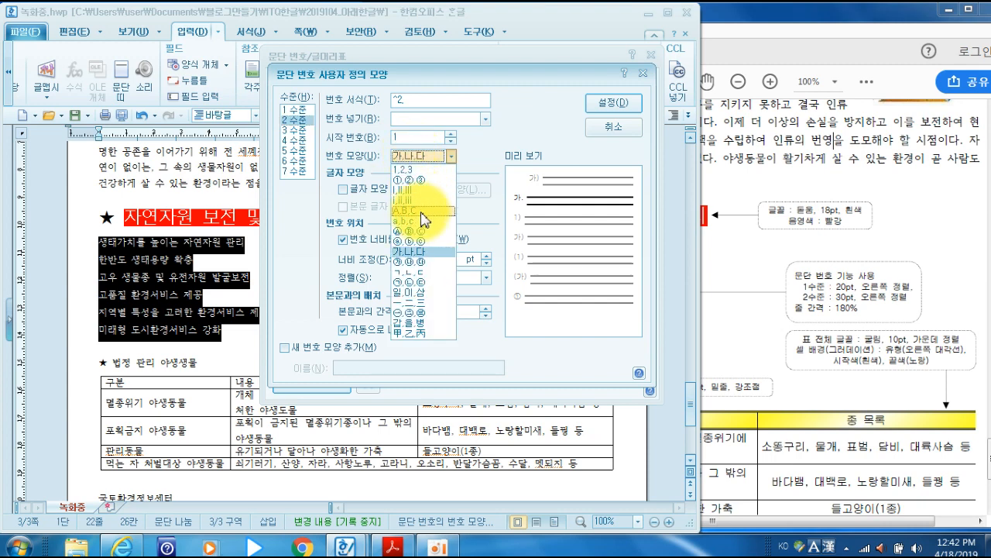
{"action": "left_click", "coordinate": [423, 221]}
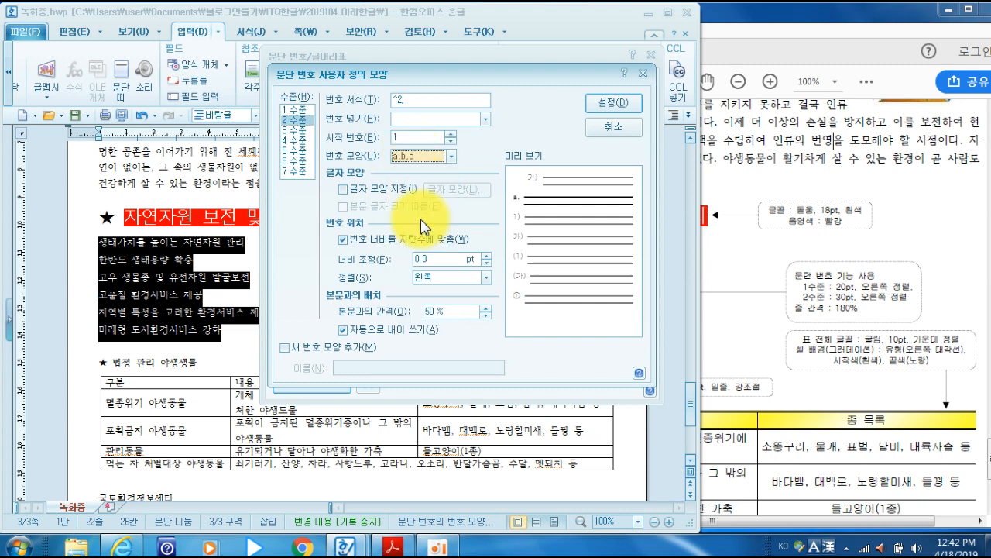
{"action": "left_click", "coordinate": [414, 99]}
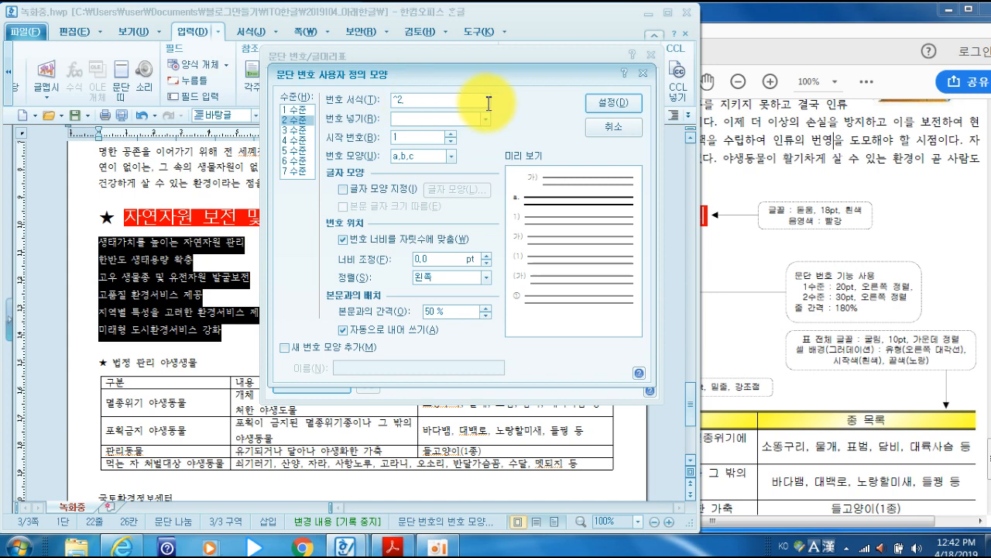
{"action": "key", "text": "BackSpace"}
{"action": "double_click", "coordinate": [416, 101]}
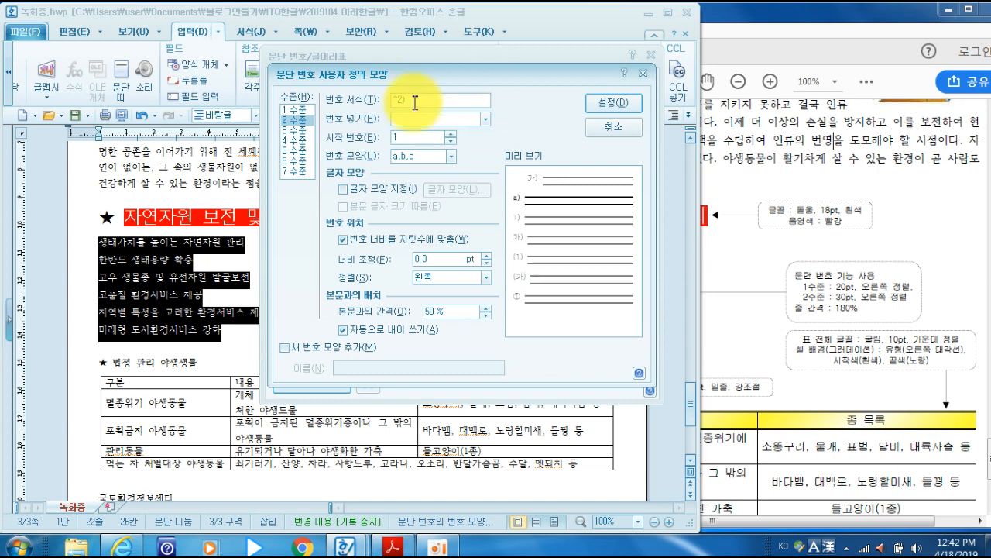
{"action": "left_click", "coordinate": [453, 277]}
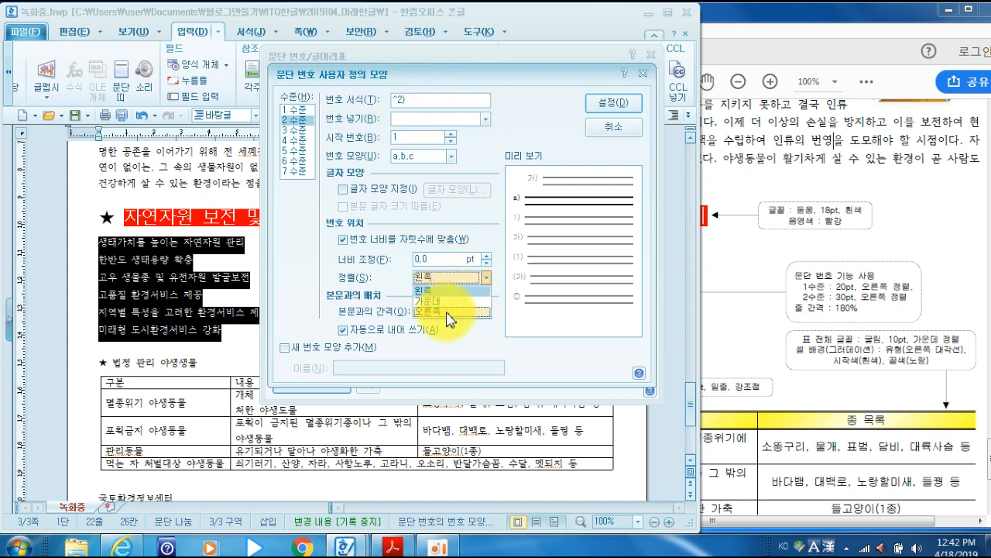
{"action": "left_click", "coordinate": [449, 311]}
{"action": "double_click", "coordinate": [436, 260]}
{"action": "type", "text": "30"}
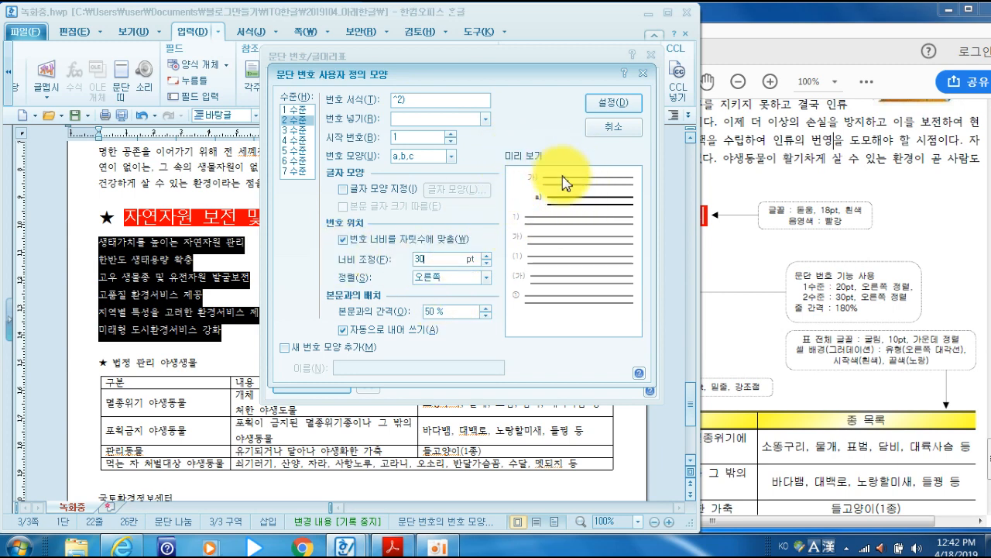
{"action": "left_click", "coordinate": [623, 104]}
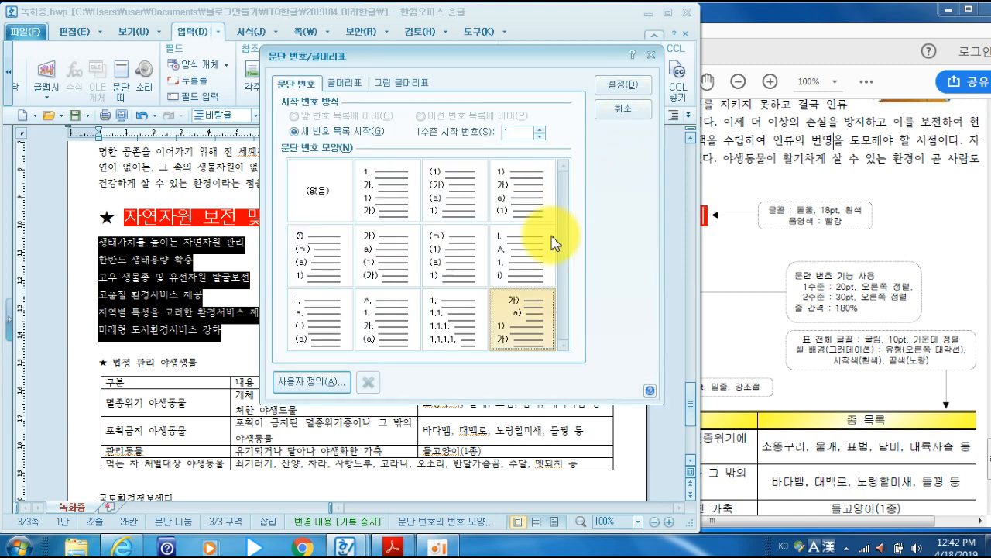
{"action": "left_click", "coordinate": [624, 83]}
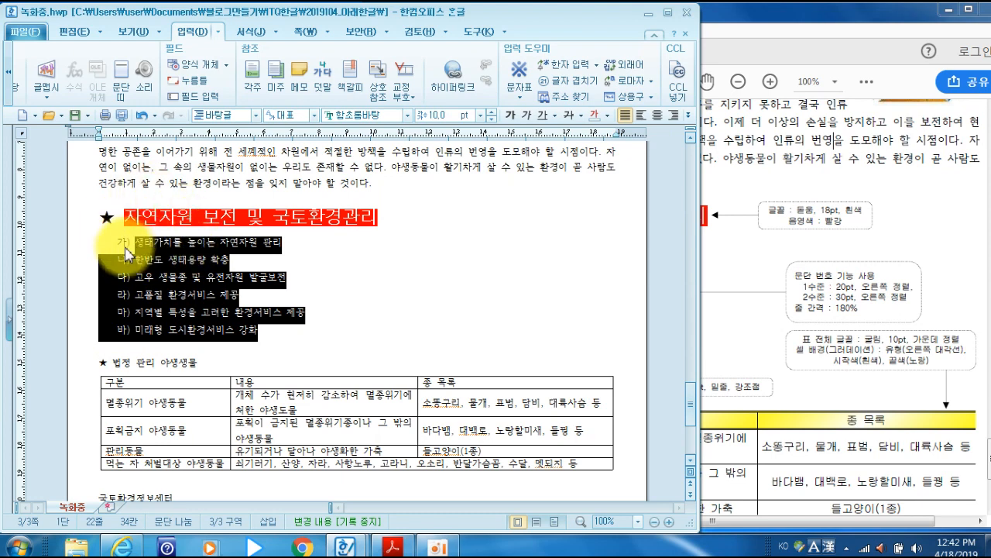
Demote the second and third list lines, from 한반도 생태용량 확충 on, by one numbering level to match the PDF
{"action": "left_click", "coordinate": [188, 294]}
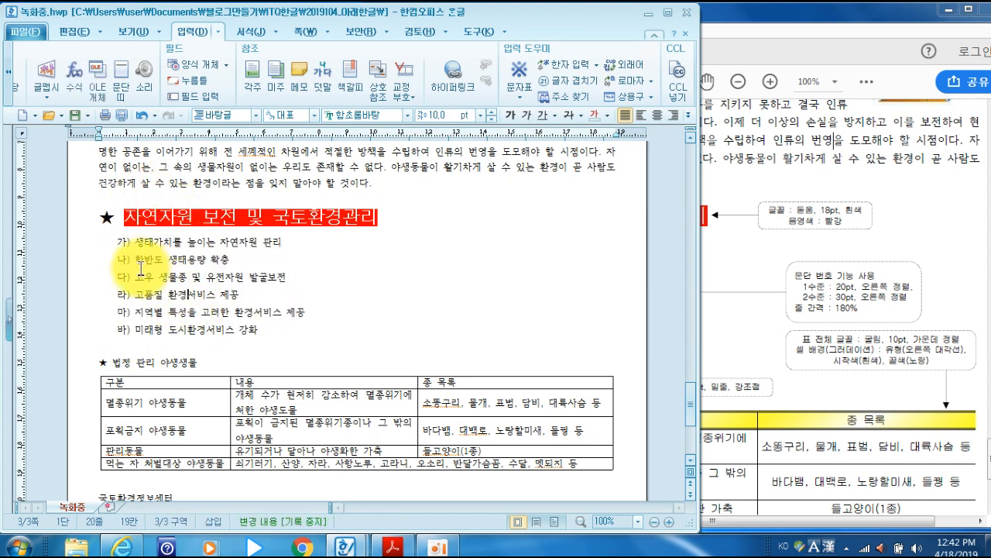
{"action": "mouse_move", "coordinate": [143, 258]}
{"action": "left_mouse_down"}
{"action": "mouse_move", "coordinate": [200, 277]}
{"action": "mouse_move", "coordinate": [161, 263]}
{"action": "left_mouse_up"}
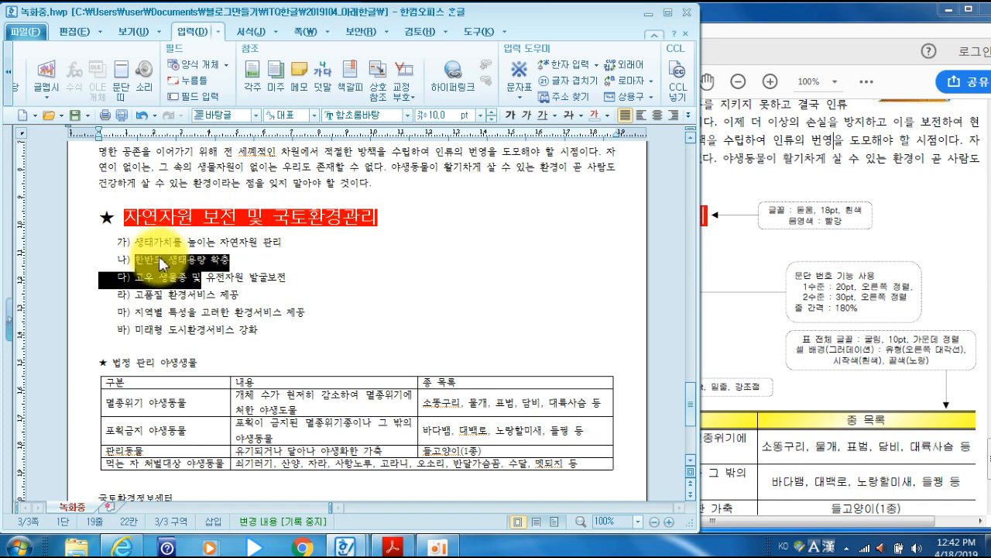
{"action": "left_click", "coordinate": [888, 236]}
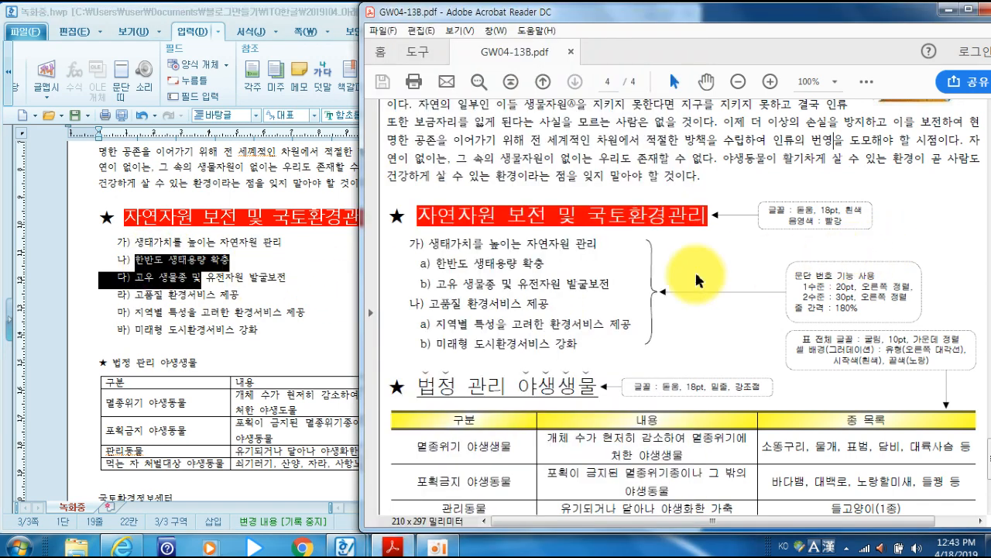
{"action": "left_click", "coordinate": [170, 269]}
{"action": "left_click_drag", "start_coordinate": [163, 260], "coordinate": [191, 277]}
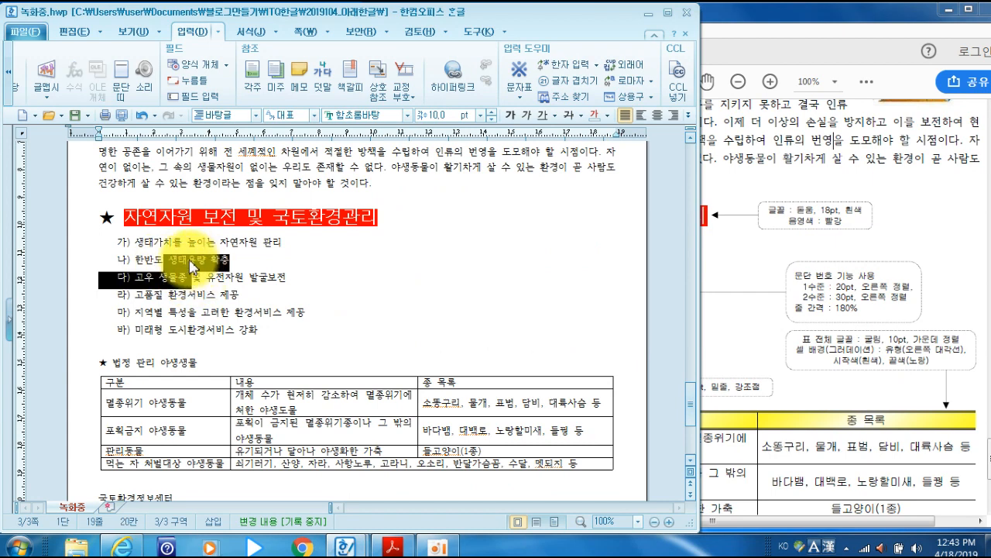
{"action": "left_click", "coordinate": [256, 32]}
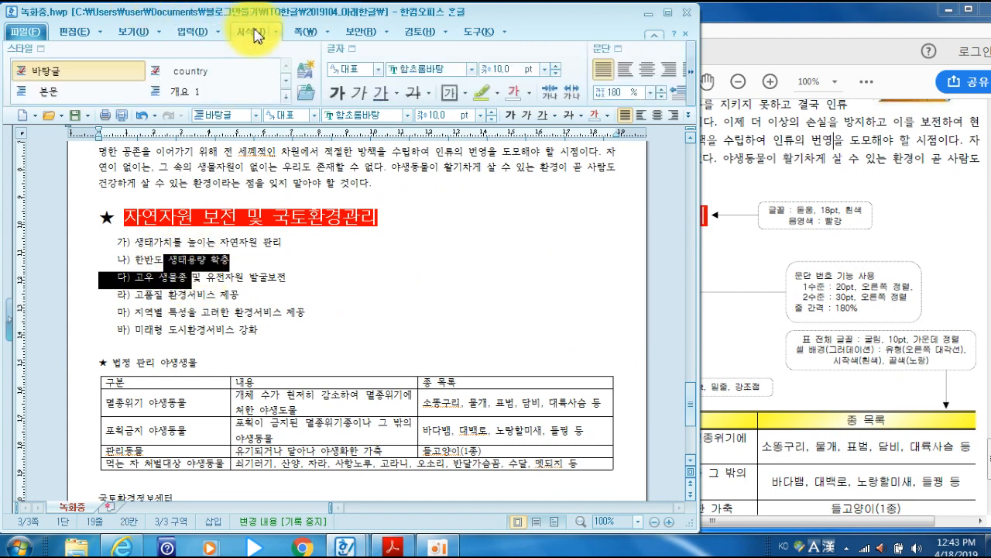
{"action": "left_click", "coordinate": [692, 93]}
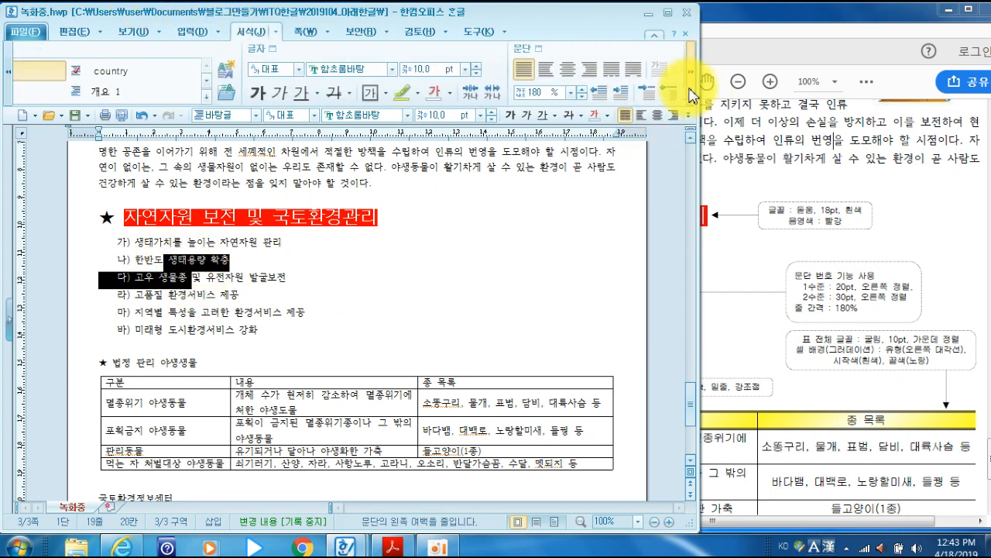
{"action": "left_click", "coordinate": [689, 93]}
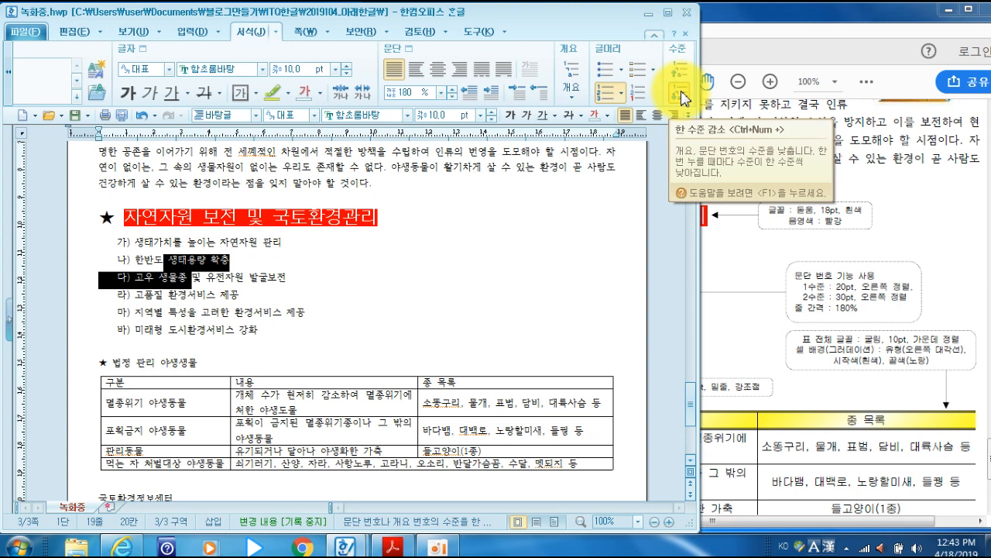
{"action": "left_click", "coordinate": [682, 97]}
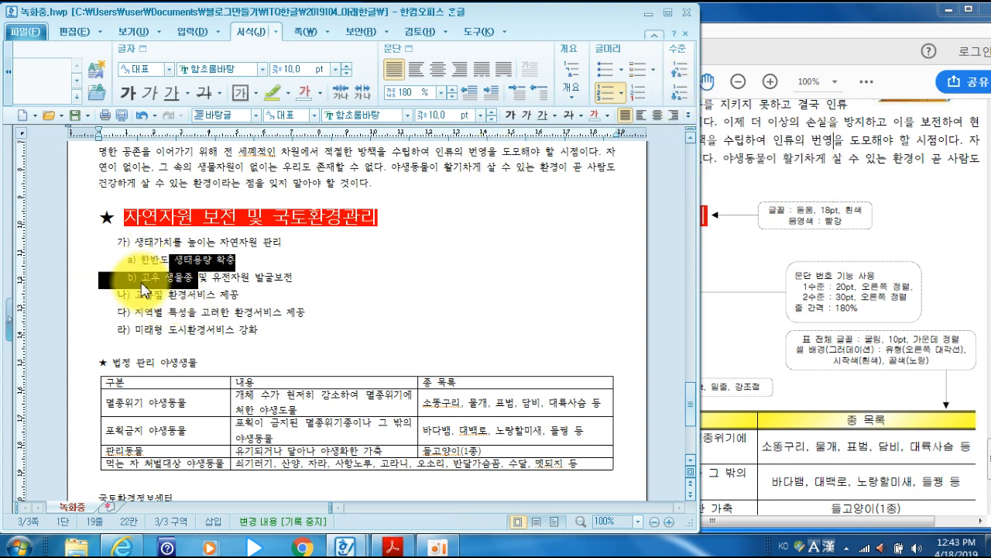
Demote the last two list lines, 지역별 특성을 고려한 환경서비스 제공 and 미래형 도시환경서비스 강화, by one numbering level
{"action": "left_click_drag", "start_coordinate": [153, 312], "coordinate": [187, 329]}
{"action": "left_click", "coordinate": [680, 95]}
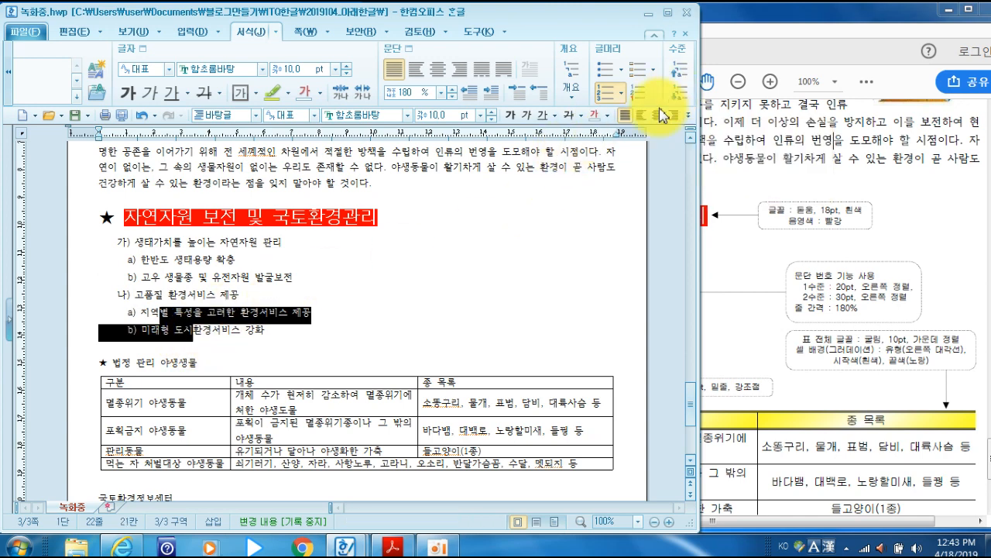
{"action": "left_click", "coordinate": [257, 337]}
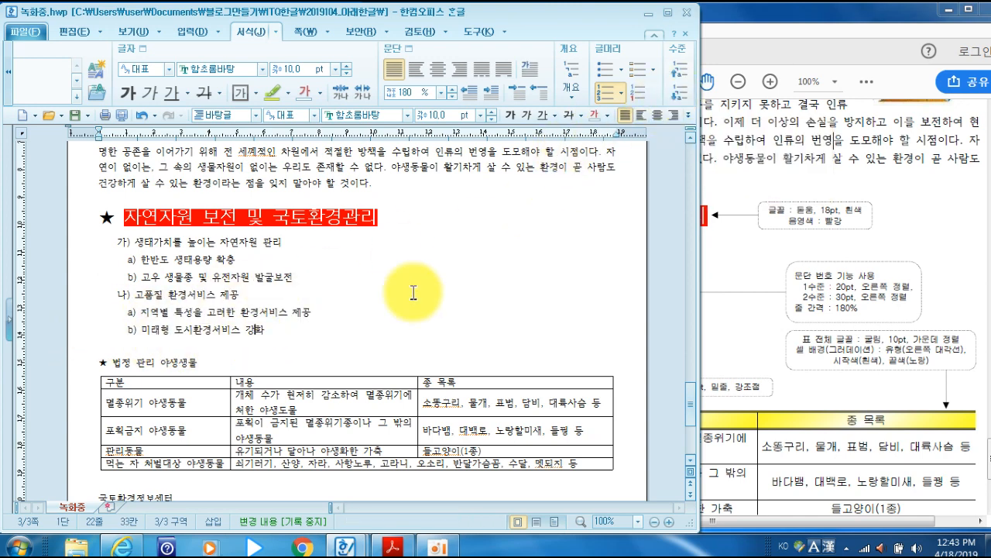
Set the whole heading line ★ 법정 관리 야생생물 above the table to 18 pt, as the exam PDF specifies
{"action": "left_click", "coordinate": [849, 245]}
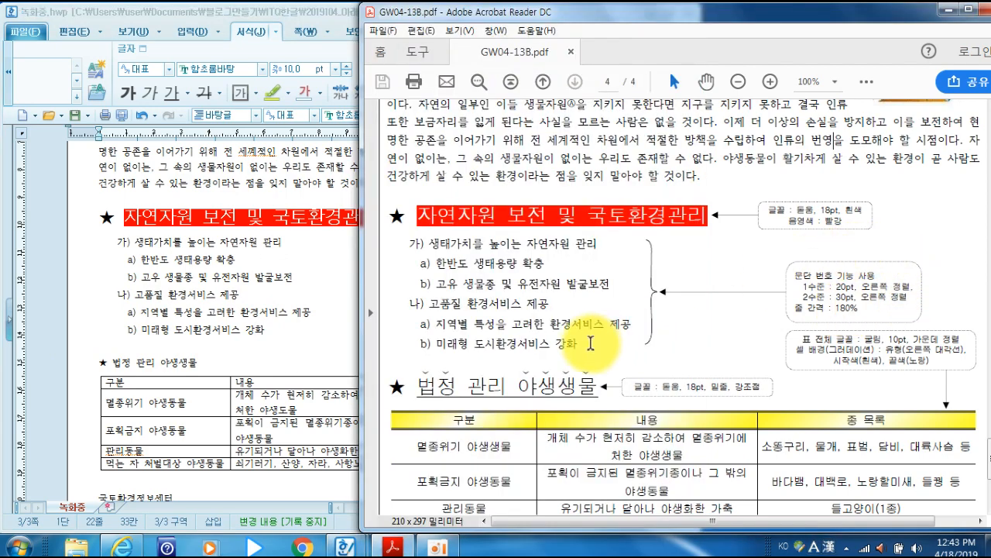
{"action": "left_click", "coordinate": [308, 279]}
{"action": "scroll", "coordinate": [308, 279], "scroll_direction": "down", "scroll_amount": 3}
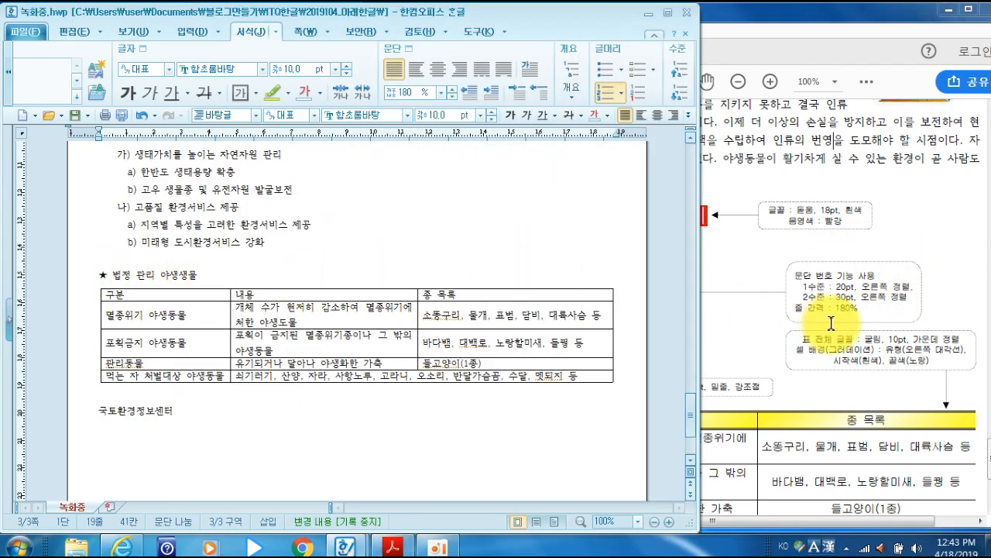
{"action": "left_click", "coordinate": [788, 333]}
{"action": "scroll", "coordinate": [788, 333], "scroll_direction": "down", "scroll_amount": 3}
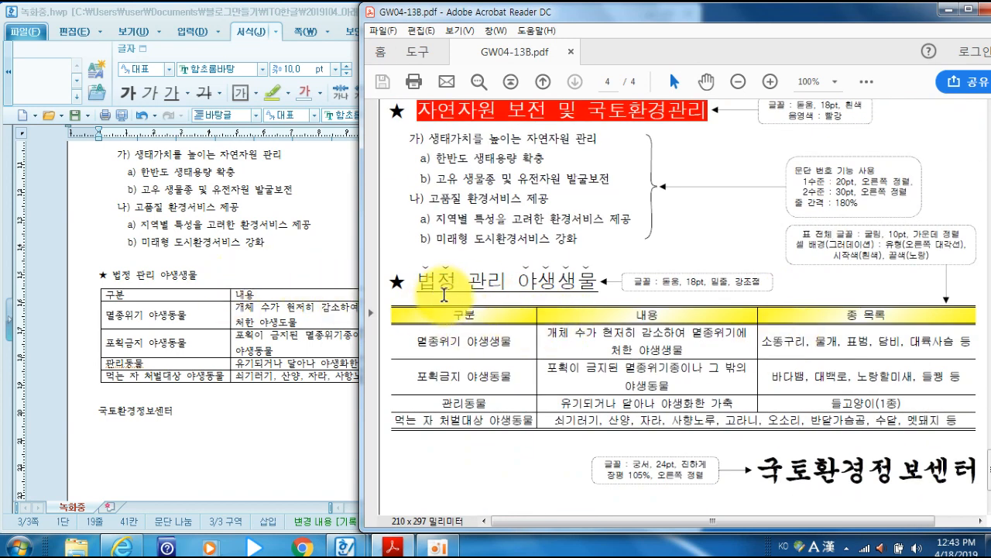
{"action": "left_click", "coordinate": [211, 264]}
{"action": "left_click_drag", "start_coordinate": [101, 275], "coordinate": [245, 276]}
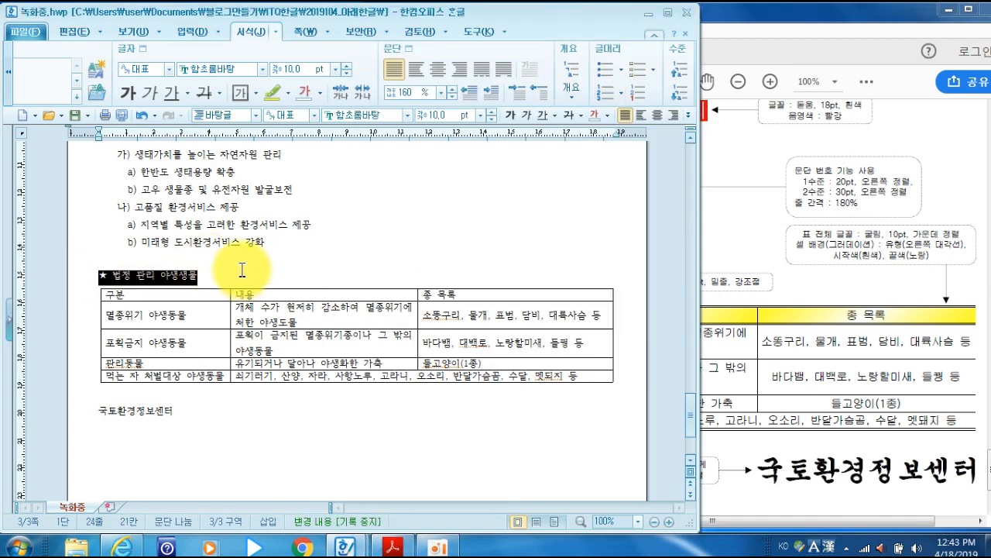
{"action": "key", "text": "alt+l"}
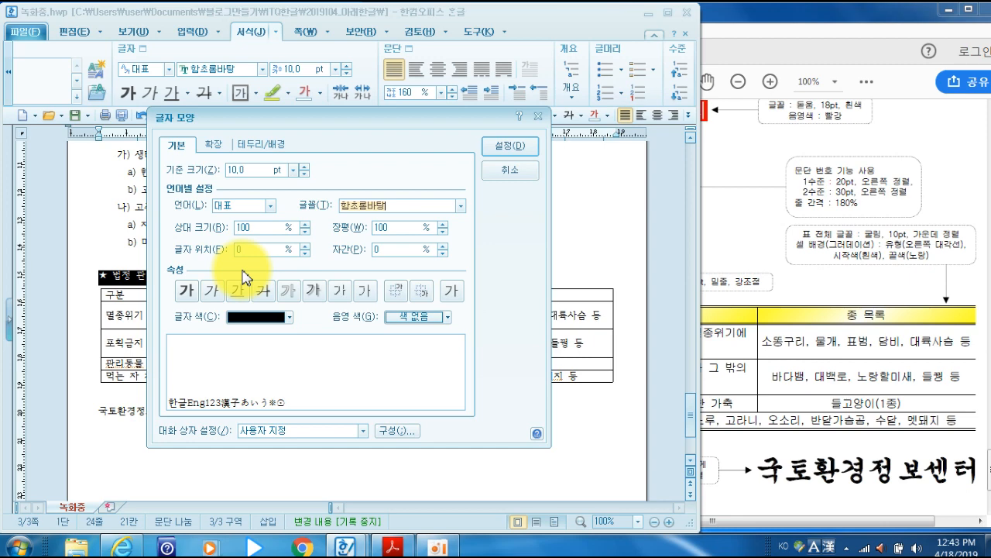
{"action": "type", "text": "18"}
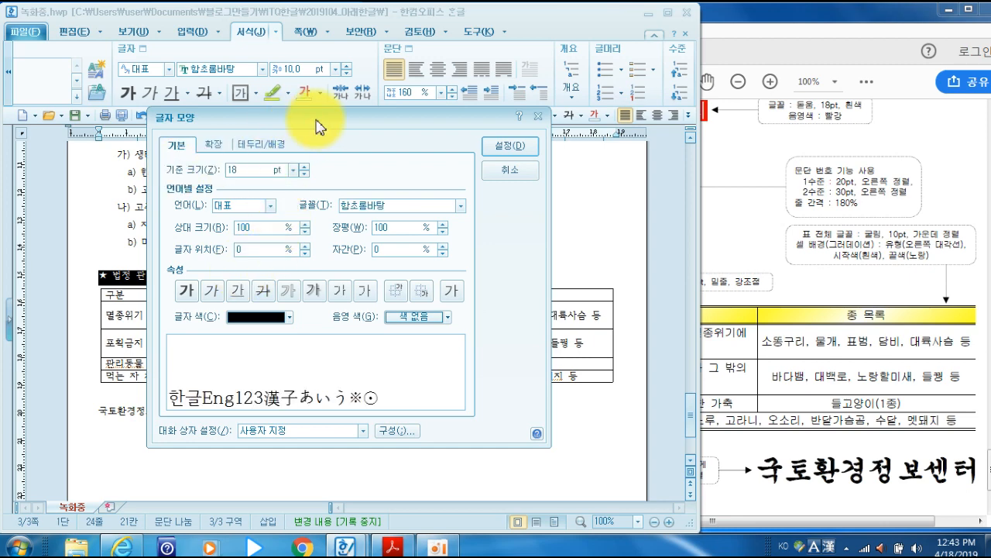
{"action": "left_click", "coordinate": [508, 145]}
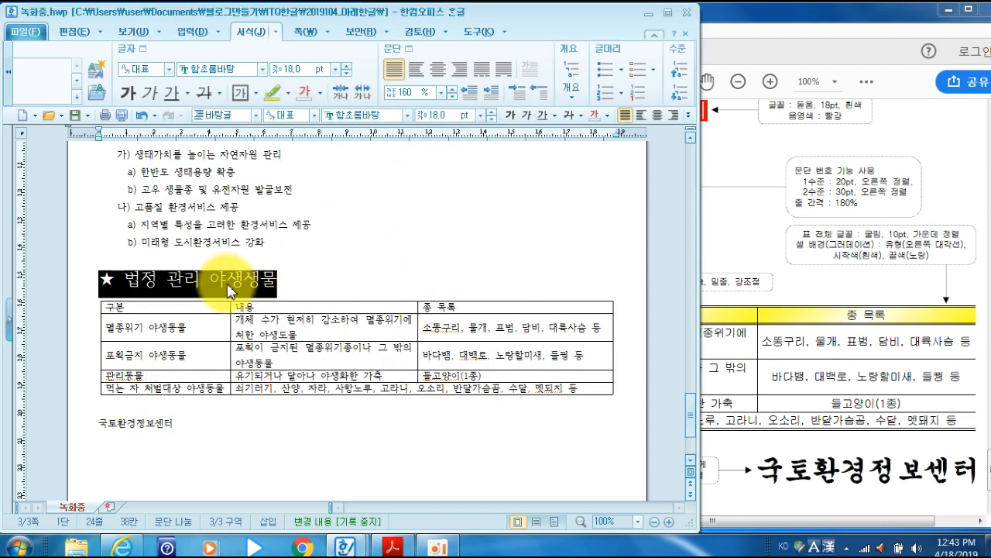
Format the heading text 법정 관리 야생생물, without the star, in 돋움 with an underline, as the exam PDF specifies
{"action": "left_click", "coordinate": [133, 285]}
{"action": "left_click_drag", "start_coordinate": [126, 279], "coordinate": [299, 277]}
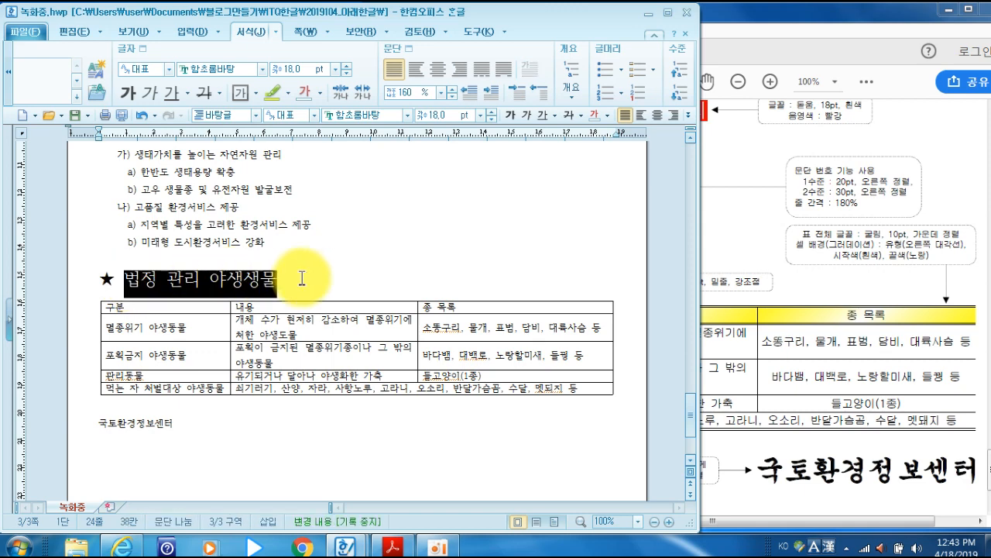
{"action": "key", "text": "alt+l"}
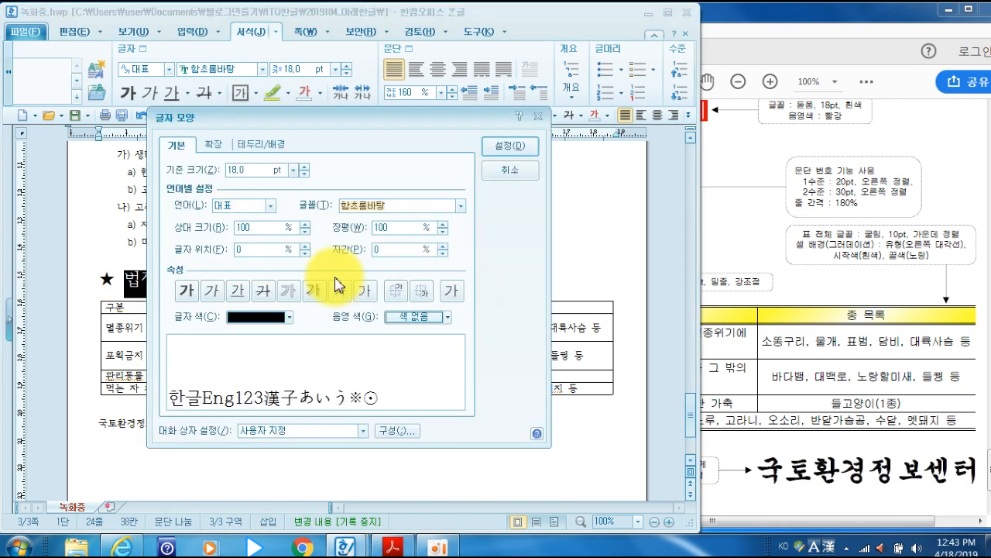
{"action": "type", "text": "돋"}
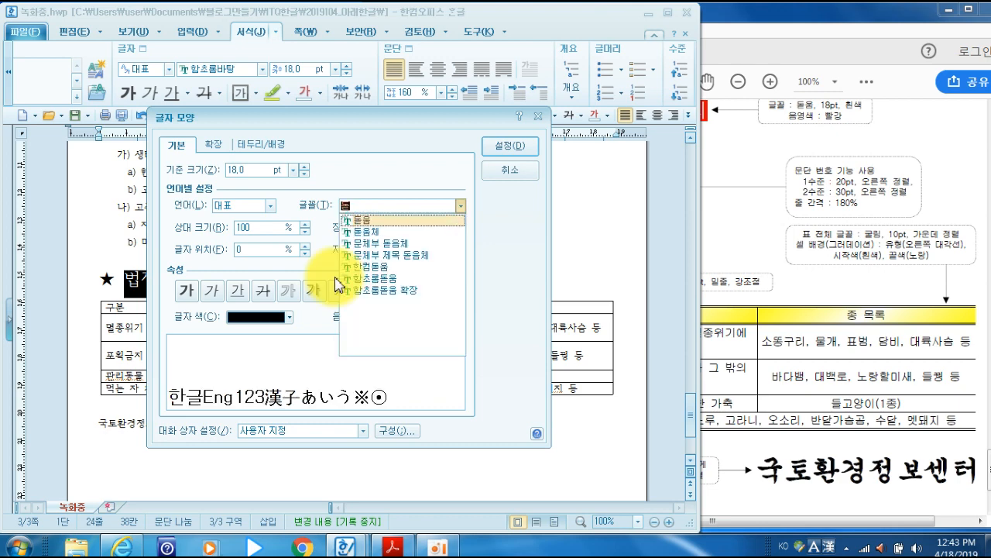
{"action": "type", "text": "움"}
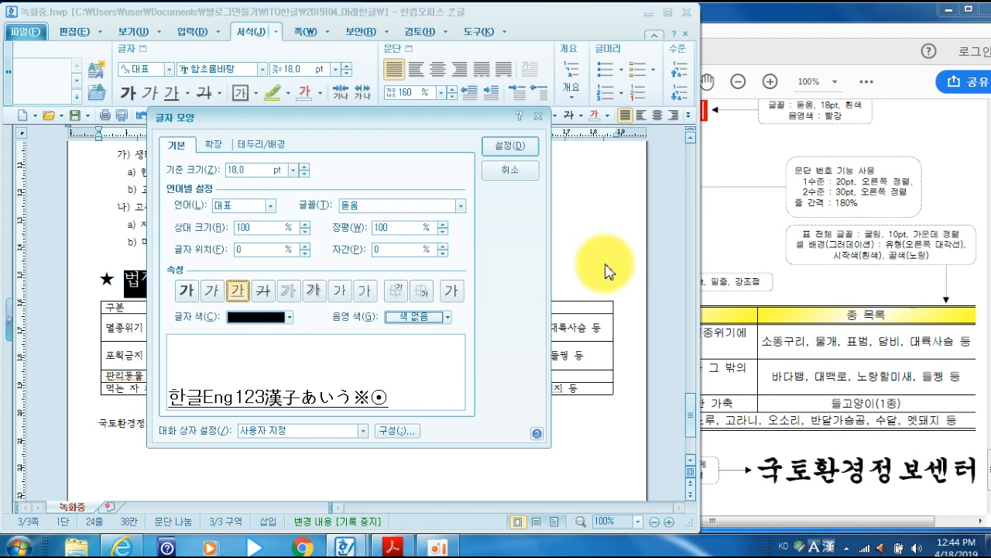
{"action": "left_click", "coordinate": [736, 235]}
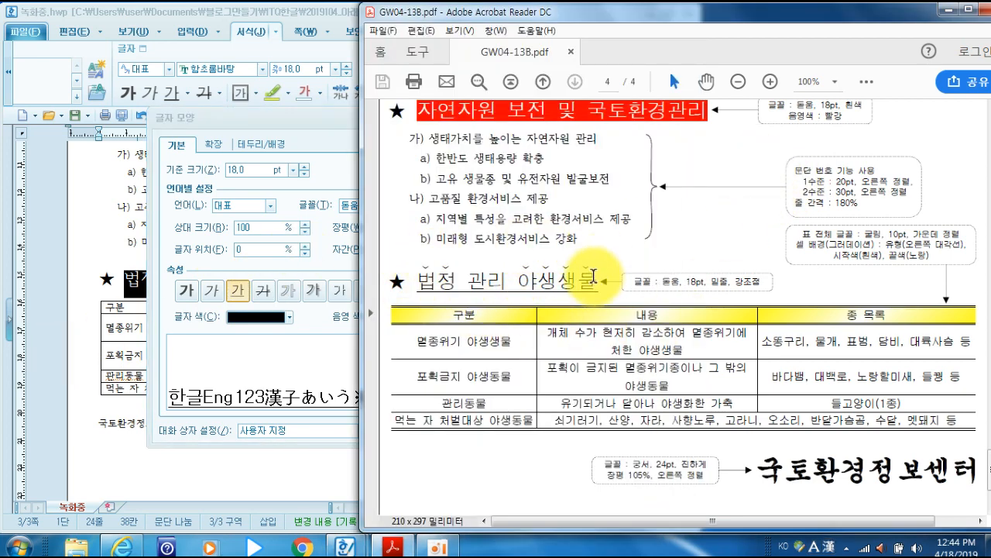
{"action": "left_click", "coordinate": [320, 14]}
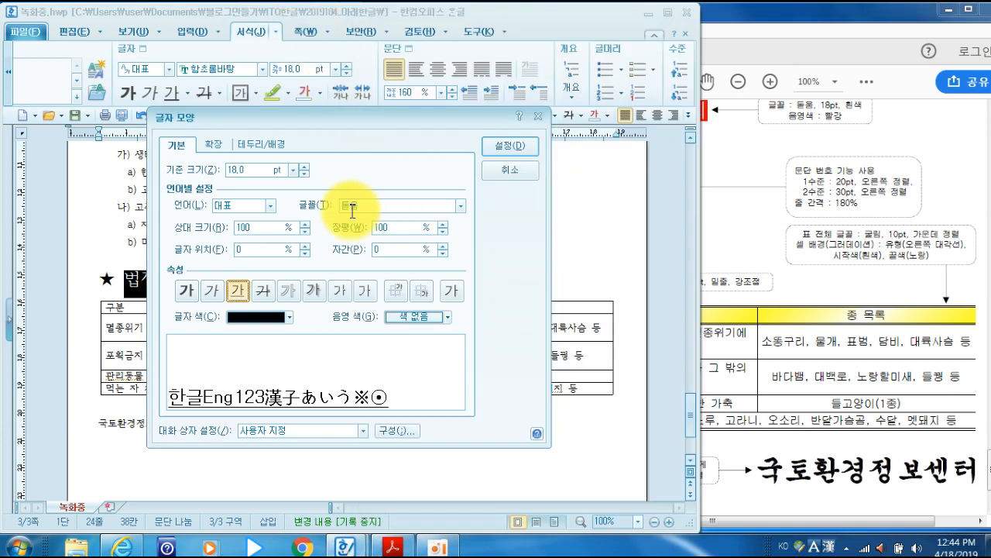
{"action": "left_click", "coordinate": [510, 151]}
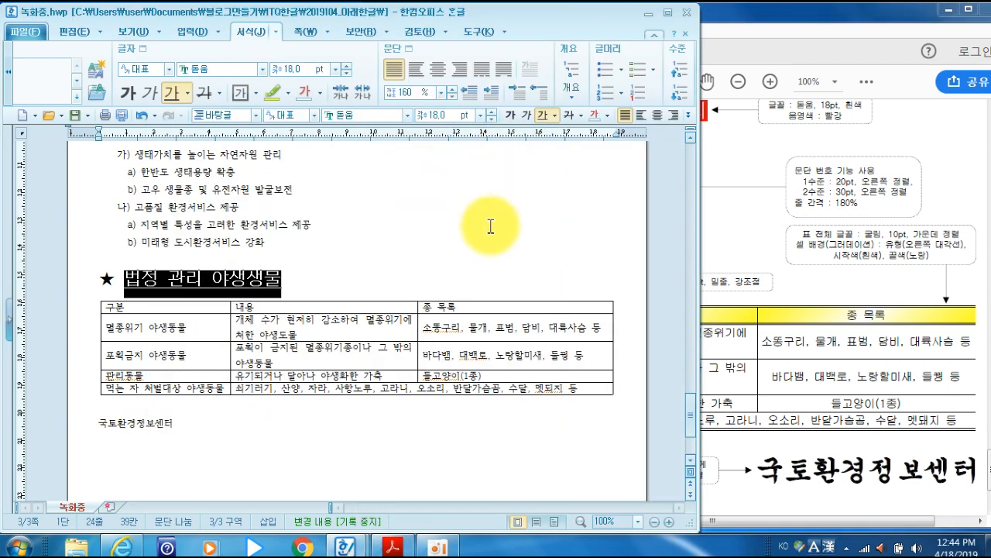
Add the ˇ-shaped emphasis mark (강조점) above the word 법정 in the heading over the table
{"action": "left_click", "coordinate": [380, 266]}
{"action": "left_click_drag", "start_coordinate": [126, 279], "coordinate": [145, 279]}
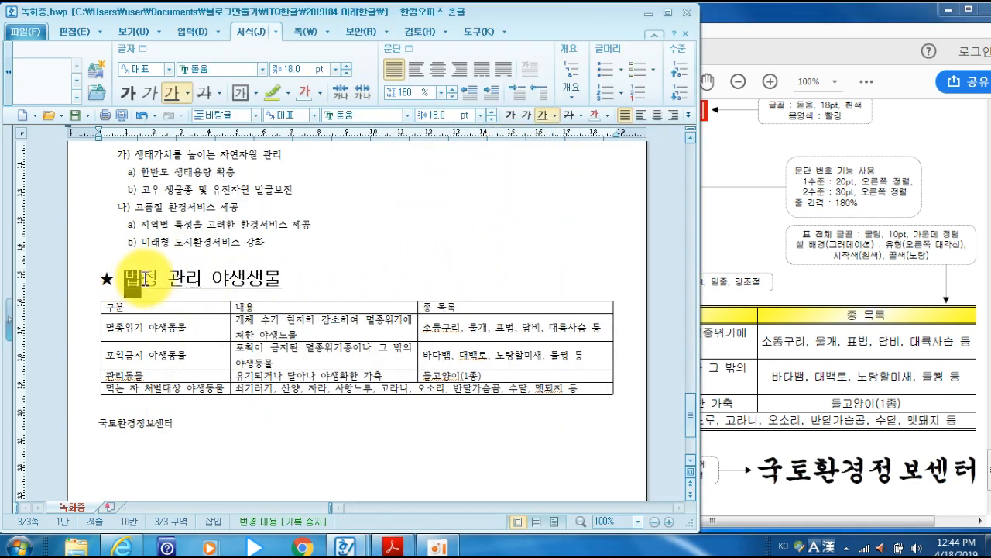
{"action": "mouse_move", "coordinate": [346, 547]}
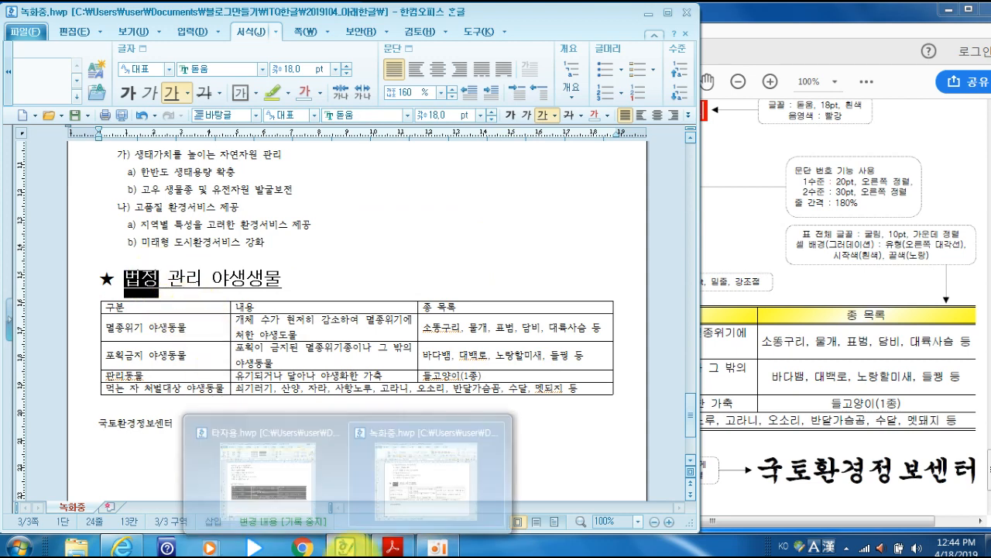
{"action": "key", "text": "alt+l"}
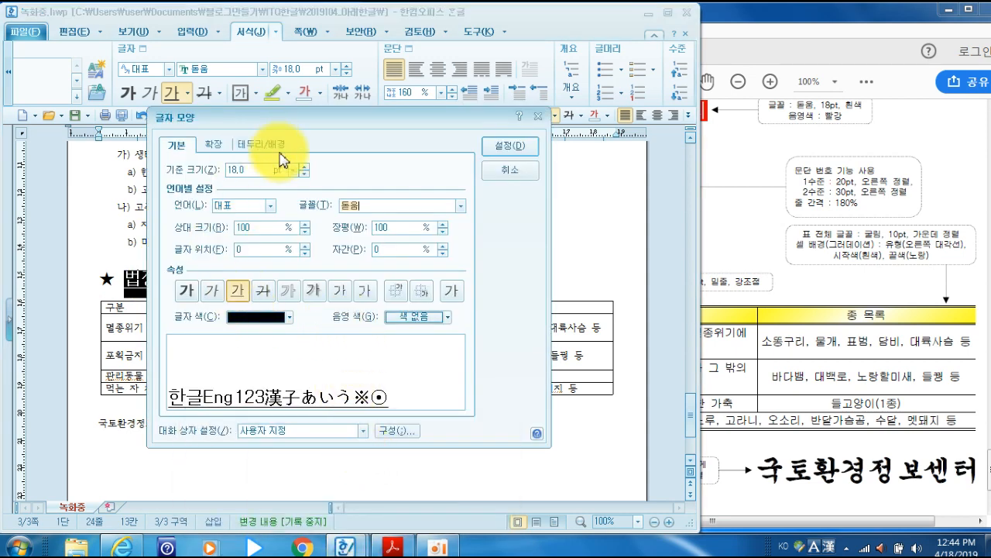
{"action": "left_click", "coordinate": [211, 145]}
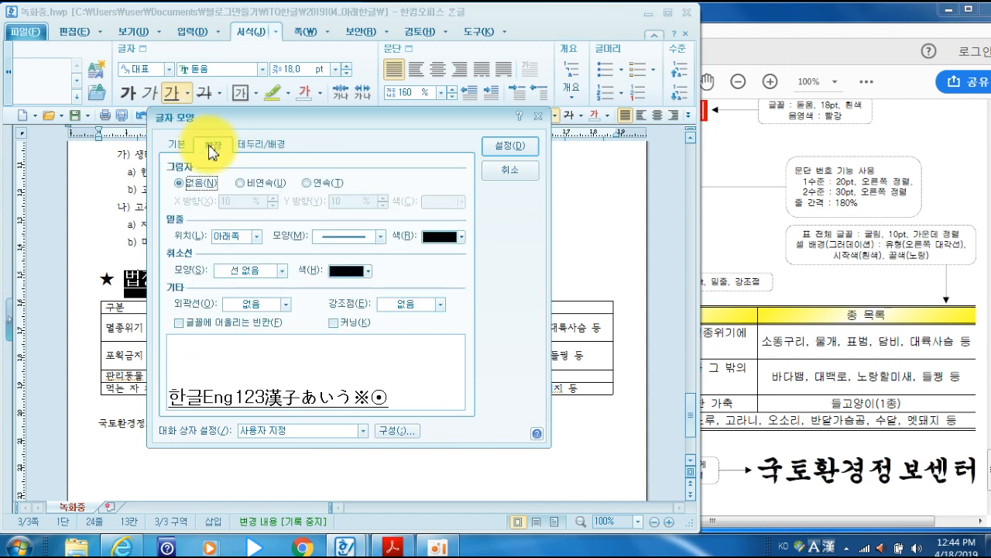
{"action": "left_click", "coordinate": [404, 304]}
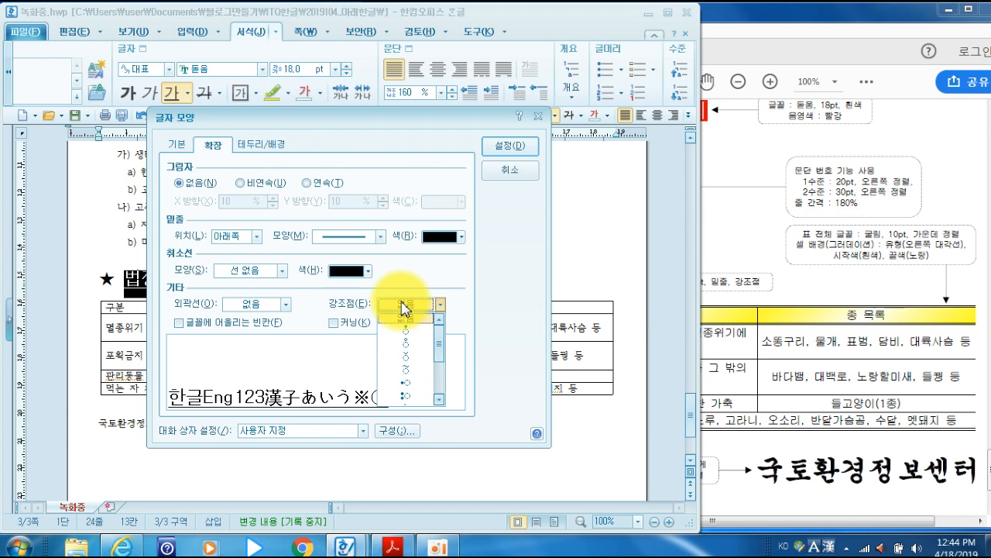
{"action": "left_click", "coordinate": [405, 354]}
{"action": "left_click", "coordinate": [505, 146]}
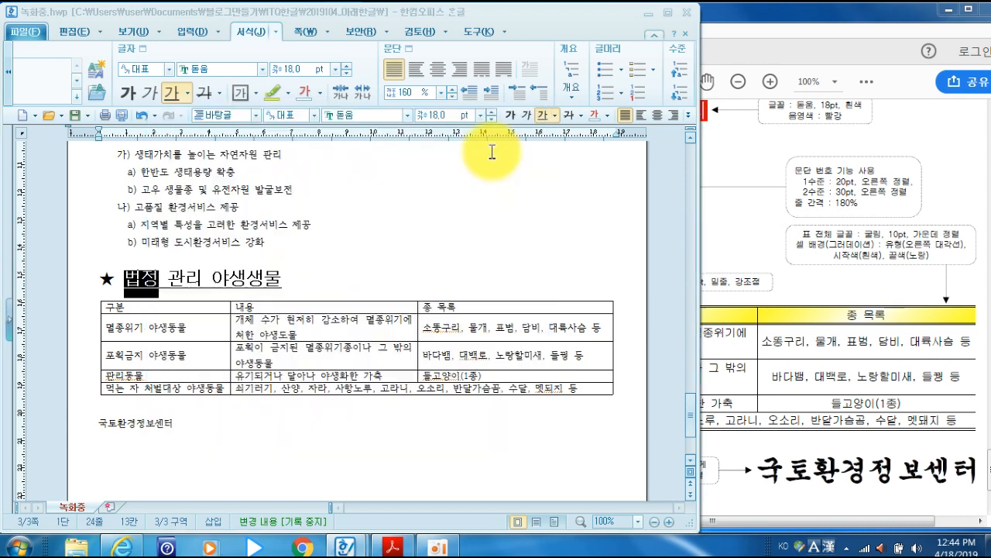
Add the same ˇ-shaped emphasis mark (강조점) above the word 야생생물 in that heading
{"action": "left_click_drag", "start_coordinate": [212, 277], "coordinate": [309, 277]}
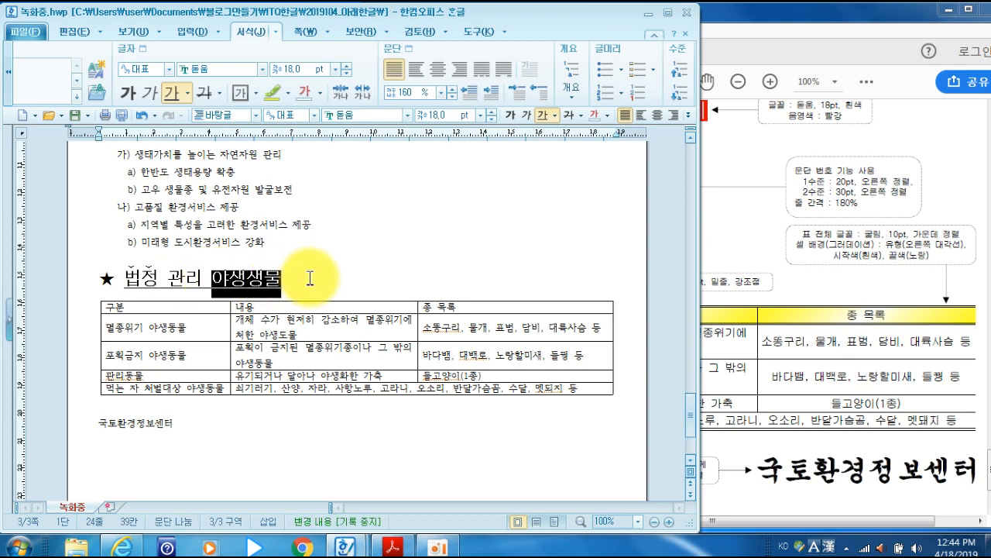
{"action": "key", "text": "alt+l"}
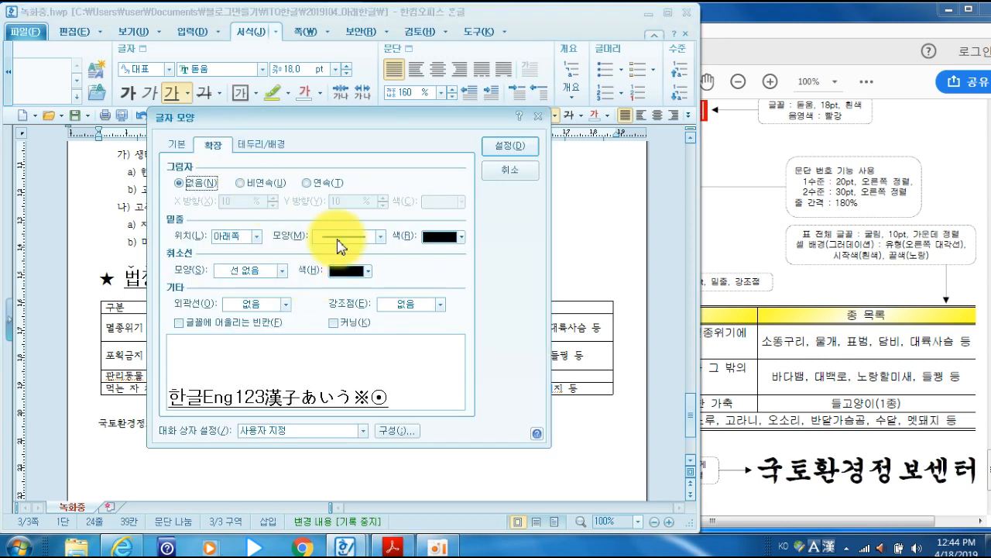
{"action": "left_click", "coordinate": [410, 304]}
{"action": "left_click", "coordinate": [417, 357]}
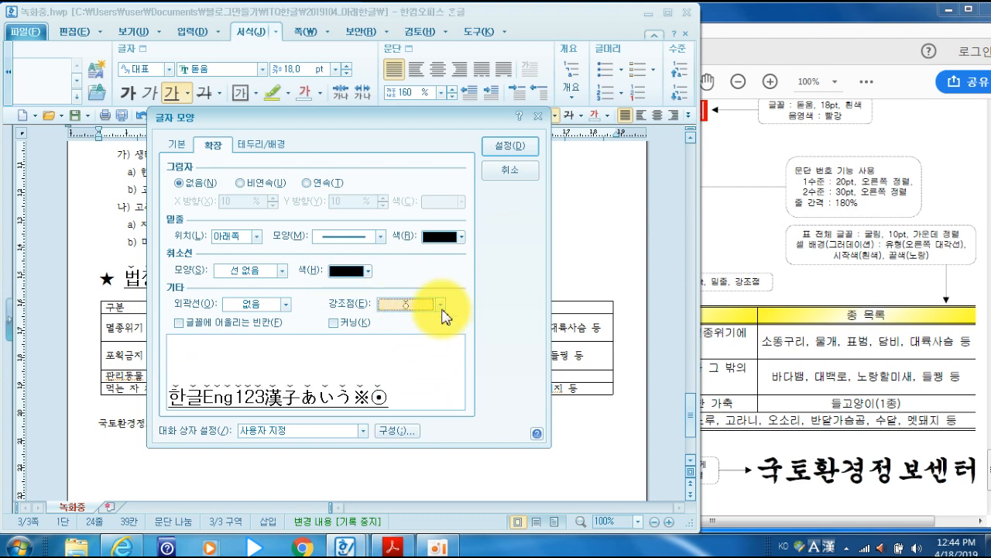
{"action": "left_click", "coordinate": [509, 146]}
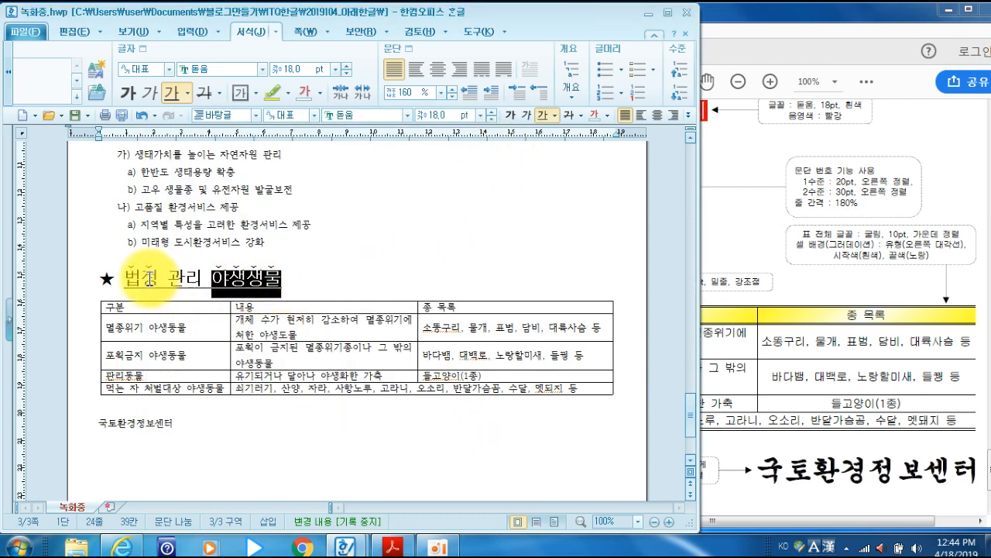
{"action": "left_click", "coordinate": [296, 279]}
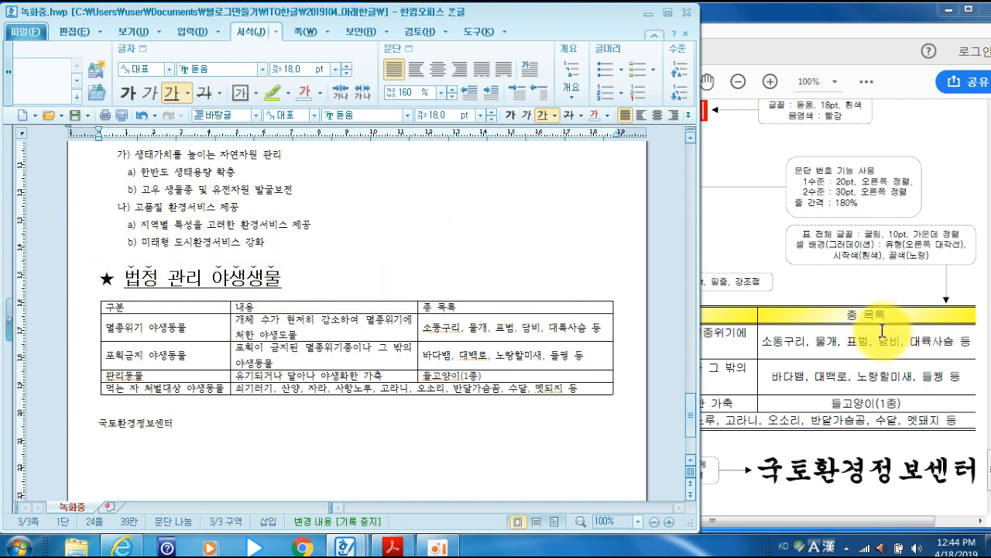
Set the text of the whole table to 굴림 and center-align it, following the table note in the exam PDF
{"action": "left_click", "coordinate": [833, 309]}
{"action": "scroll", "coordinate": [835, 320], "scroll_direction": "down", "scroll_amount": 2}
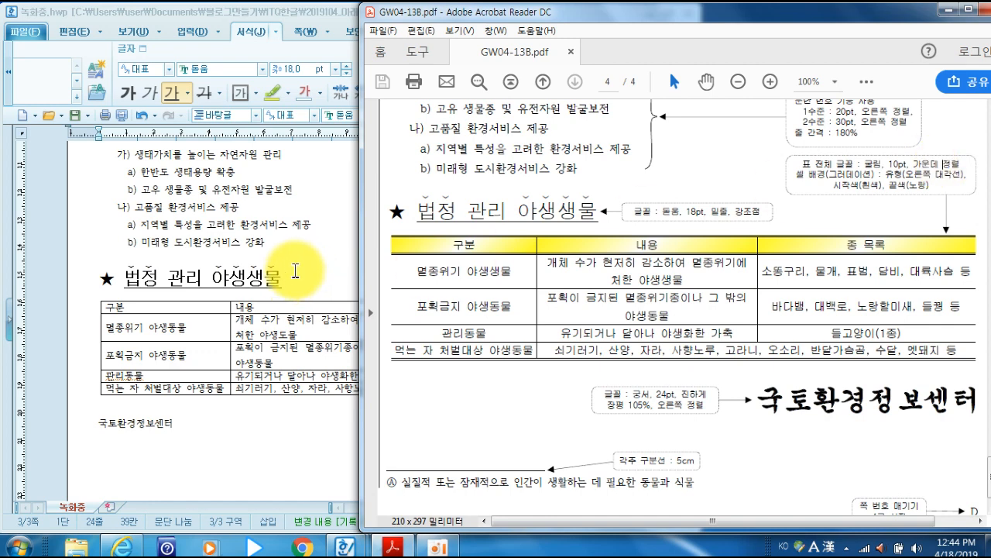
{"action": "left_click", "coordinate": [341, 267]}
{"action": "left_click_drag", "start_coordinate": [165, 310], "coordinate": [486, 396]}
{"action": "key", "text": "alt+l"}
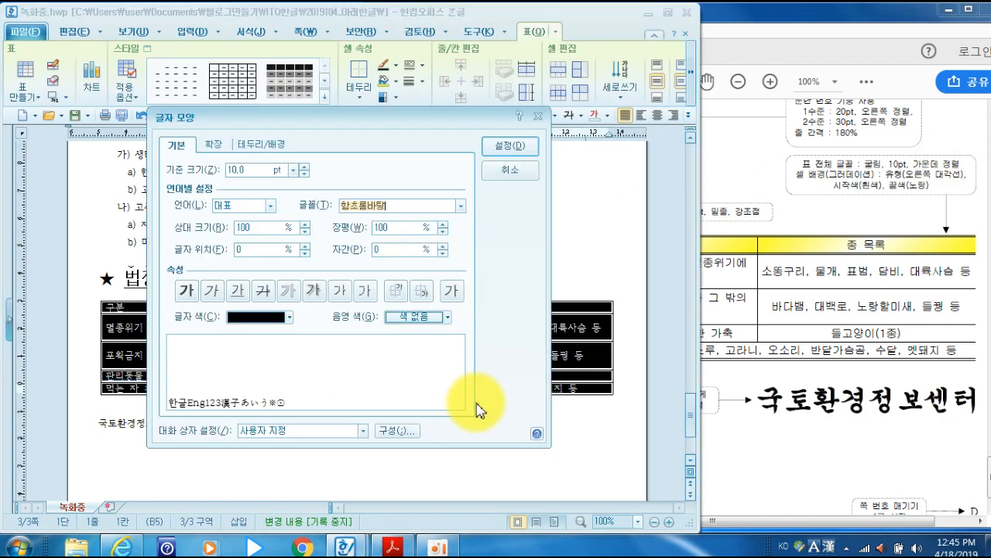
{"action": "type", "text": "굴림"}
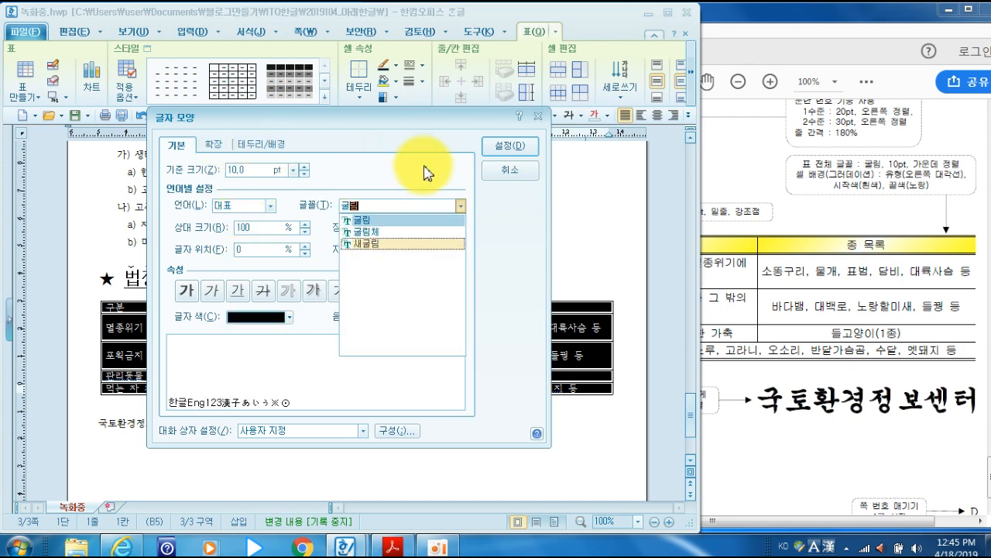
{"action": "left_click", "coordinate": [499, 145]}
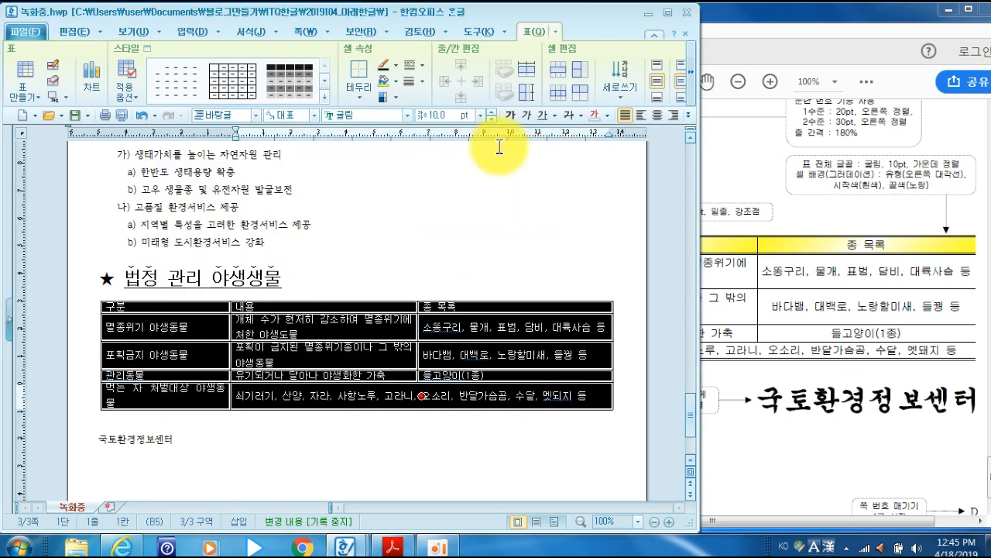
{"action": "key", "text": "alt+t"}
{"action": "left_click", "coordinate": [275, 157]}
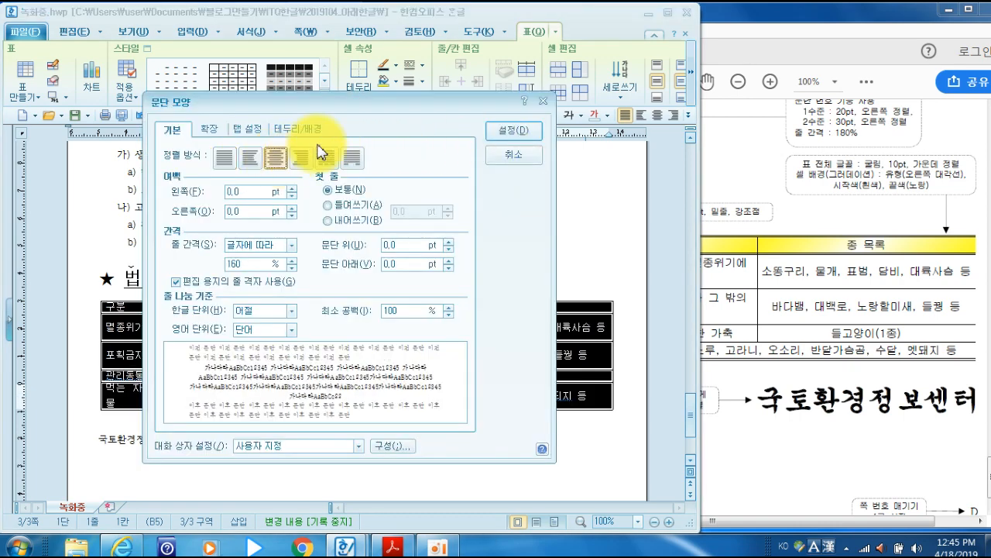
{"action": "left_click", "coordinate": [511, 130]}
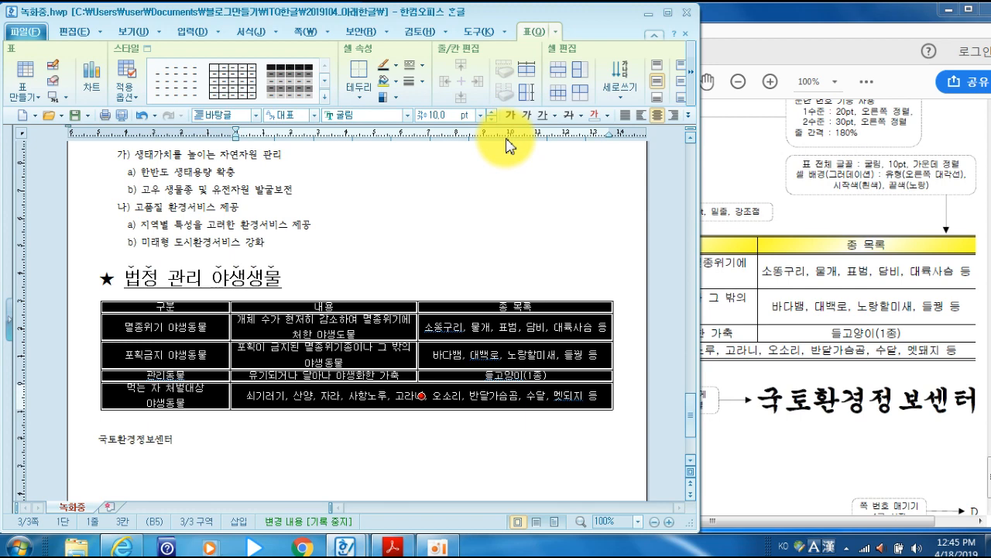
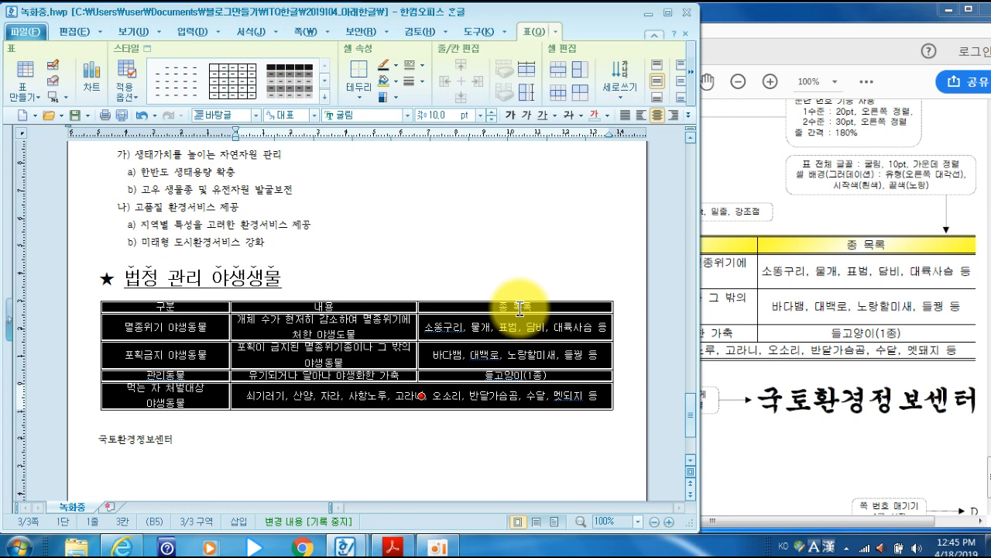
Increase the height of all the table rows by a few increments to give the text more room
{"action": "key", "text": "ctrl+Down"}
{"action": "key", "text": "ctrl+Down"}
{"action": "key", "text": "ctrl+Down"}
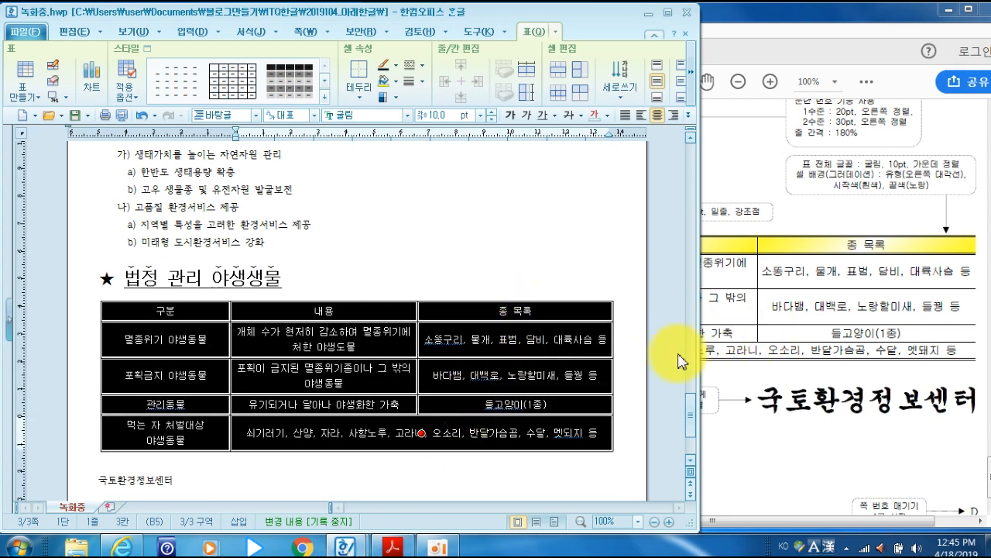
{"action": "left_click", "coordinate": [485, 270]}
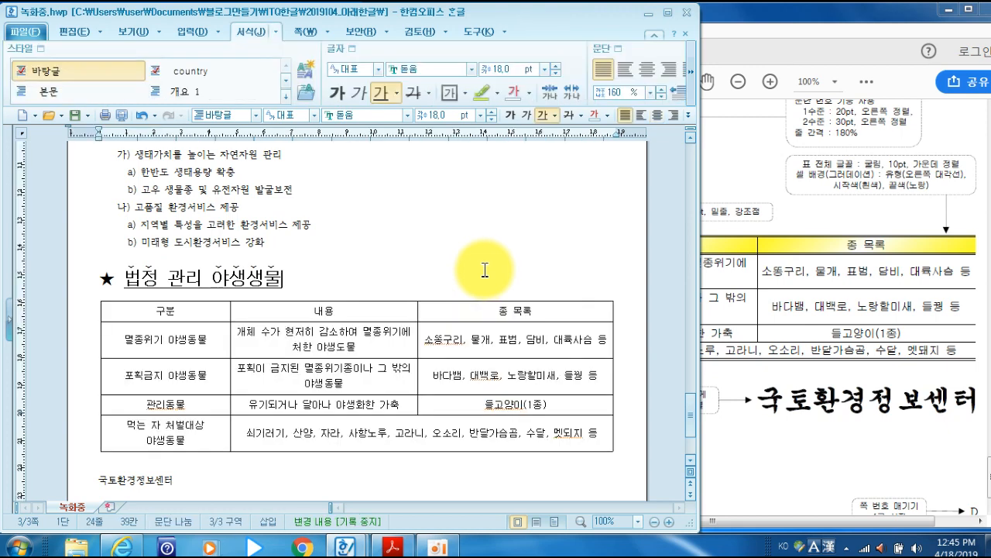
Adjust the widths of the first and second columns so 먹는 자 처벌대상 야생동물 fits on one line and the 내용 text wraps as in the PDF
{"action": "left_click", "coordinate": [798, 343]}
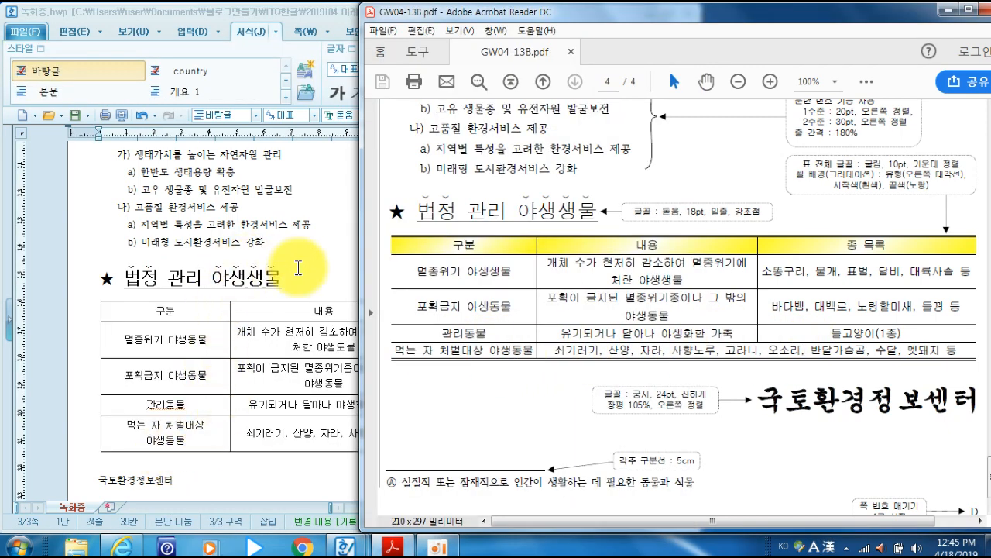
{"action": "left_click", "coordinate": [247, 299]}
{"action": "mouse_move", "coordinate": [230, 313]}
{"action": "left_mouse_down"}
{"action": "mouse_move", "coordinate": [248, 313]}
{"action": "mouse_move", "coordinate": [240, 316]}
{"action": "left_mouse_up"}
{"action": "left_click", "coordinate": [232, 318]}
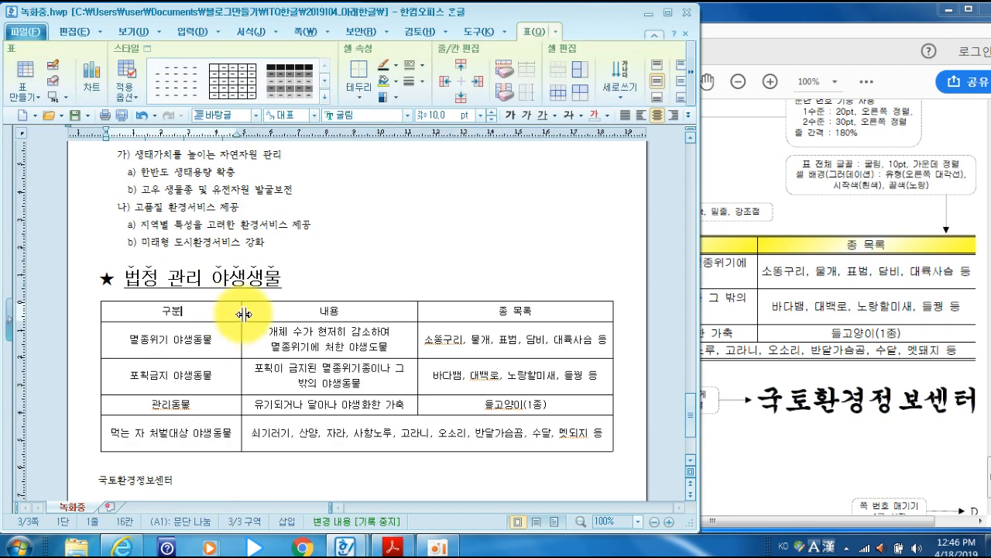
{"action": "left_click_drag", "start_coordinate": [233, 317], "coordinate": [236, 317]}
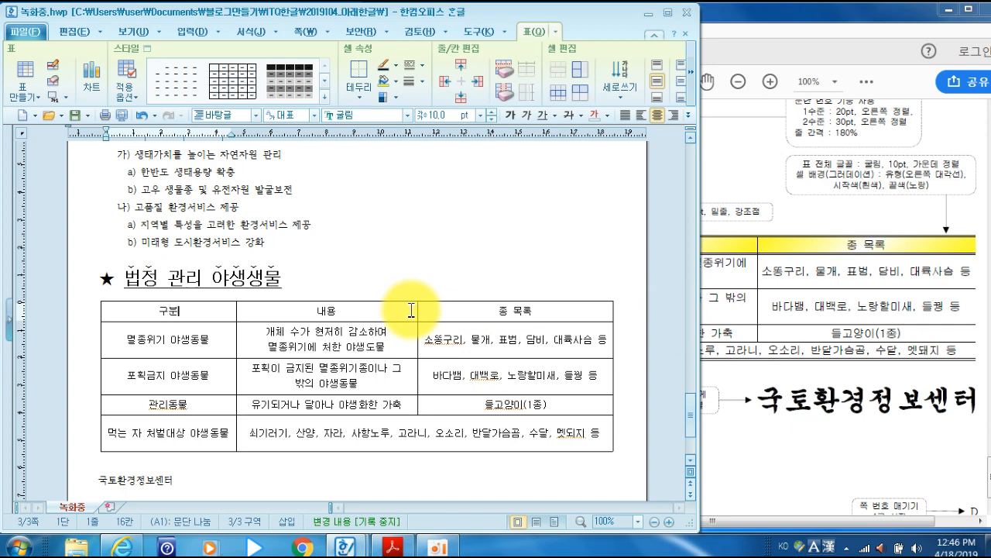
{"action": "left_click_drag", "start_coordinate": [425, 309], "coordinate": [427, 310]}
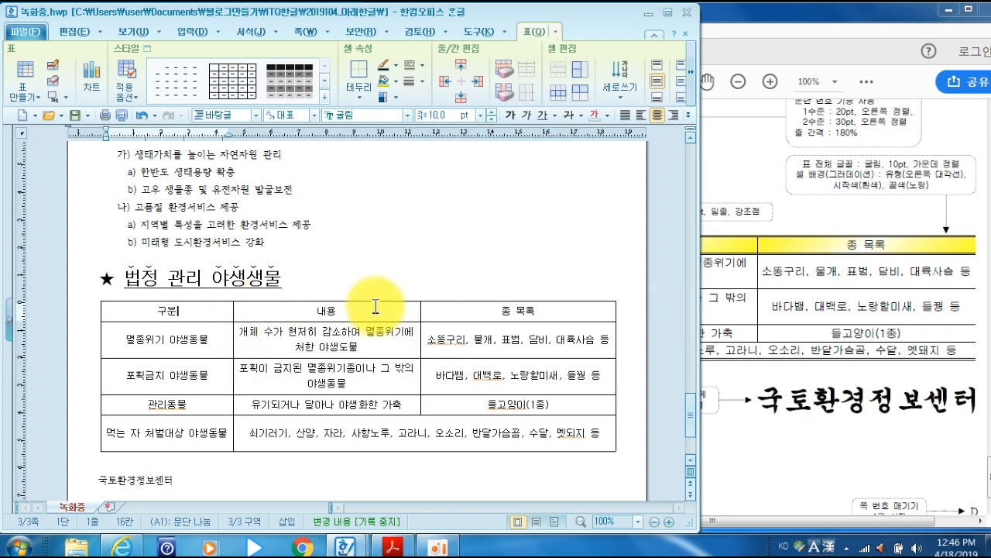
Remove the left and right outer borders of the whole table by setting them to 선 없음, as shown in the exam PDF
{"action": "left_click", "coordinate": [786, 290]}
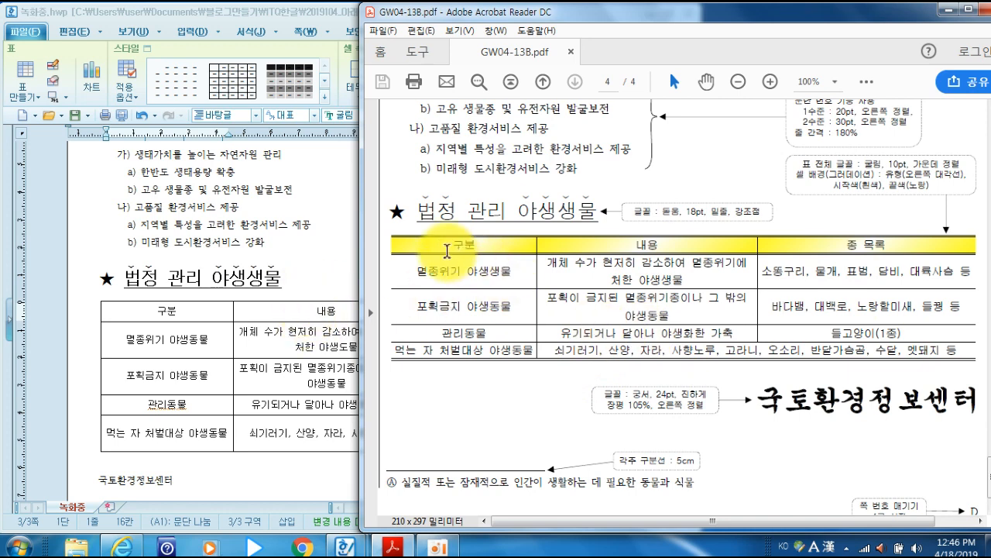
{"action": "left_click", "coordinate": [334, 270]}
{"action": "left_click_drag", "start_coordinate": [194, 314], "coordinate": [509, 436]}
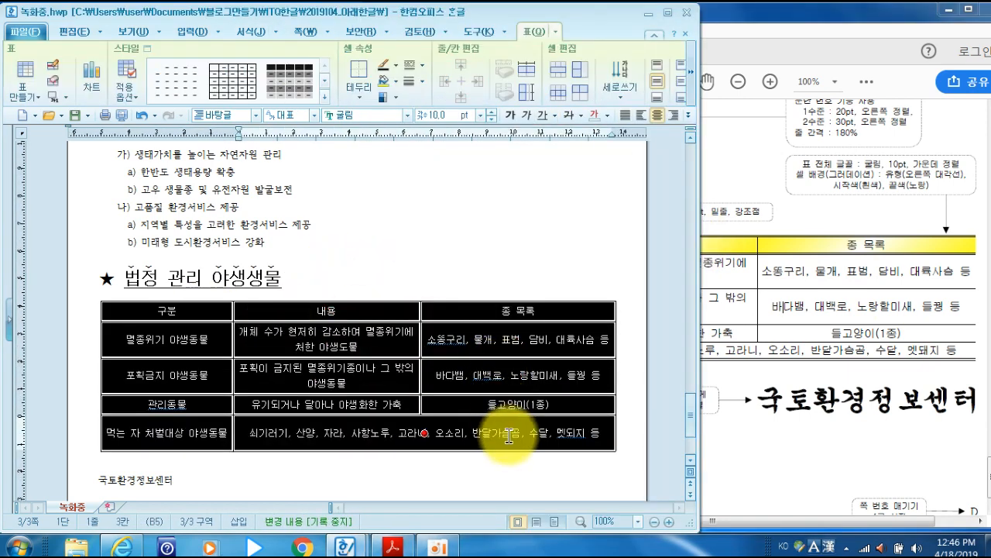
{"action": "right_click", "coordinate": [532, 375]}
{"action": "mouse_move", "coordinate": [597, 190]}
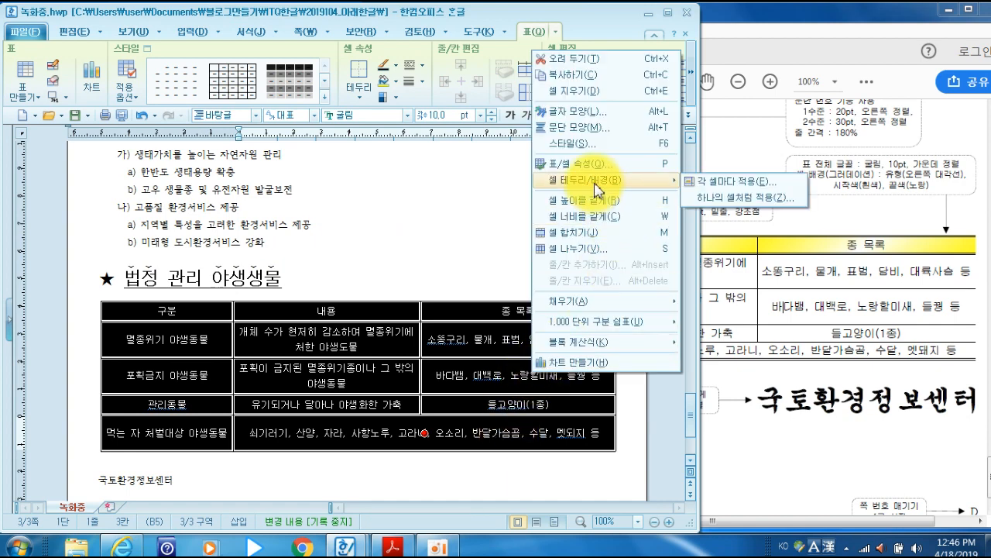
{"action": "left_click", "coordinate": [749, 188]}
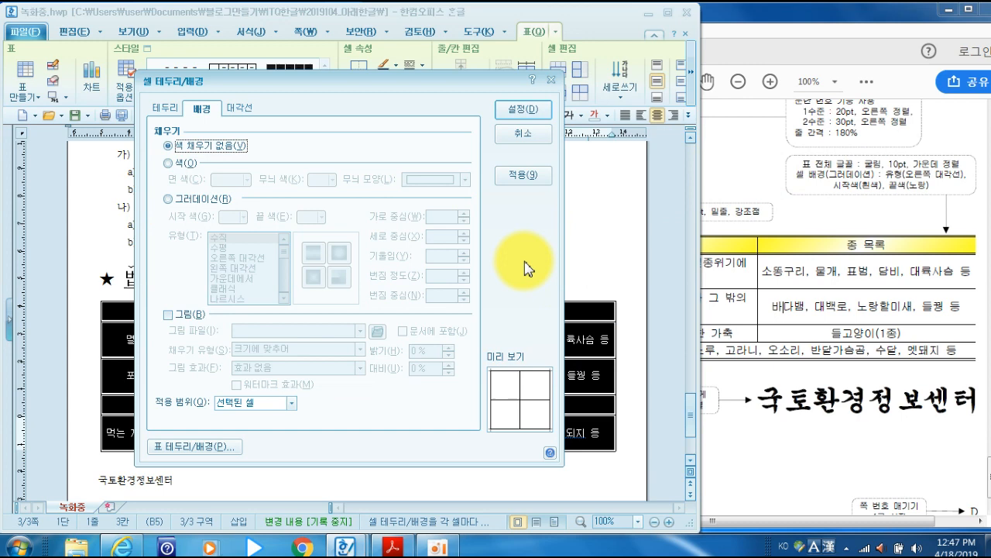
{"action": "left_click", "coordinate": [165, 109]}
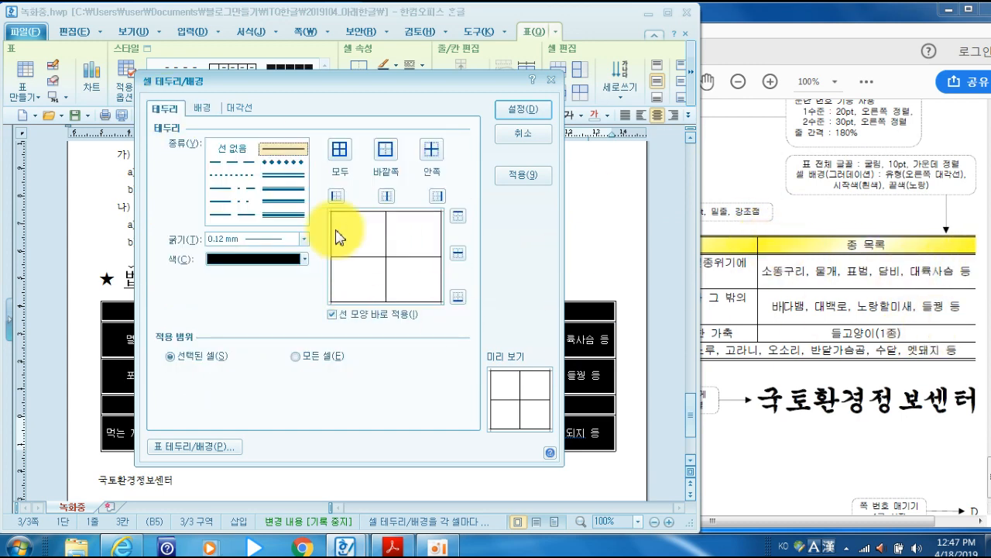
{"action": "left_click", "coordinate": [284, 174]}
{"action": "left_click", "coordinate": [842, 205]}
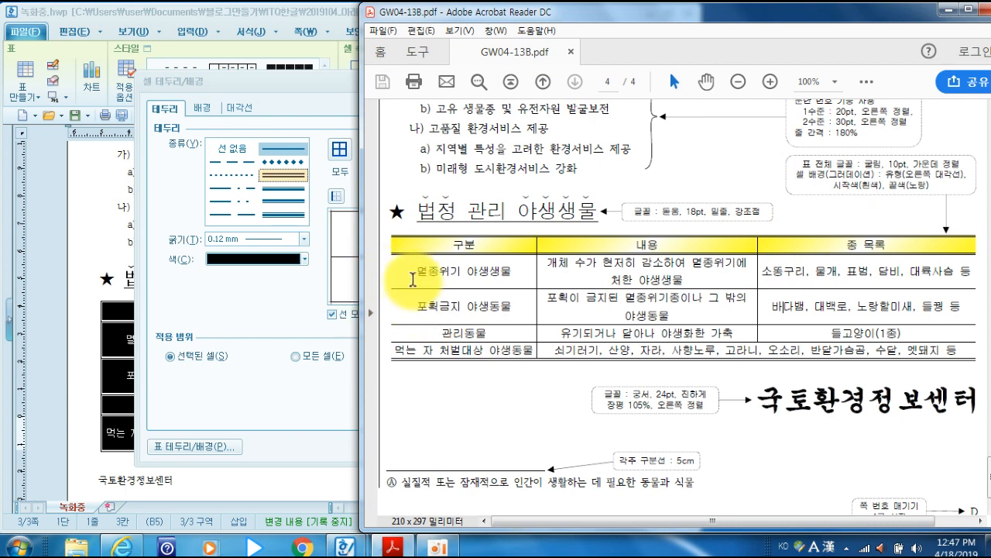
{"action": "left_click", "coordinate": [246, 149]}
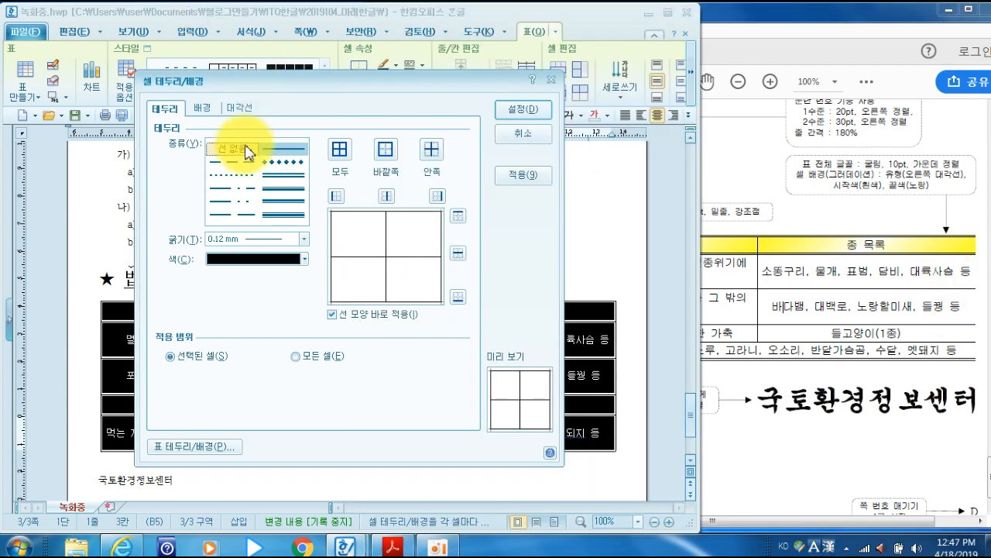
{"action": "left_click", "coordinate": [336, 196]}
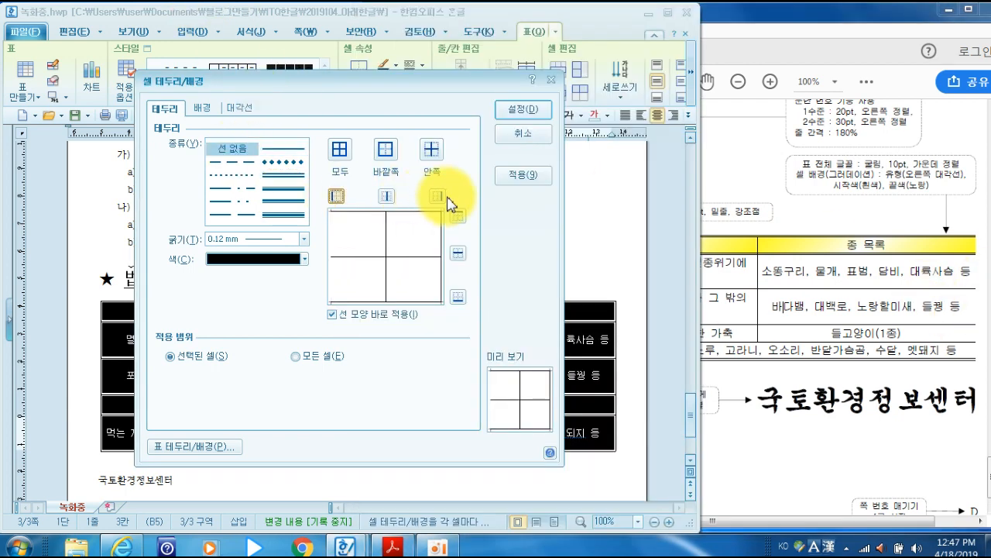
{"action": "left_click", "coordinate": [439, 199]}
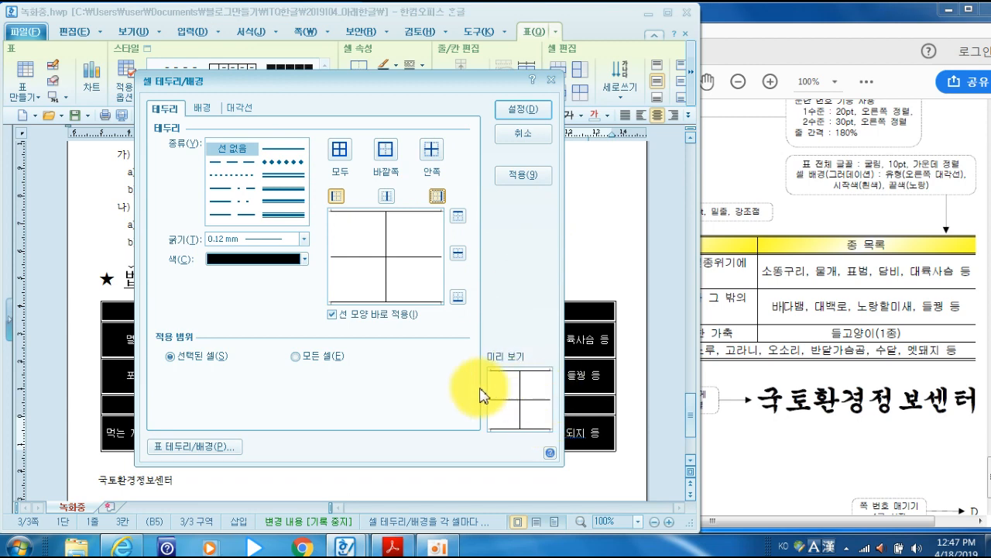
{"action": "left_click", "coordinate": [517, 178]}
Set the table's top and bottom outer borders to a 0.5 mm double line
{"action": "left_click", "coordinate": [338, 201]}
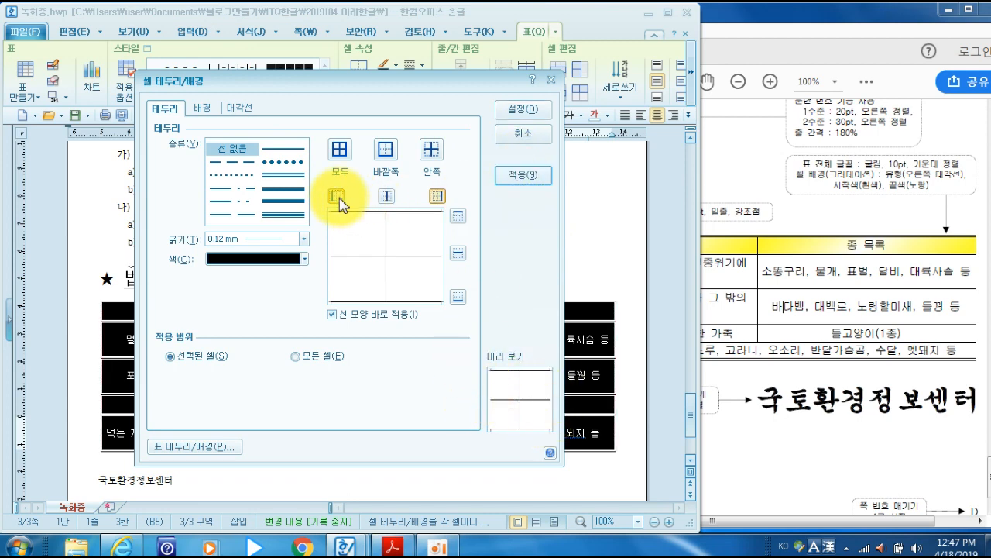
{"action": "left_click", "coordinate": [287, 180]}
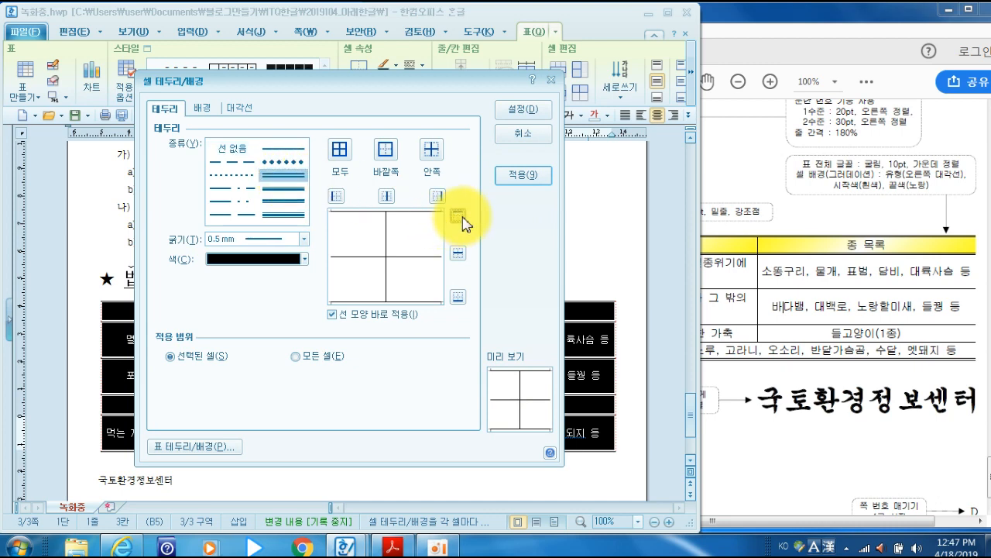
{"action": "left_click", "coordinate": [458, 216]}
{"action": "left_click", "coordinate": [459, 297]}
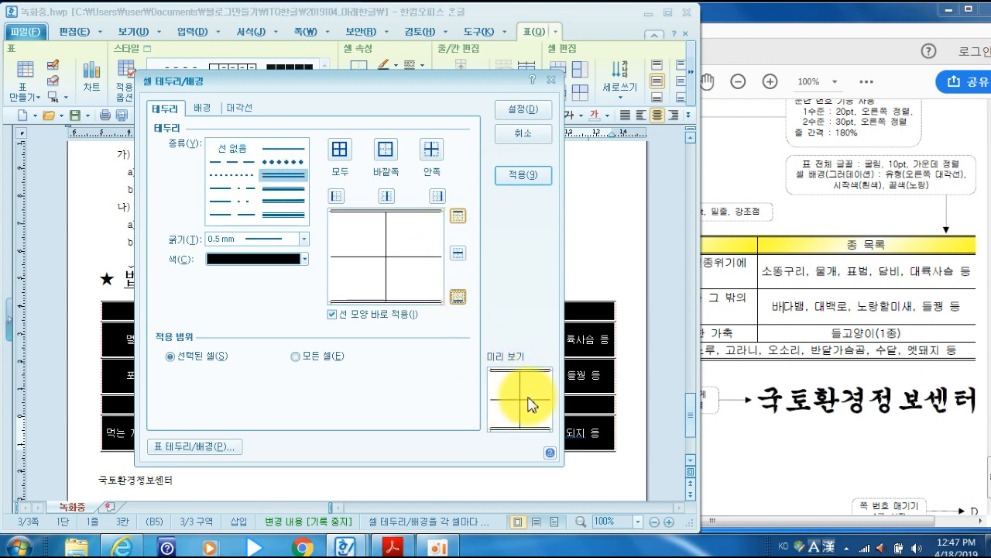
{"action": "left_click", "coordinate": [524, 109]}
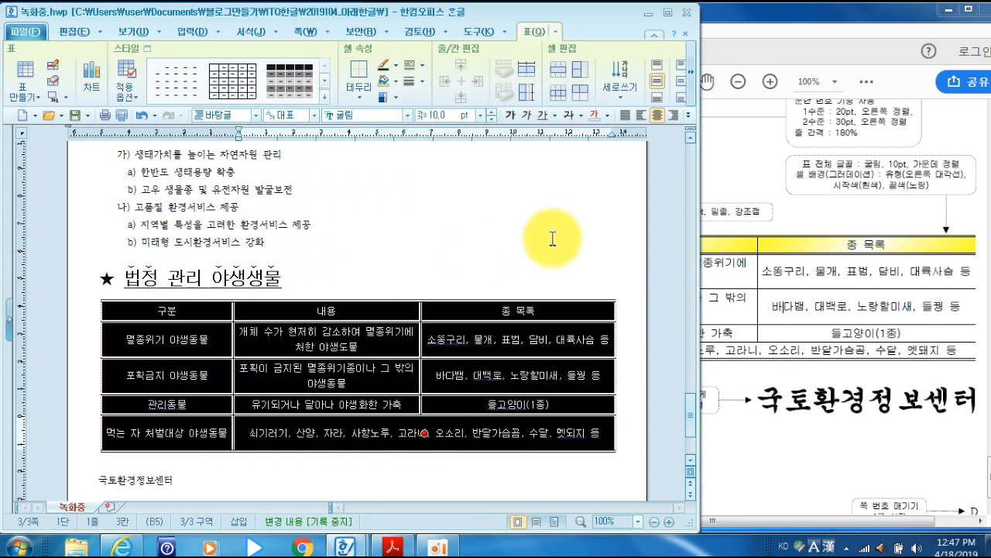
Give the table's header row (구분, 내용, 종 목록) a 0.5 mm double line along its bottom edge
{"action": "left_click", "coordinate": [812, 225]}
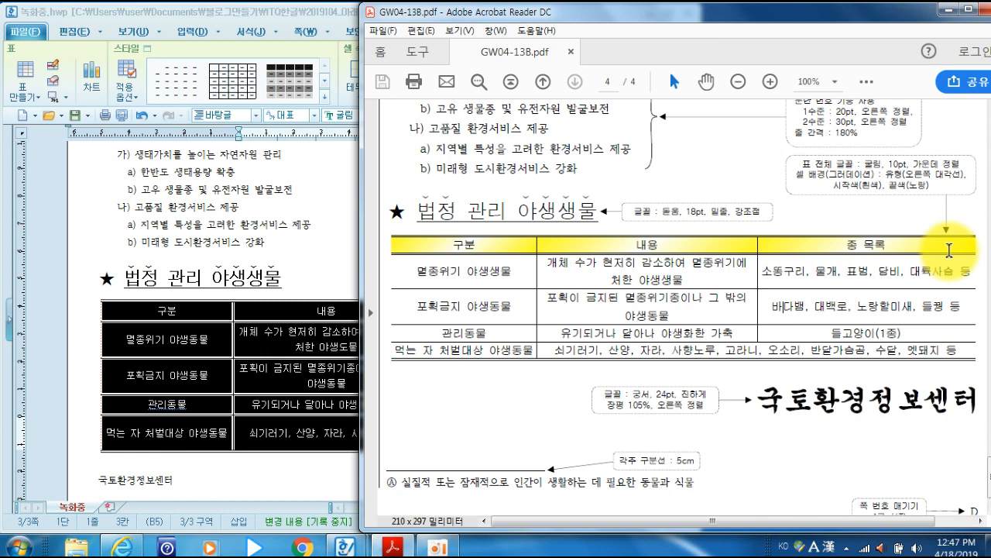
{"action": "left_click", "coordinate": [182, 314]}
{"action": "left_click_drag", "start_coordinate": [183, 314], "coordinate": [546, 313]}
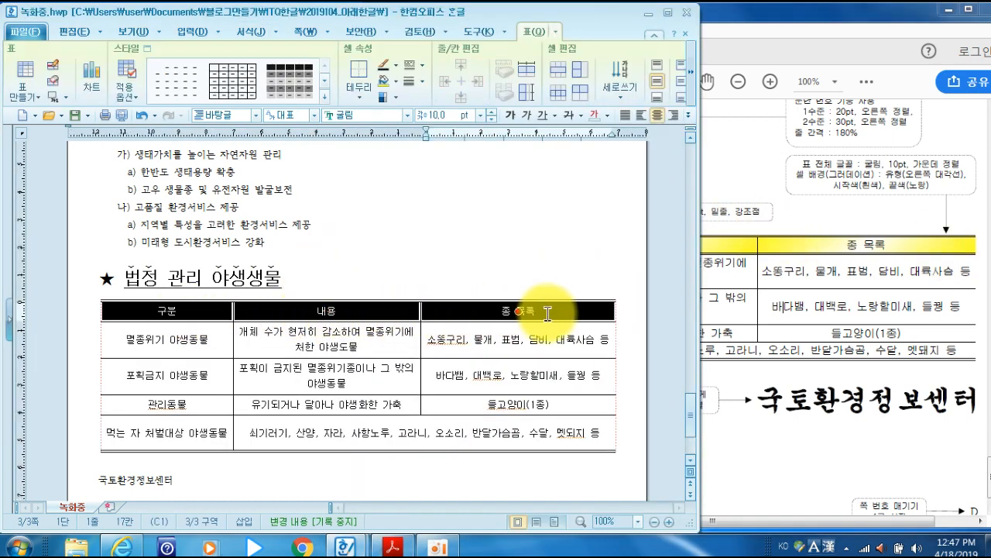
{"action": "key", "text": "l"}
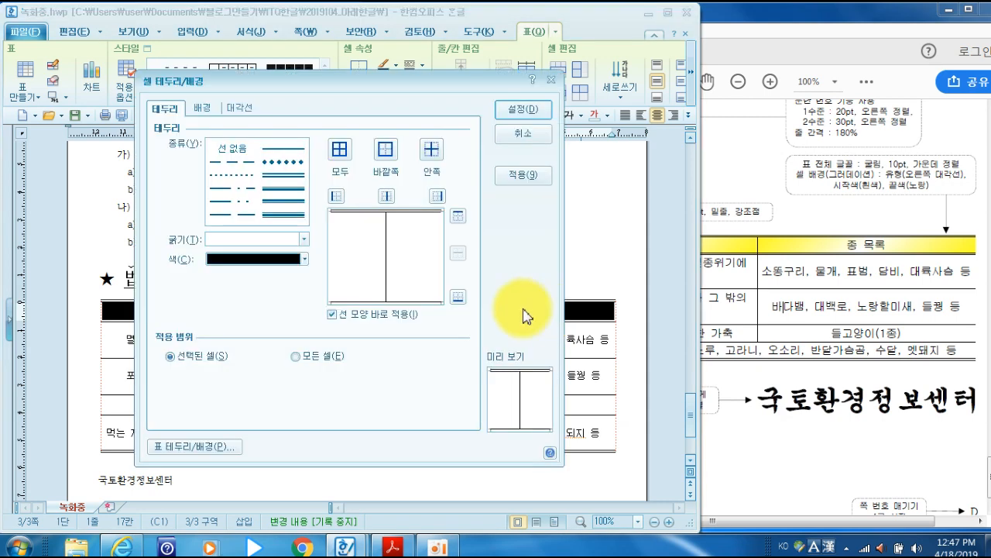
{"action": "left_click", "coordinate": [458, 296]}
{"action": "left_click", "coordinate": [520, 180]}
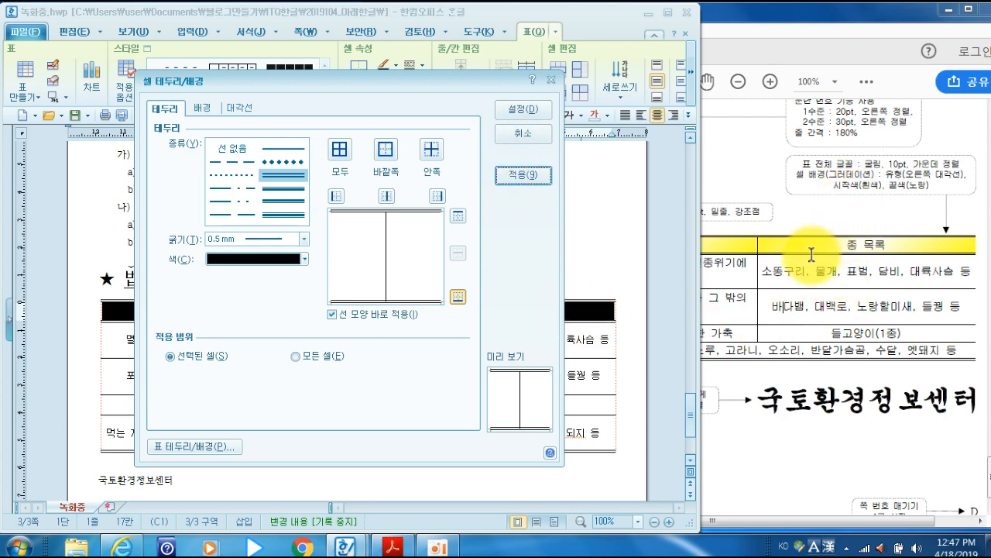
Fill the header row with a 오른쪽 대각선 gradient from white to yellow, following the PDF note
{"action": "left_click", "coordinate": [830, 176]}
{"action": "left_click_drag", "start_coordinate": [904, 175], "coordinate": [945, 177]}
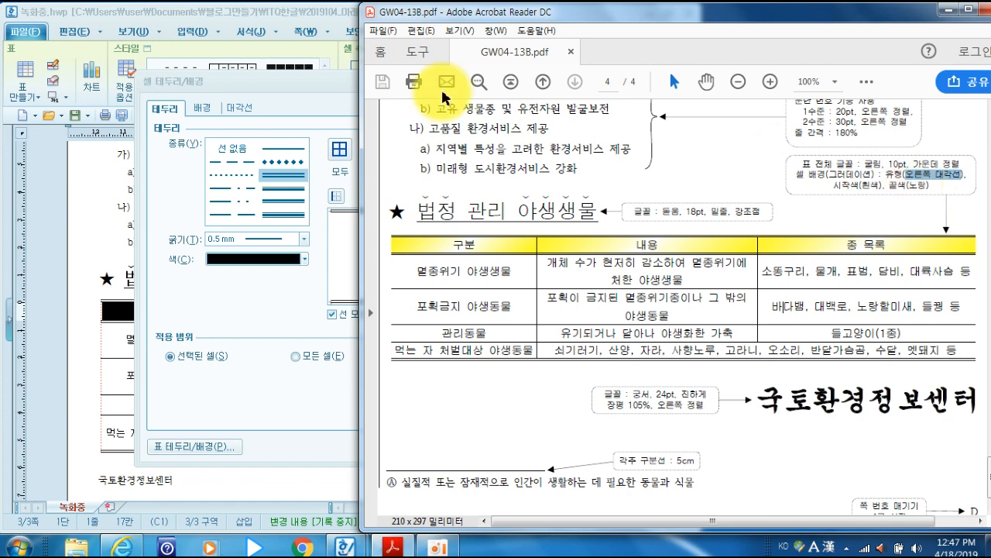
{"action": "left_click", "coordinate": [329, 97]}
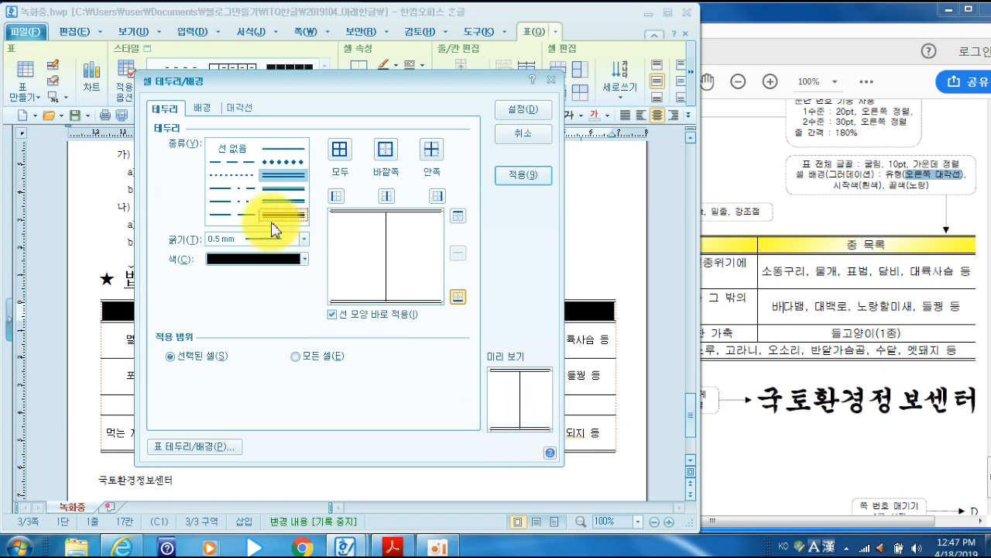
{"action": "left_click", "coordinate": [203, 110]}
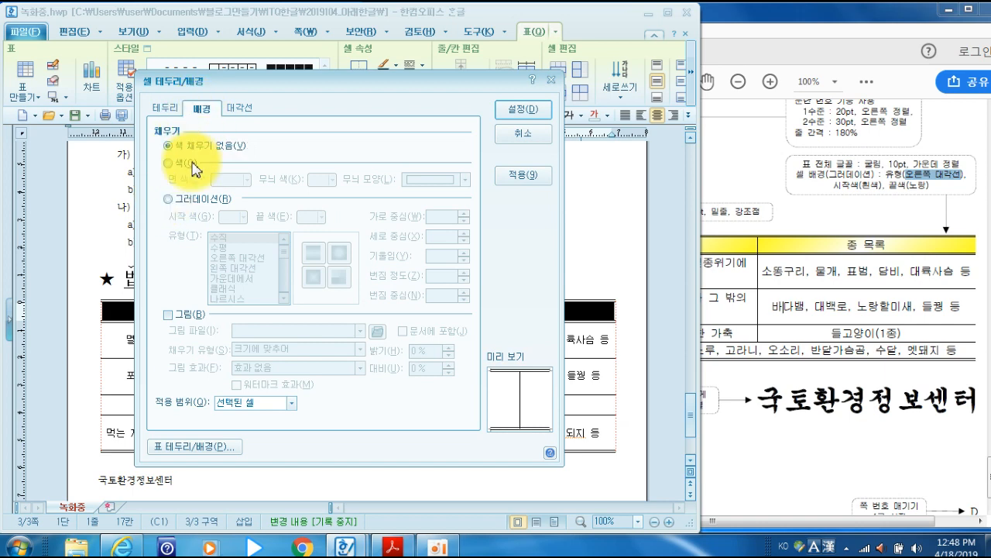
{"action": "left_click", "coordinate": [170, 200]}
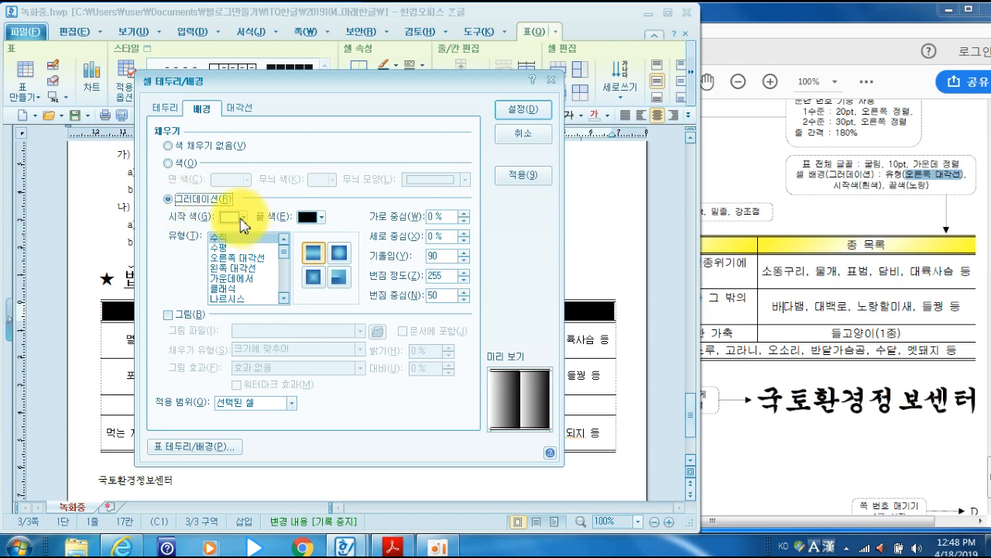
{"action": "left_click", "coordinate": [321, 219]}
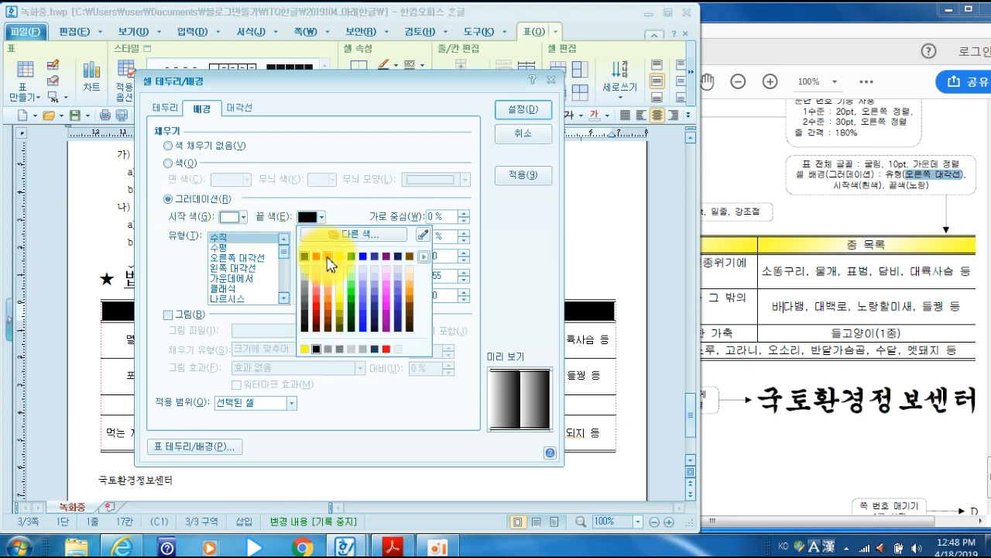
{"action": "left_click", "coordinate": [340, 256]}
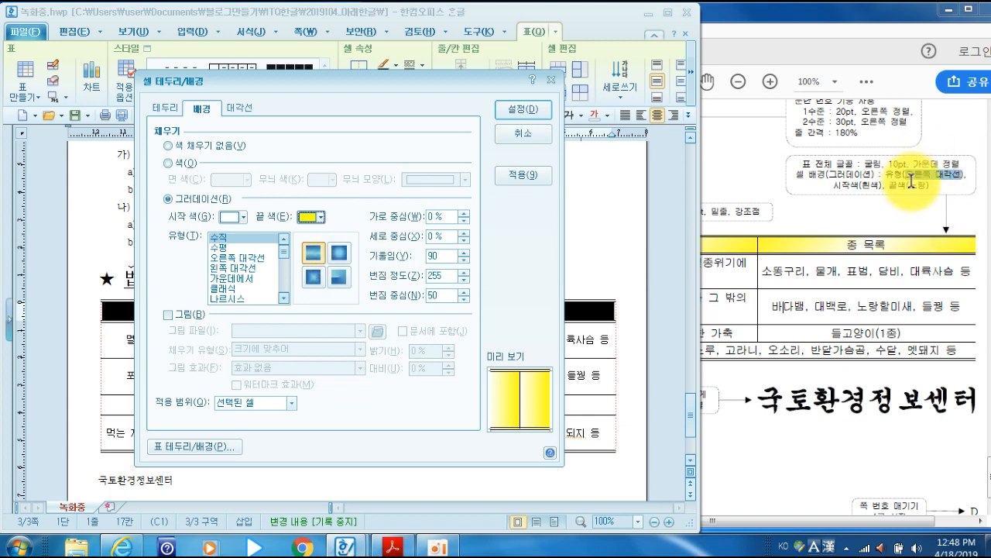
{"action": "left_click", "coordinate": [248, 258]}
{"action": "left_click", "coordinate": [527, 116]}
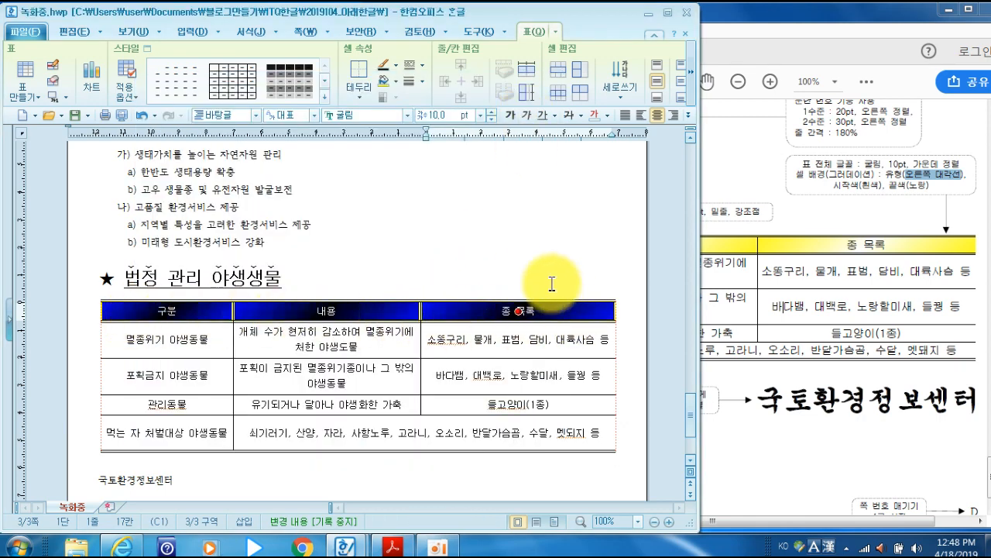
{"action": "left_click", "coordinate": [552, 283]}
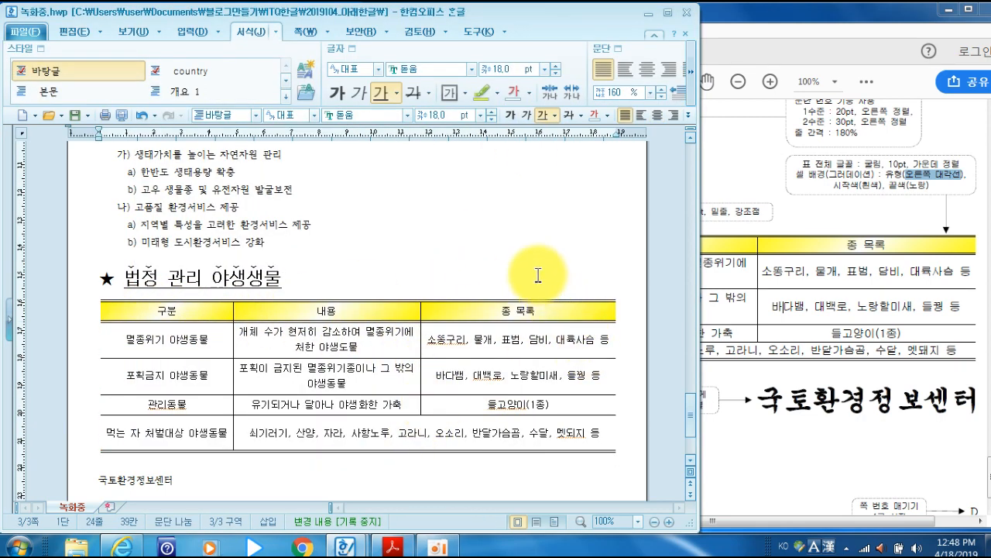
Set the font of the closing line 국토환경정보센터 below the table to 궁서, following the PDF note
{"action": "left_click", "coordinate": [813, 314]}
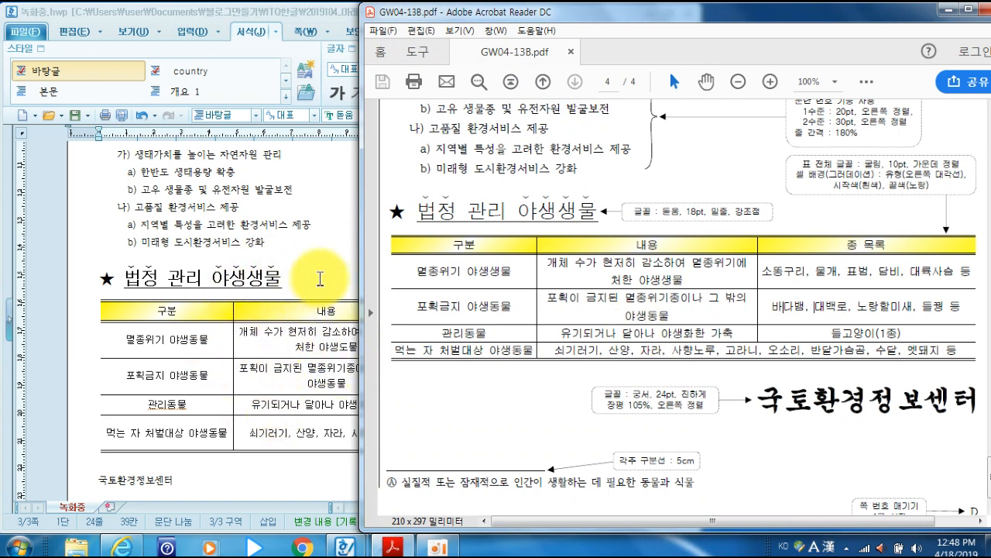
{"action": "left_click", "coordinate": [328, 277]}
{"action": "scroll", "coordinate": [429, 382], "scroll_direction": "down", "scroll_amount": 2}
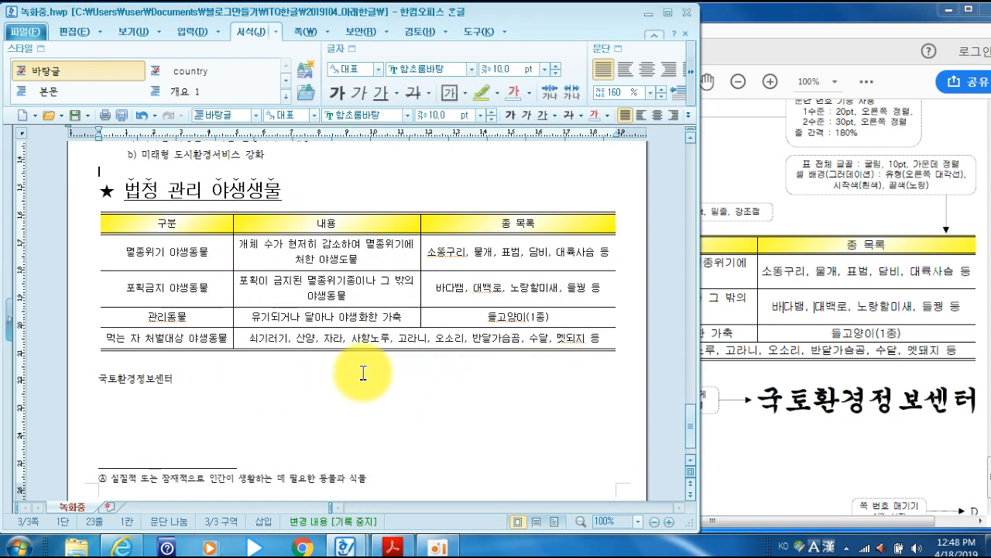
{"action": "left_click", "coordinate": [115, 379]}
{"action": "left_click", "coordinate": [860, 411]}
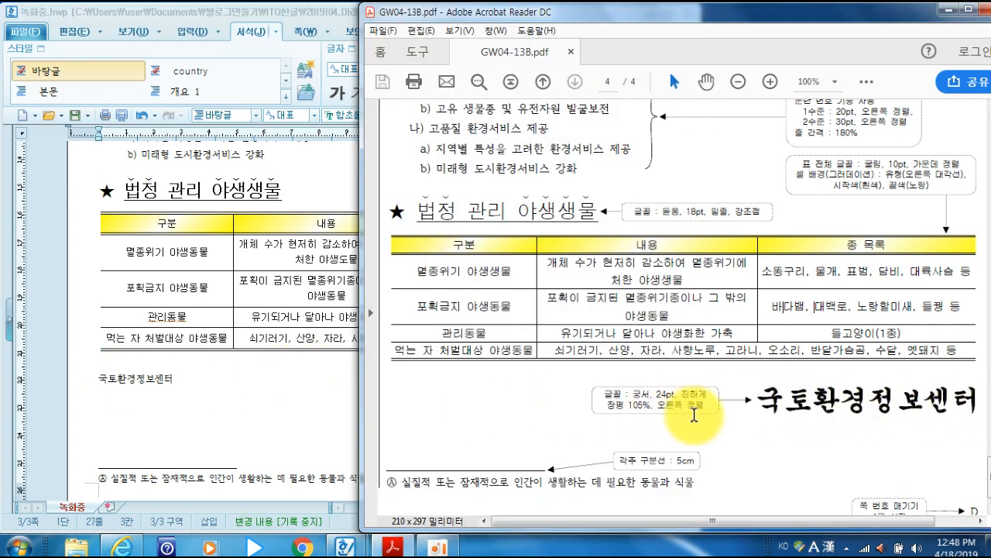
{"action": "mouse_move", "coordinate": [612, 394]}
{"action": "left_mouse_down"}
{"action": "mouse_move", "coordinate": [693, 398]}
{"action": "mouse_move", "coordinate": [704, 410]}
{"action": "left_mouse_up"}
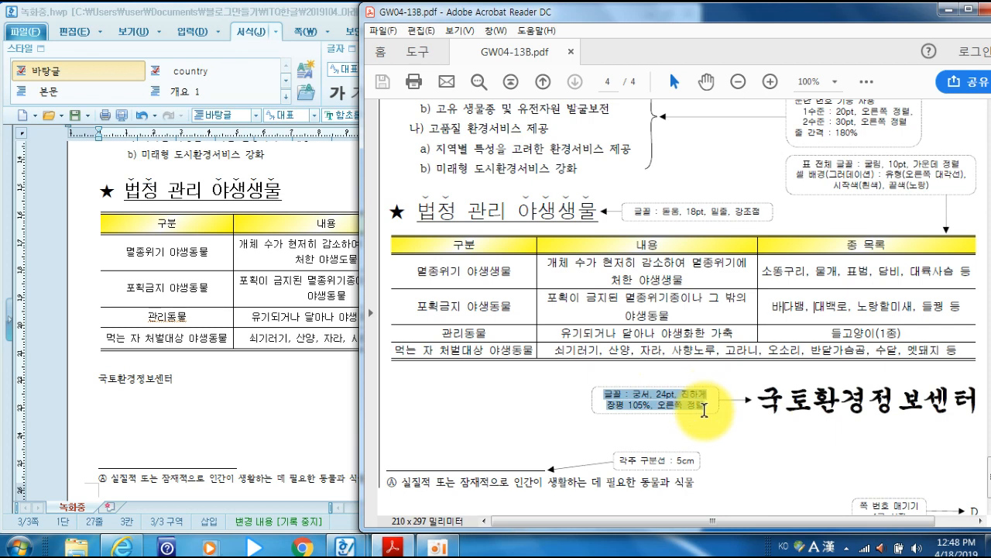
{"action": "left_click", "coordinate": [231, 402]}
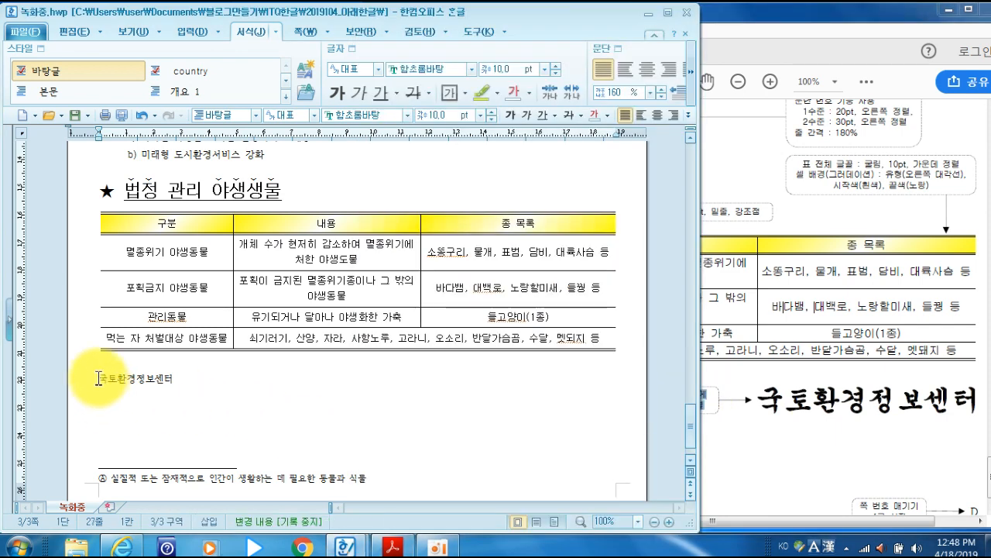
{"action": "left_click_drag", "start_coordinate": [99, 378], "coordinate": [206, 388]}
{"action": "key", "text": "alt+l"}
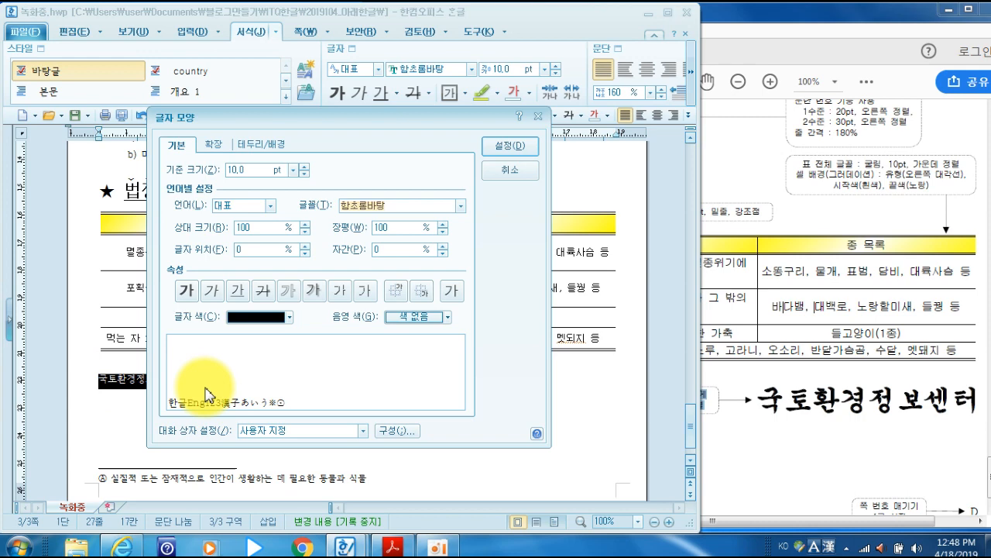
{"action": "type", "text": "궁서"}
{"action": "left_click", "coordinate": [207, 394]}
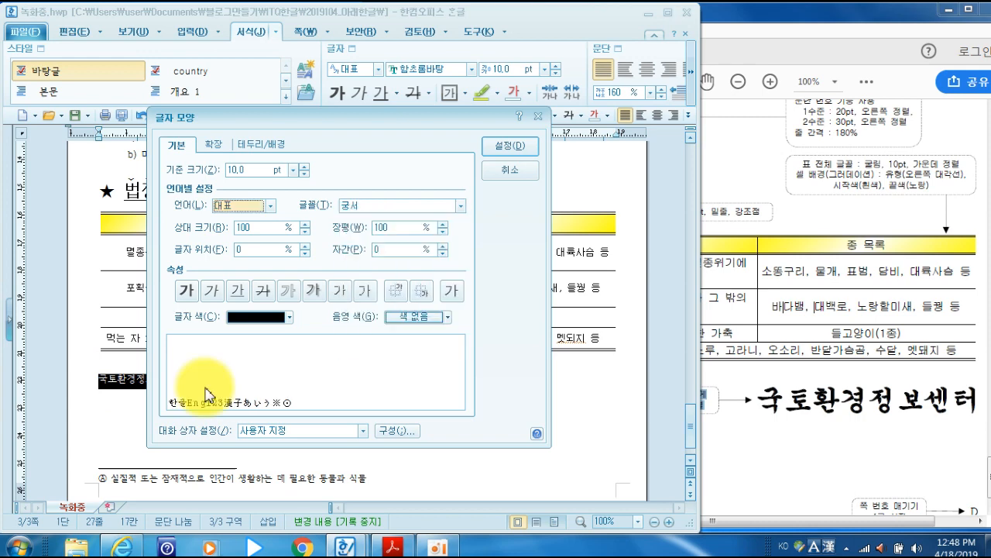
Make 국토환경정보센터 24 pt and bold with a 장평 of 105%, and apply the character formatting
{"action": "key", "text": "alt+z"}
{"action": "type", "text": "1"}
{"action": "type", "text": "4"}
{"action": "key", "text": "BackSpace"}
{"action": "key", "text": "BackSpace"}
{"action": "type", "text": "24"}
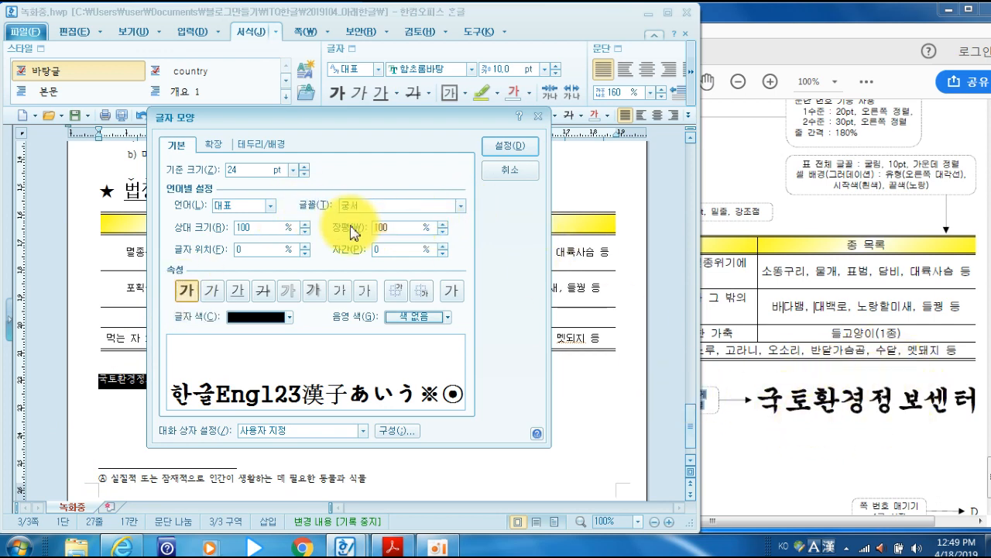
{"action": "type", "text": "105"}
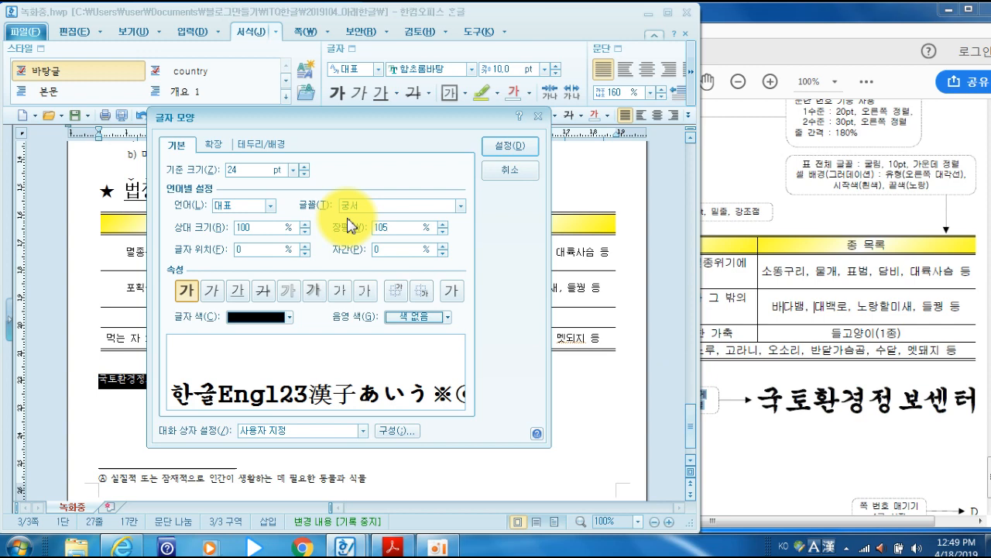
{"action": "left_click", "coordinate": [511, 146]}
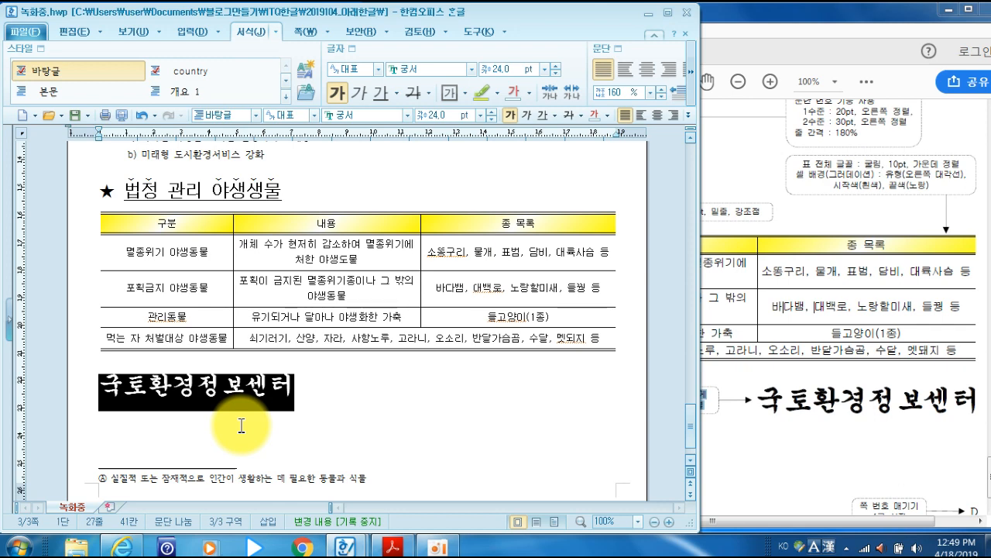
Right-align the closing line 국토환경정보센터 through its paragraph settings and deselect it
{"action": "key", "text": "alt+t"}
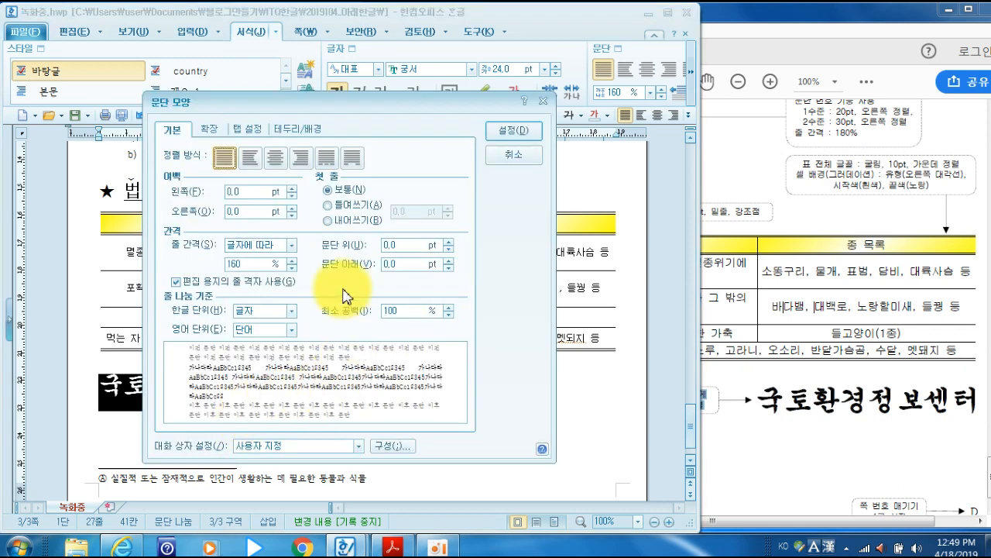
{"action": "left_click", "coordinate": [305, 161]}
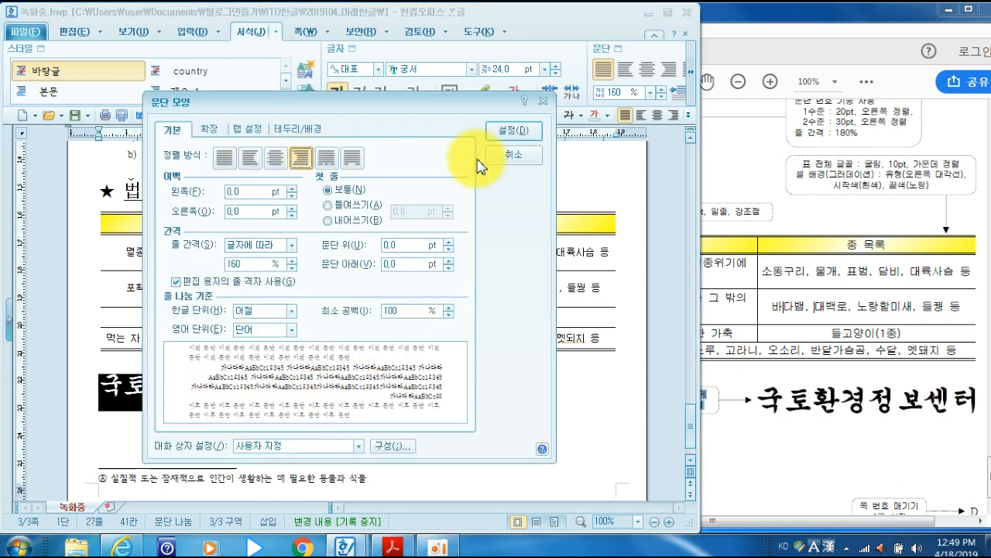
{"action": "left_click", "coordinate": [509, 133]}
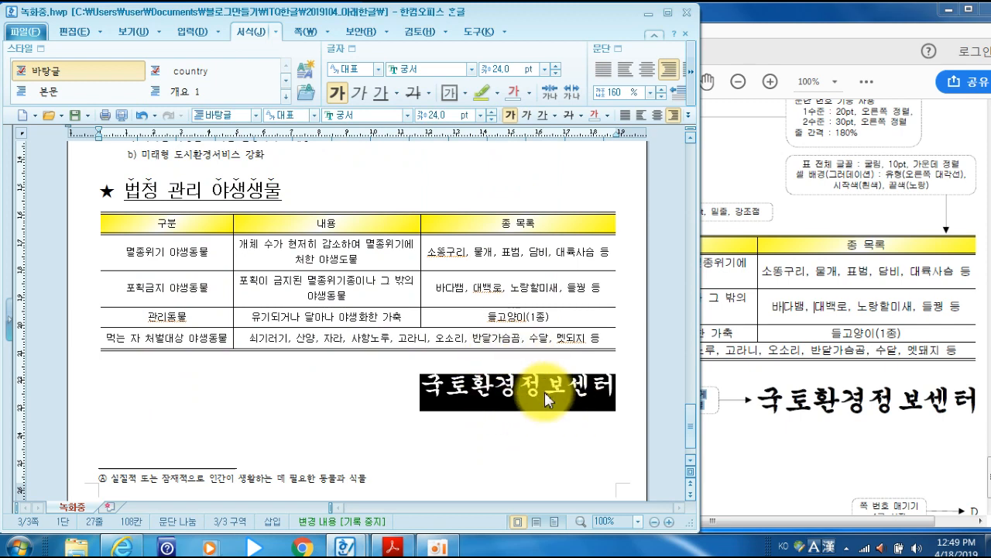
{"action": "left_click", "coordinate": [366, 418]}
Following the PDF's 쪽 번호 매기기 note, choose the page's lower-right corner as the position for the page number
{"action": "left_click", "coordinate": [743, 455]}
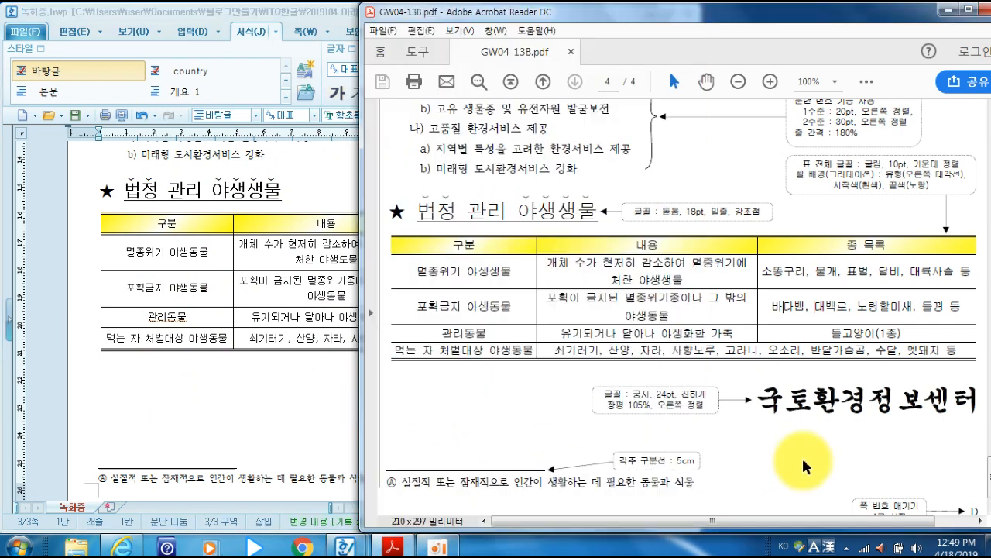
{"action": "scroll", "coordinate": [742, 427], "scroll_direction": "down", "scroll_amount": 1}
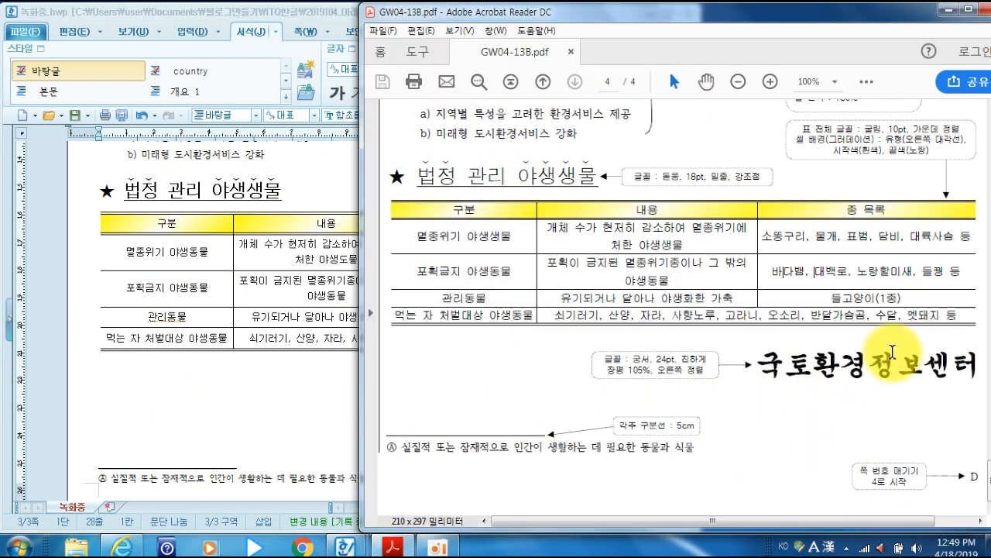
{"action": "scroll", "coordinate": [662, 310], "scroll_direction": "up", "scroll_amount": 5}
{"action": "scroll", "coordinate": [661, 325], "scroll_direction": "down", "scroll_amount": 3}
{"action": "scroll", "coordinate": [661, 325], "scroll_direction": "down", "scroll_amount": 3}
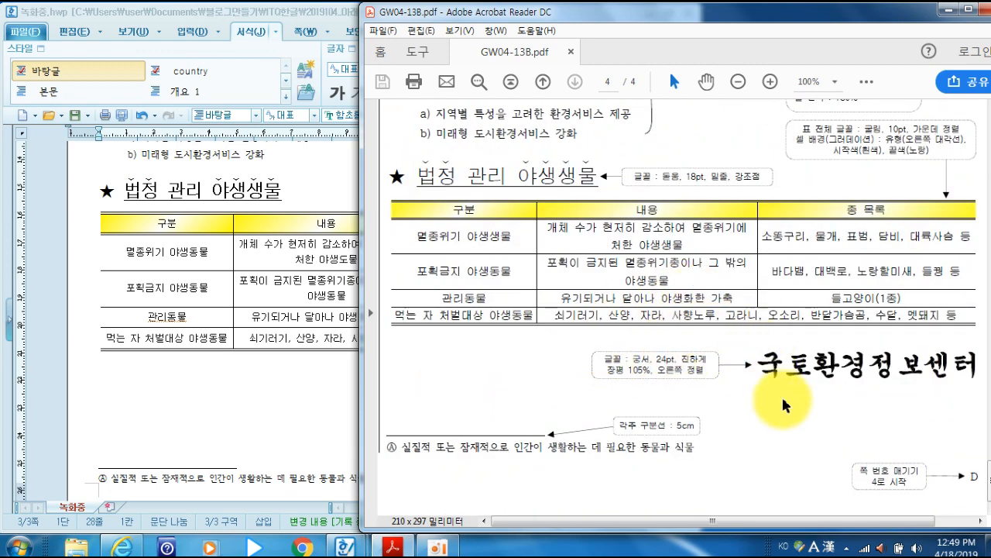
{"action": "left_click_drag", "start_coordinate": [855, 468], "coordinate": [918, 486]}
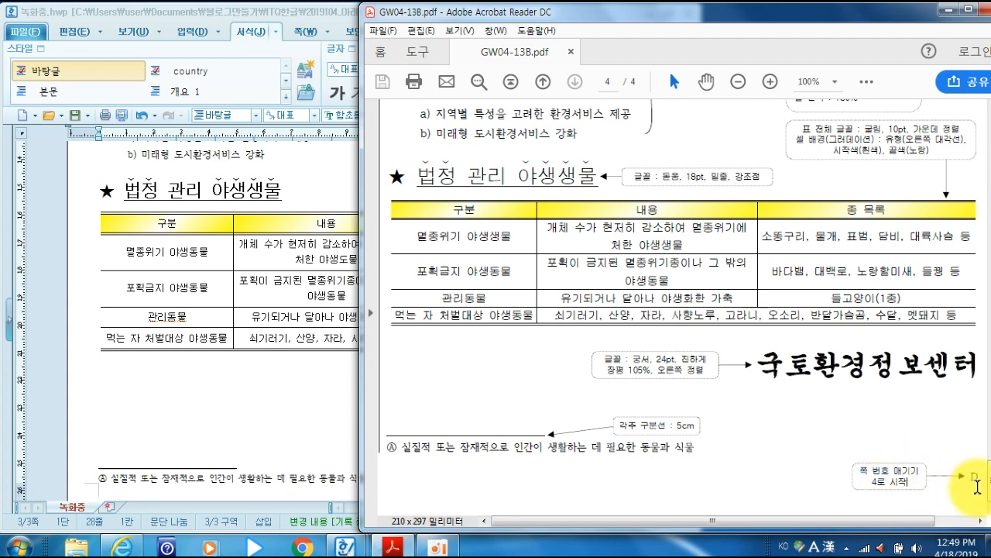
{"action": "left_click", "coordinate": [264, 415]}
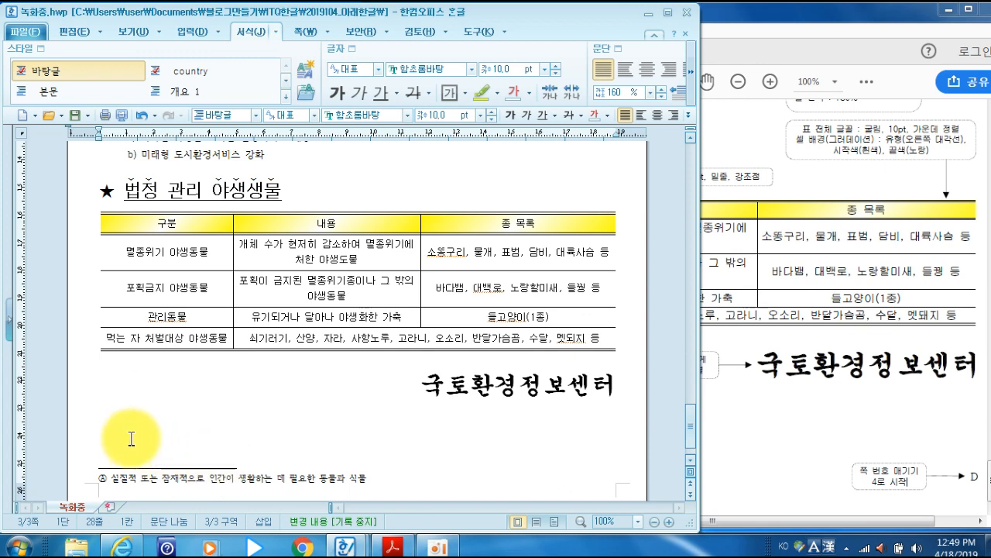
{"action": "left_click", "coordinate": [102, 426]}
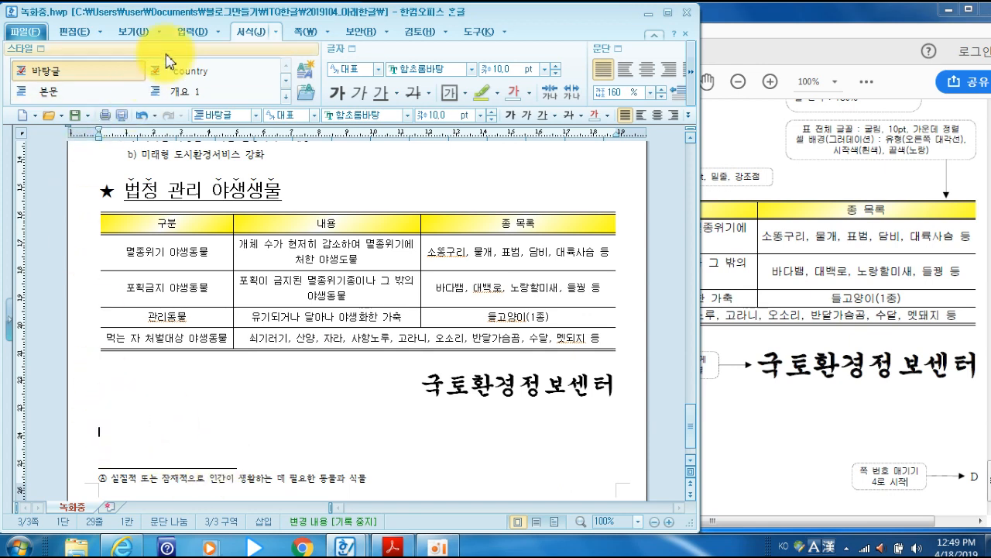
{"action": "left_click", "coordinate": [306, 32]}
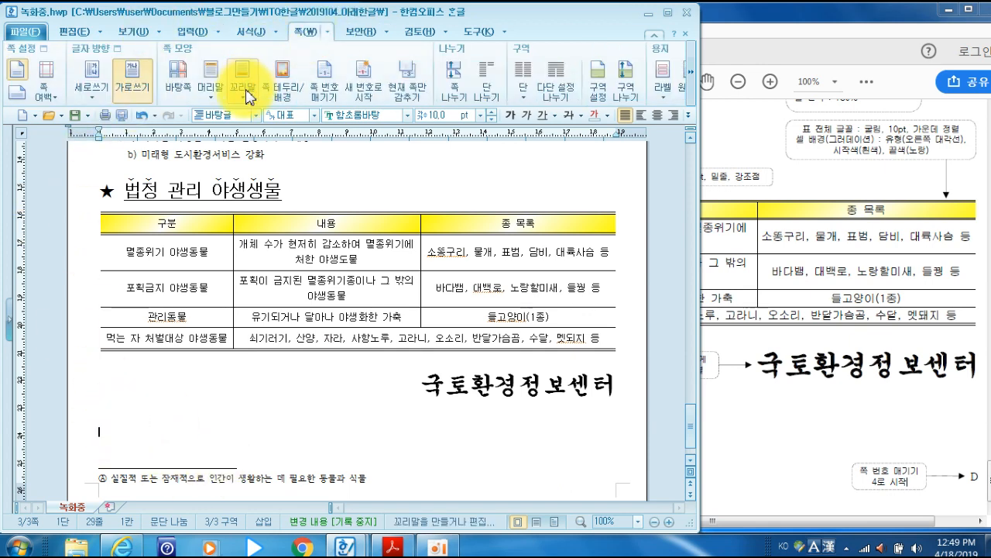
{"action": "left_click", "coordinate": [335, 101]}
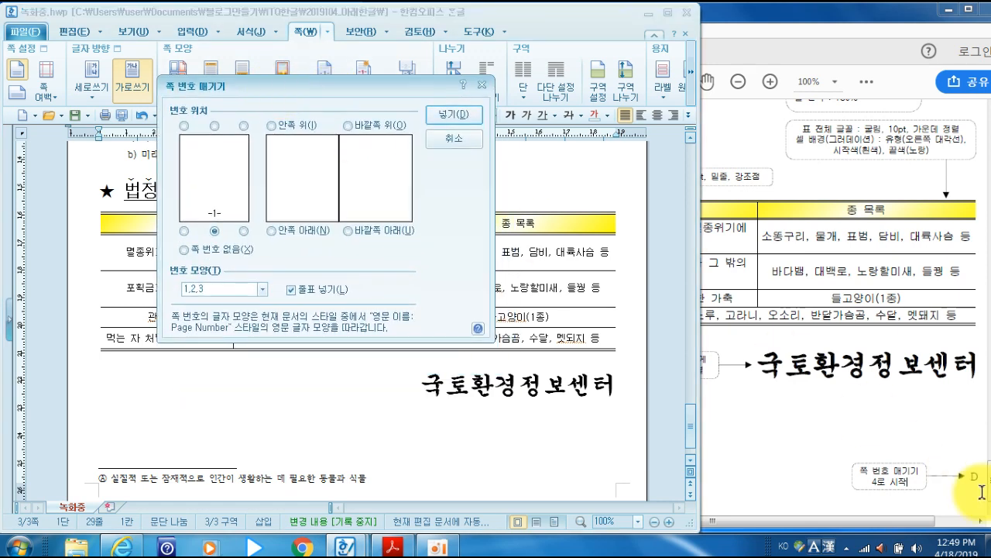
{"action": "left_click", "coordinate": [244, 232]}
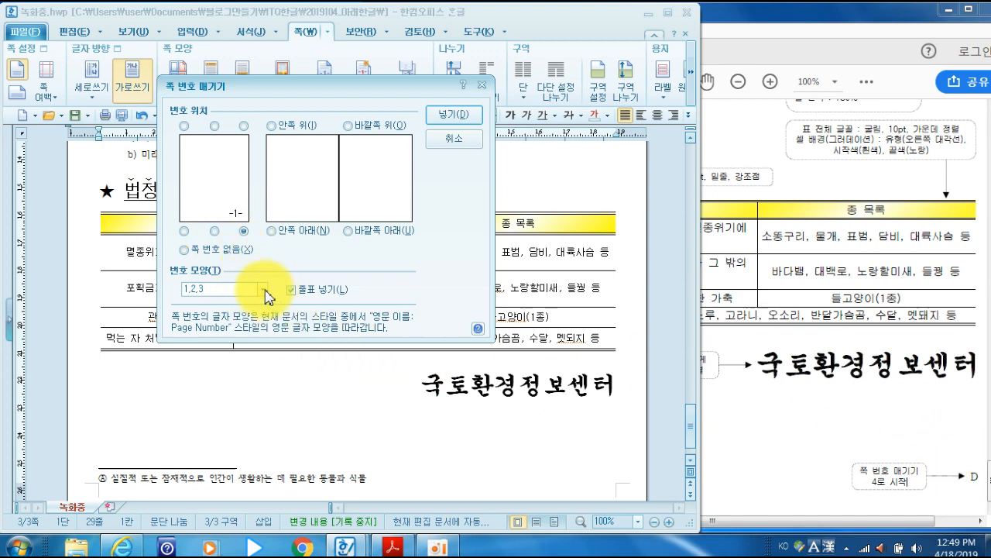
Set the page number format to A,B,C without dashes and insert the page number
{"action": "left_click", "coordinate": [265, 290]}
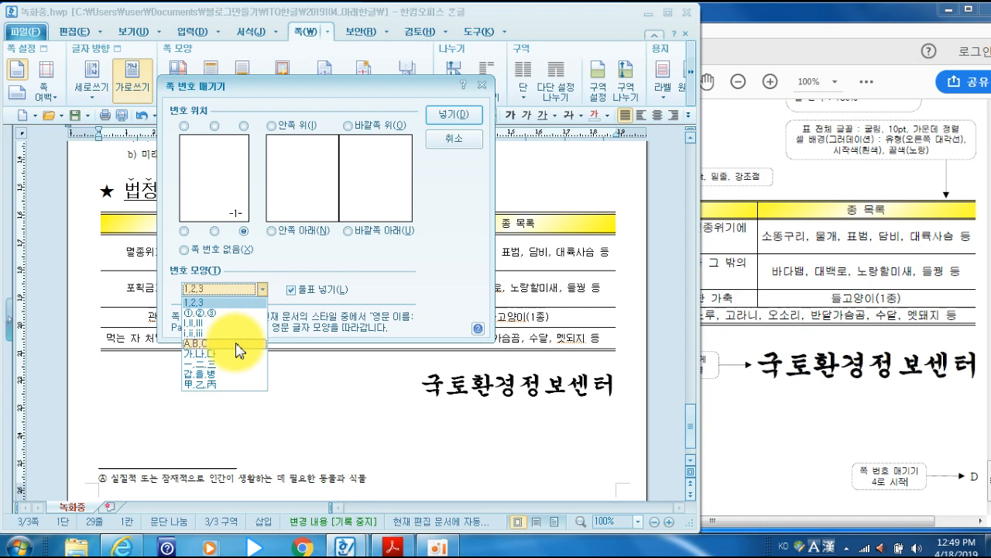
{"action": "left_click", "coordinate": [207, 343]}
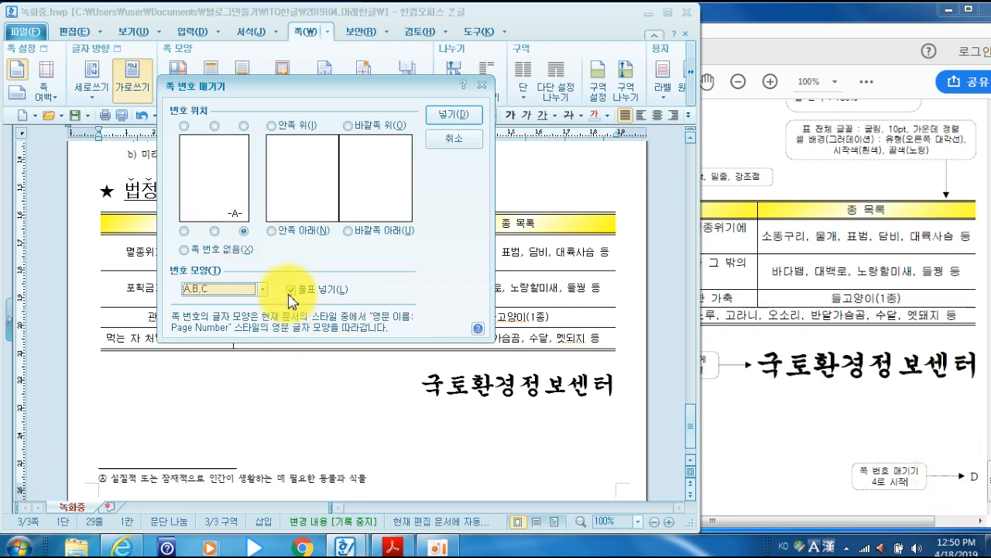
{"action": "left_click", "coordinate": [444, 118]}
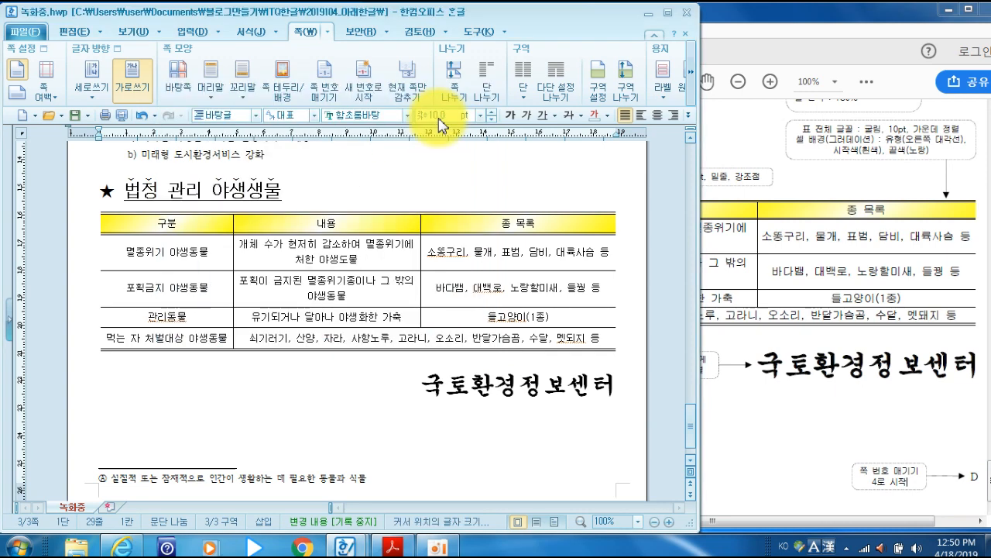
{"action": "scroll", "coordinate": [552, 455], "scroll_direction": "down", "scroll_amount": 1}
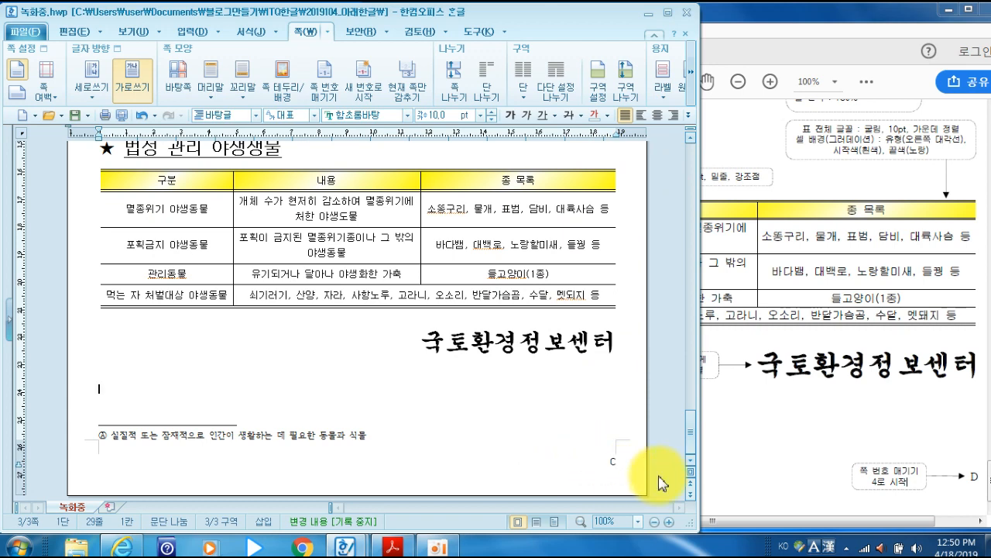
Restart the page numbering at 4 on this page, as the PDF note specifies
{"action": "left_click", "coordinate": [891, 480]}
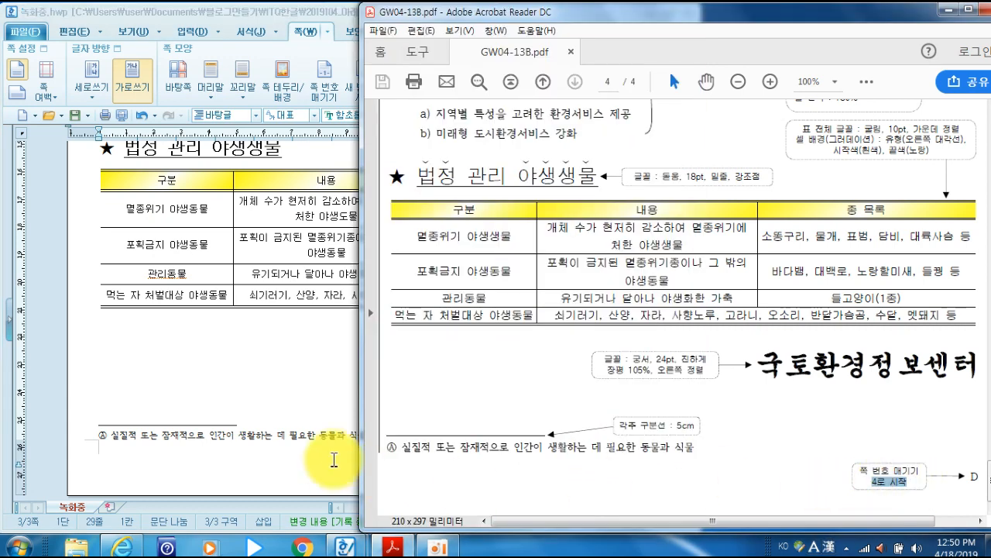
{"action": "left_click", "coordinate": [297, 389]}
{"action": "left_click", "coordinate": [76, 370]}
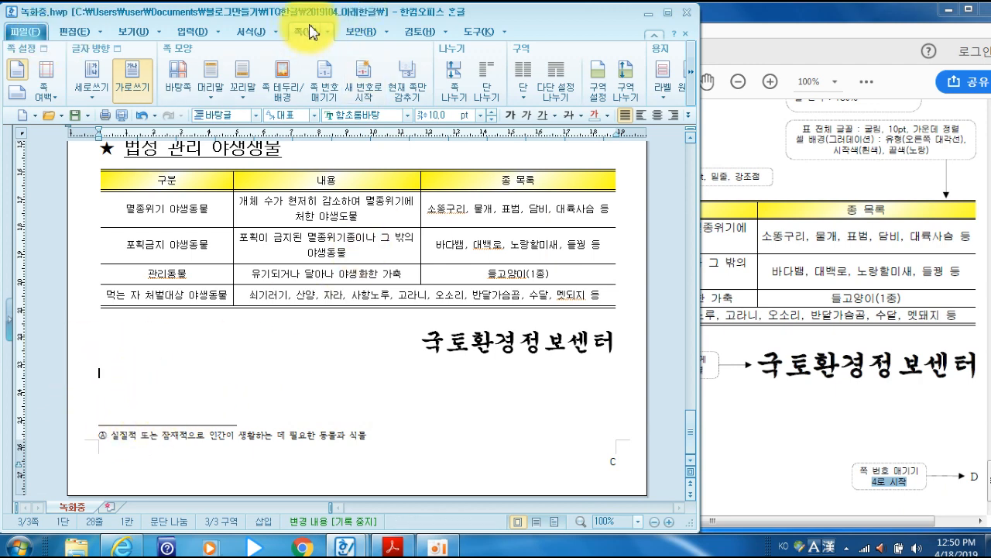
{"action": "left_click", "coordinate": [362, 88]}
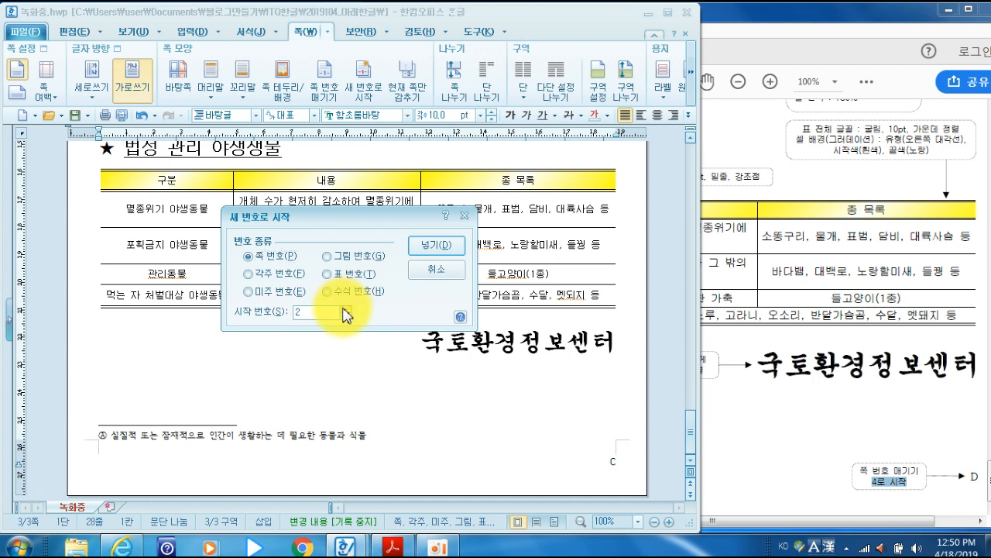
{"action": "left_click", "coordinate": [437, 248]}
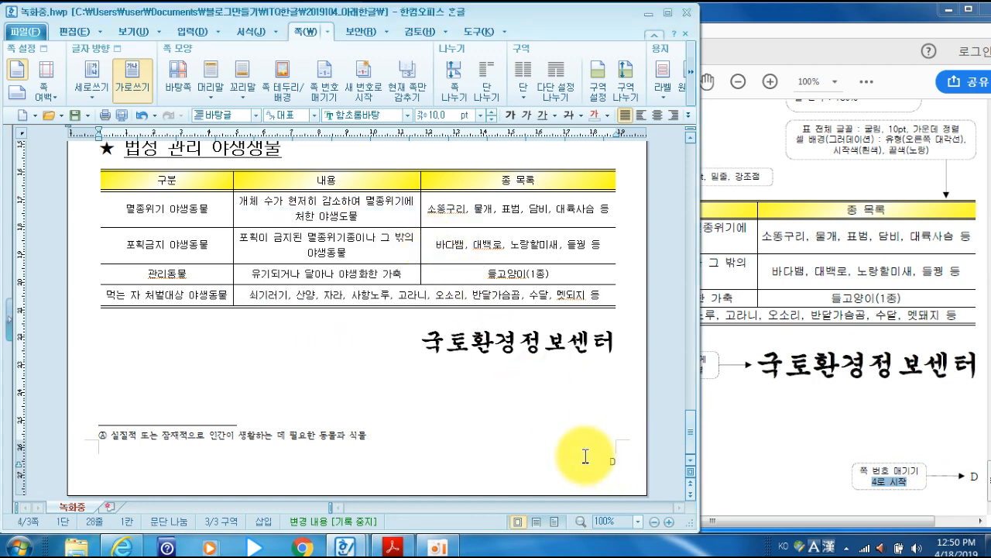
Review the finished page from its title 인간과 자연의 공존 down to the closing organization name
{"action": "left_click_drag", "start_coordinate": [692, 448], "coordinate": [682, 392]}
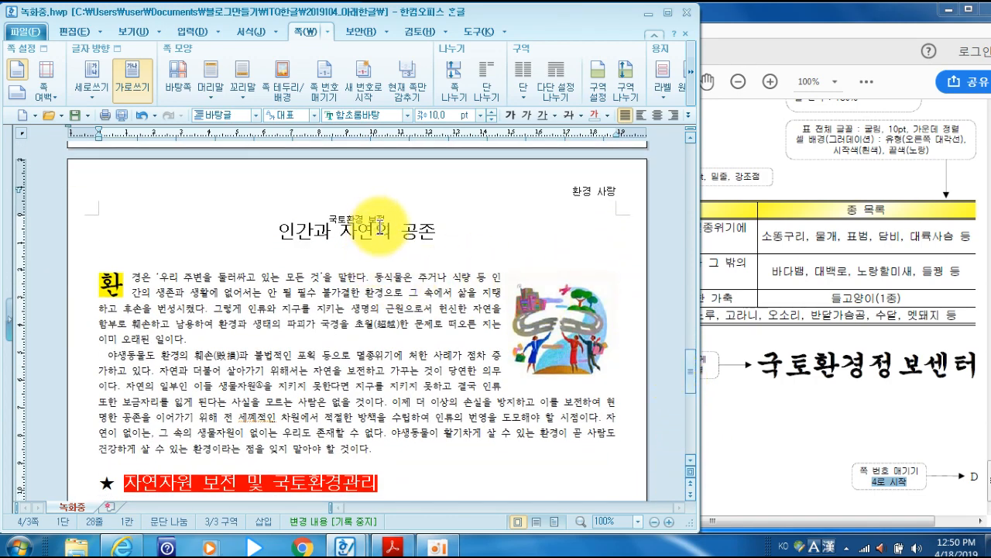
{"action": "scroll", "coordinate": [394, 194], "scroll_direction": "down", "scroll_amount": 1}
{"action": "scroll", "coordinate": [393, 273], "scroll_direction": "down", "scroll_amount": 9}
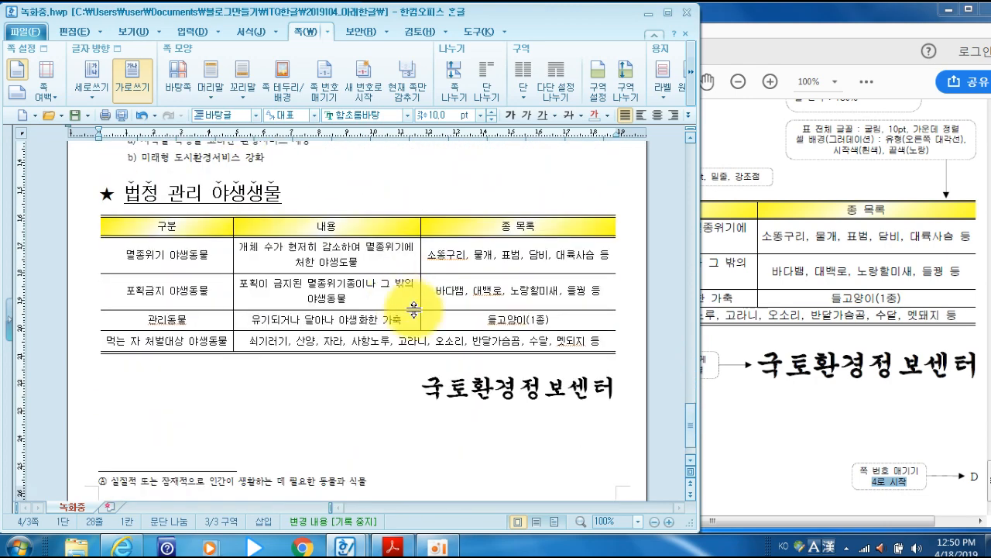